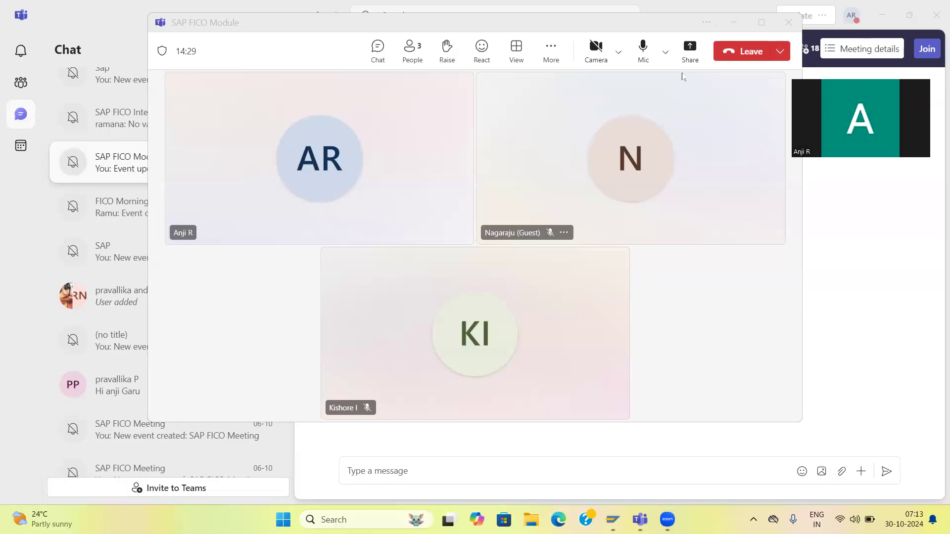
Share the entire screen in the SAP FICO Module meeting and minimize the open windows to show the desktop
left_click(691, 64)
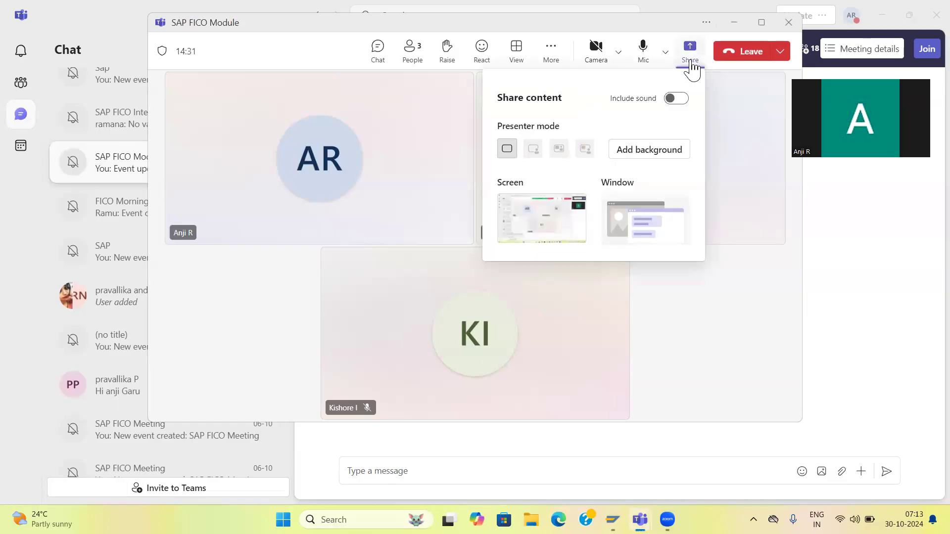
left_click(544, 213)
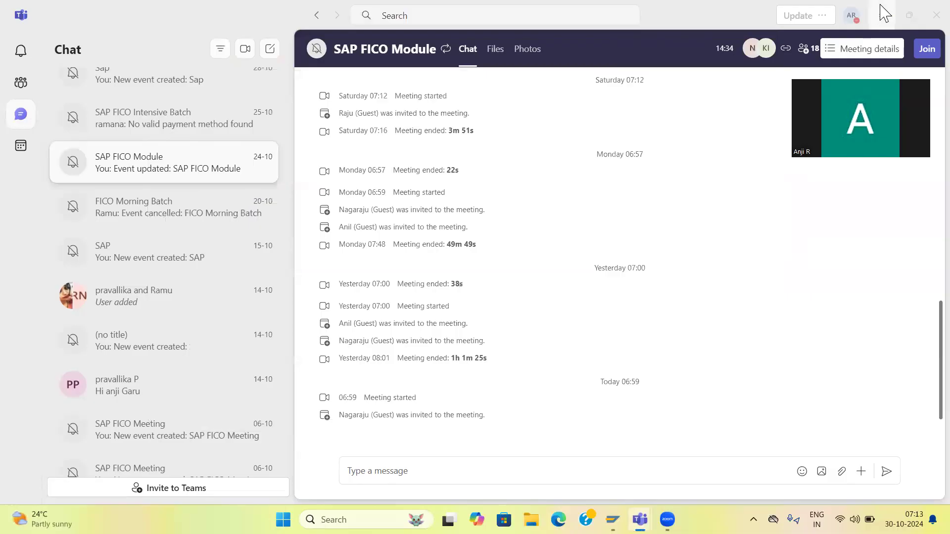
left_click(879, 16)
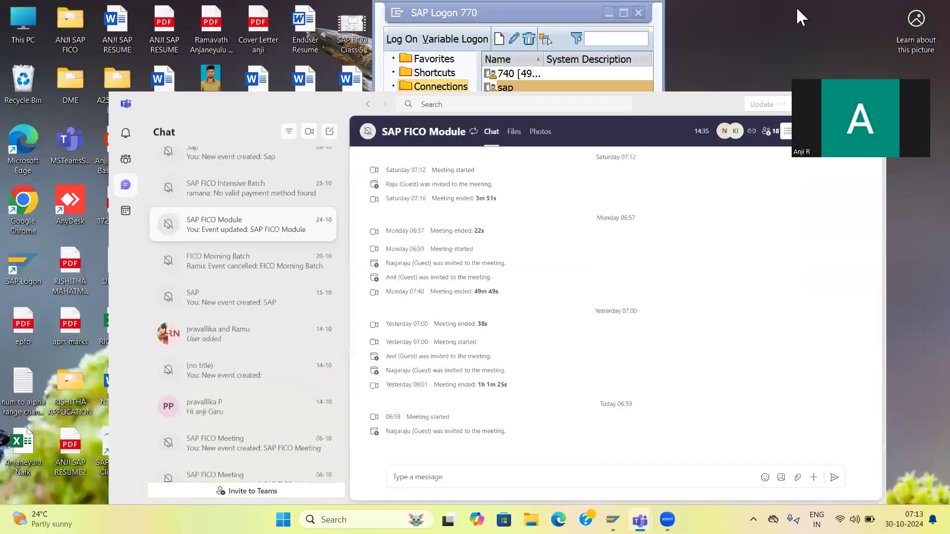
left_click(608, 14)
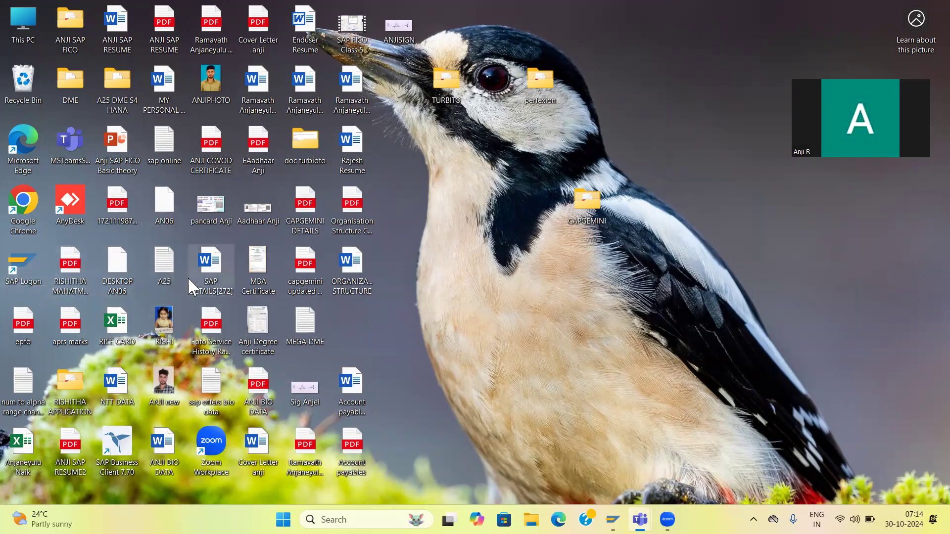
Switch to SAP Logon and log on to the sap connection with the user ID and password, ending any other logons
double_click(19, 261)
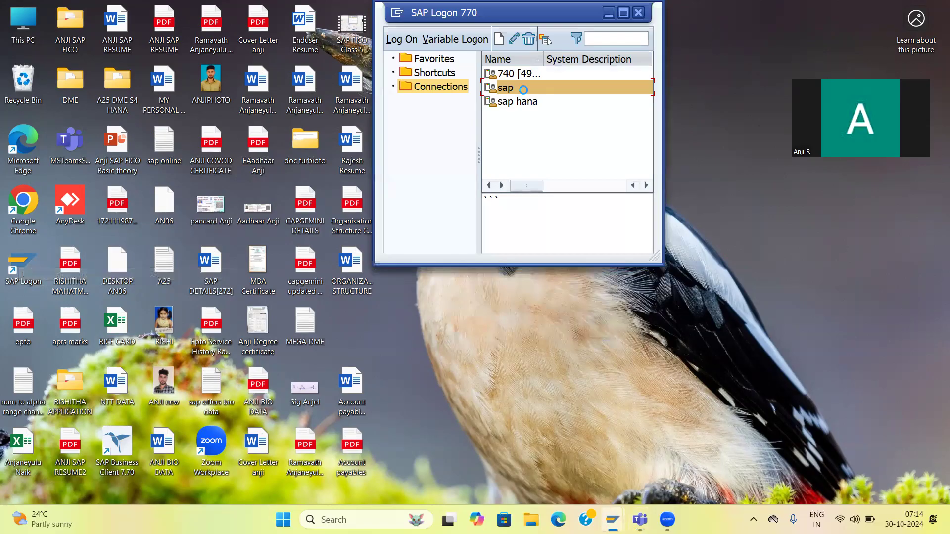
double_click(524, 90)
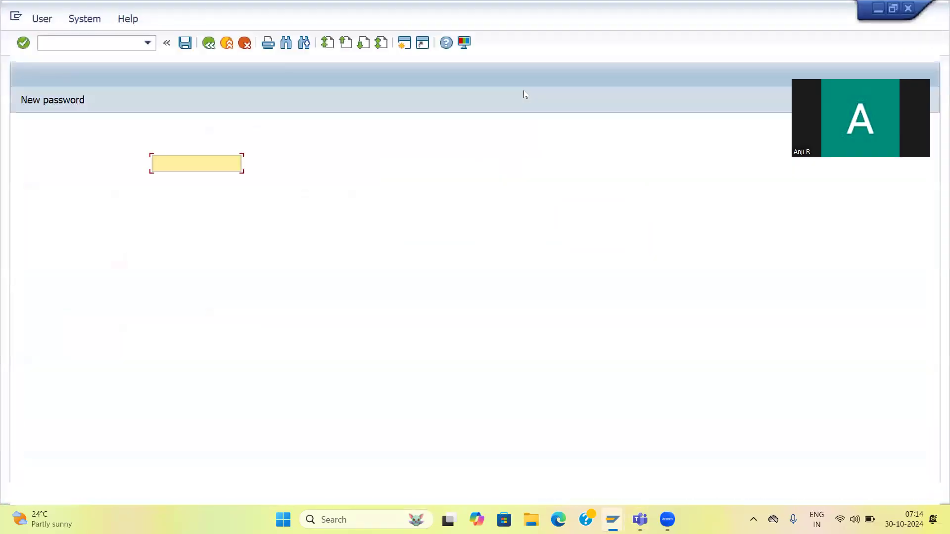
key("Down")
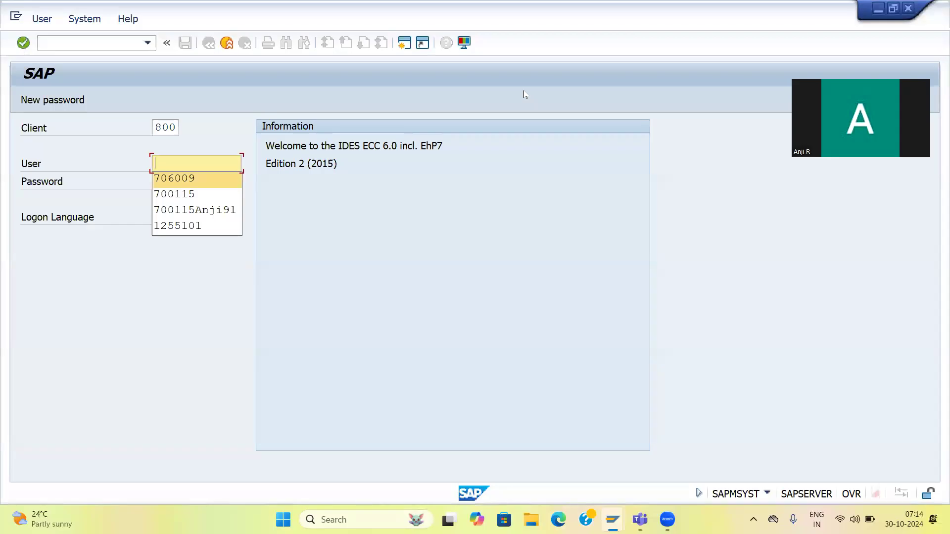
key("Return")
key("Tab")
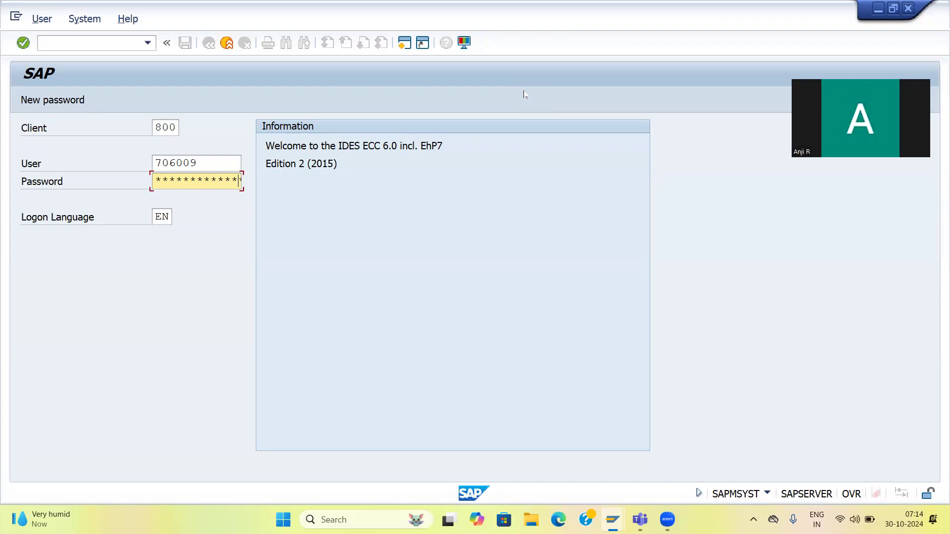
key("Return")
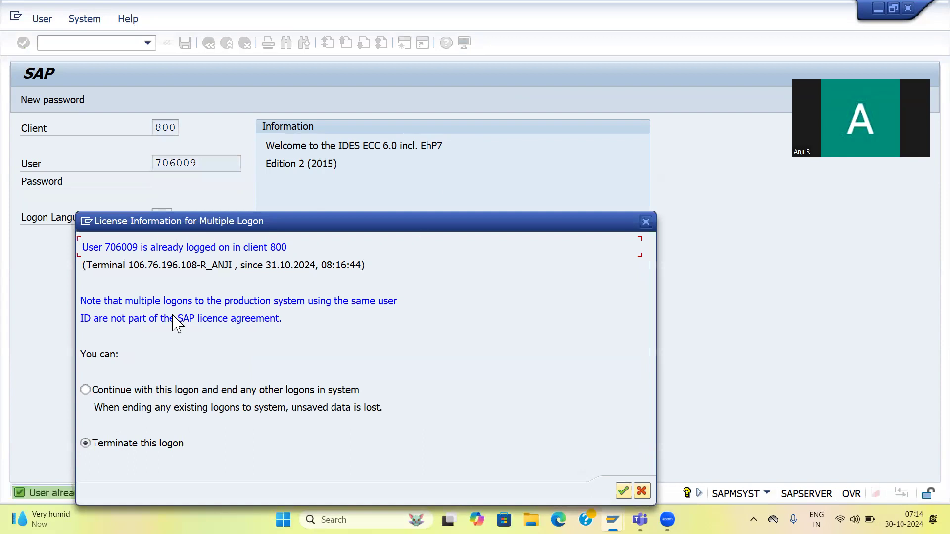
left_click(85, 391)
key("Return")
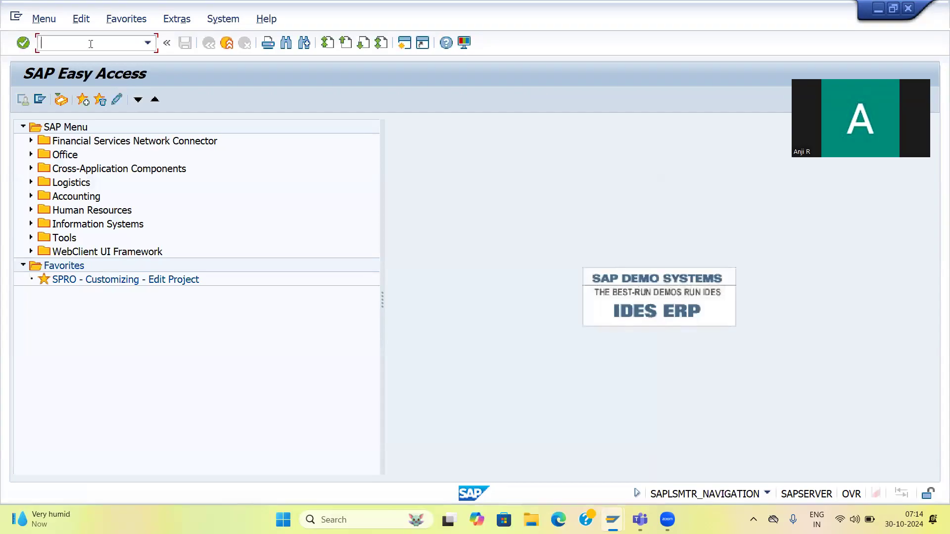
Open central G/L account maintenance with transaction FS00
type("/N")
type("S00")
key("Return")
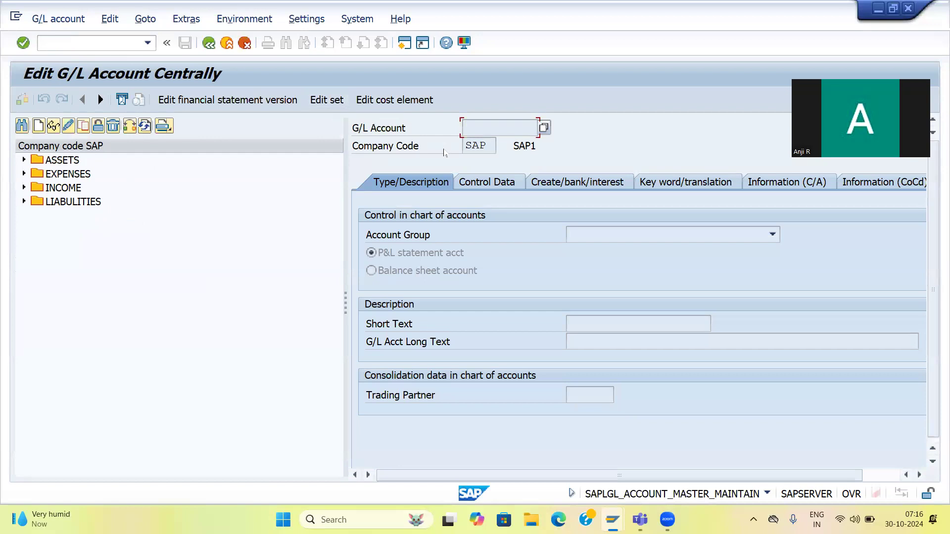
Try to create G/L account 400080 in company code SAP
left_click(40, 127)
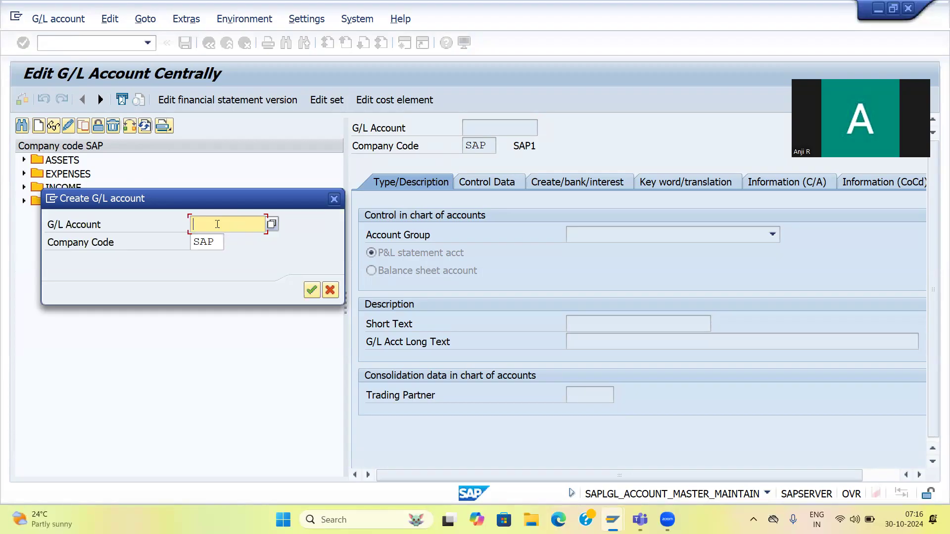
type("4000")
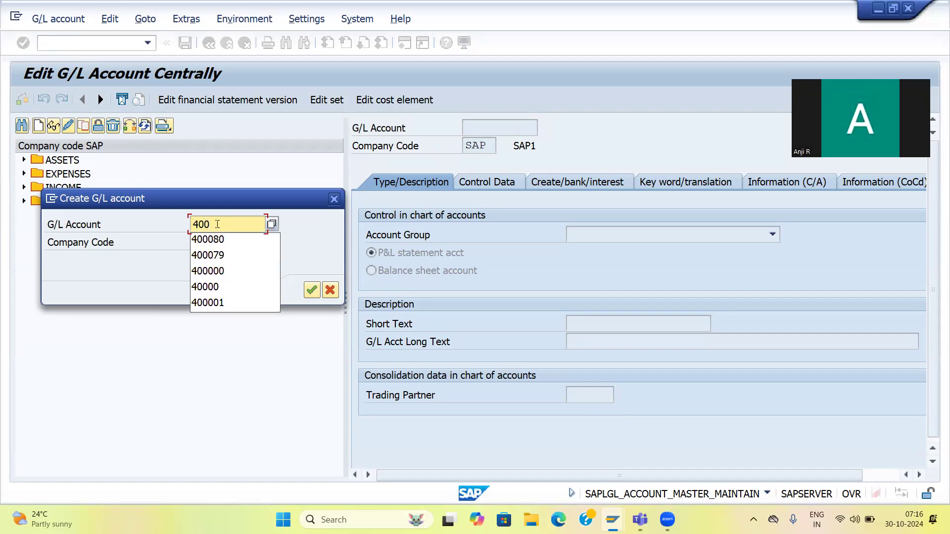
key("Down")
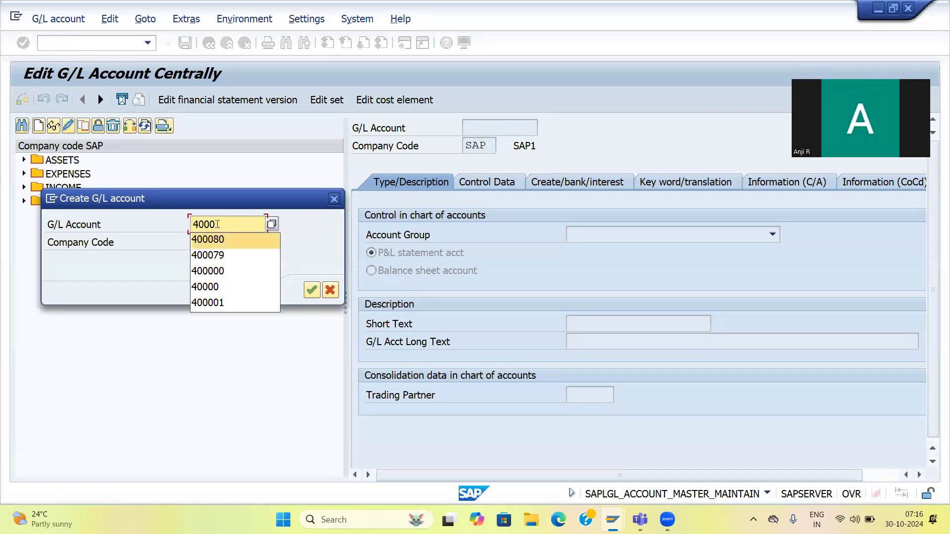
key("Return")
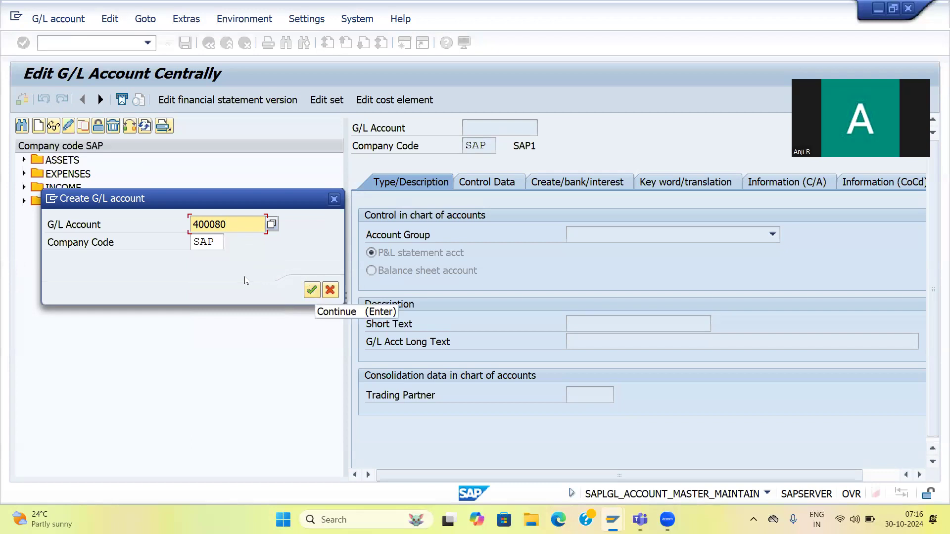
left_click(312, 290)
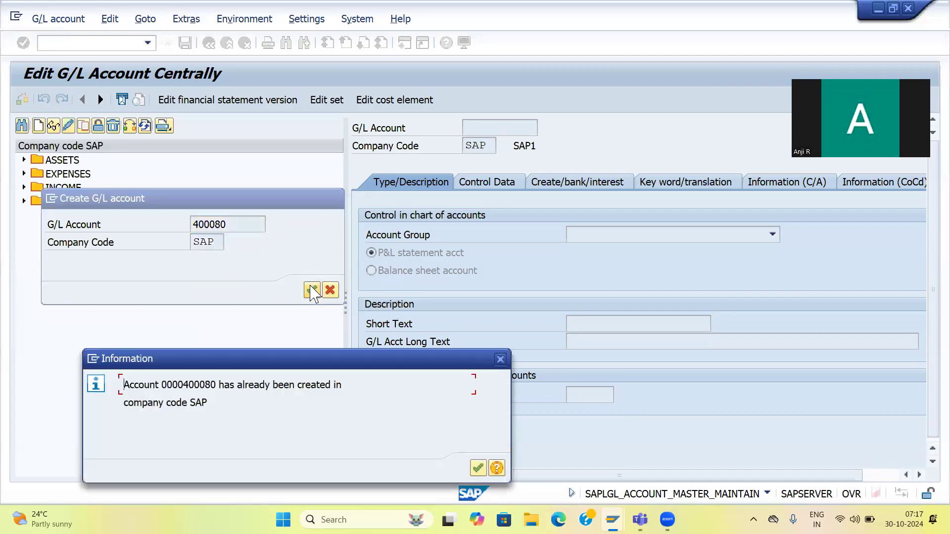
left_click(500, 360)
Change the new G/L account number to 400081 and continue to its master data
left_click(244, 226)
key("BackSpace")
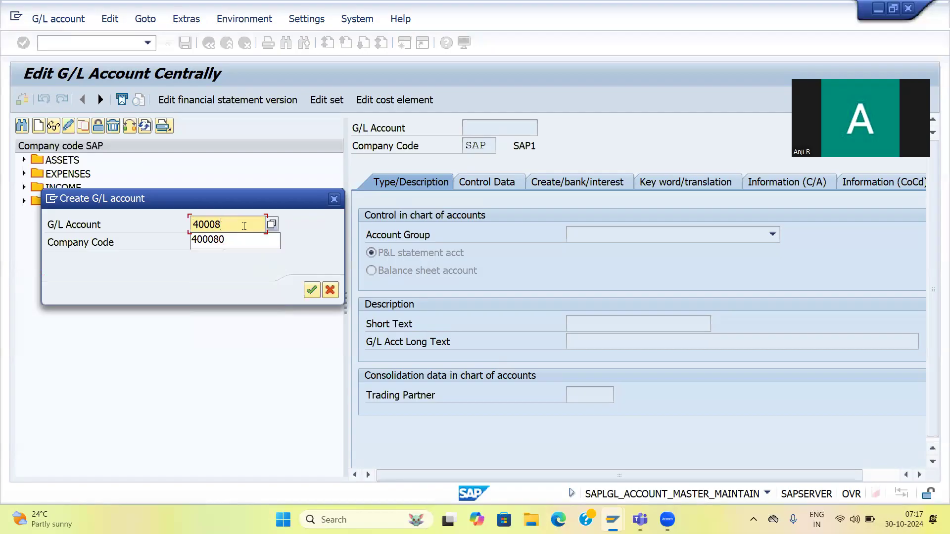
type("1")
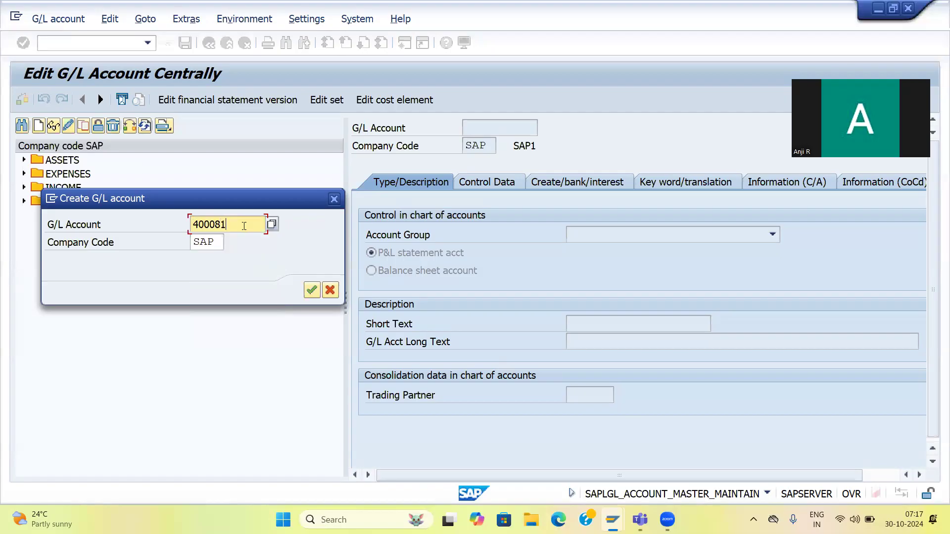
key("Return")
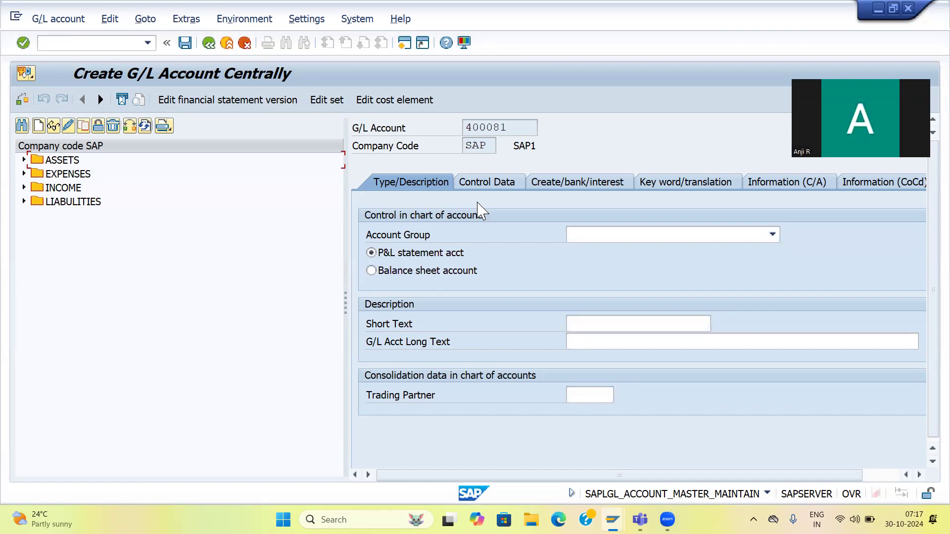
Assign the new G/L account to the EXPENSES account group
left_click(579, 237)
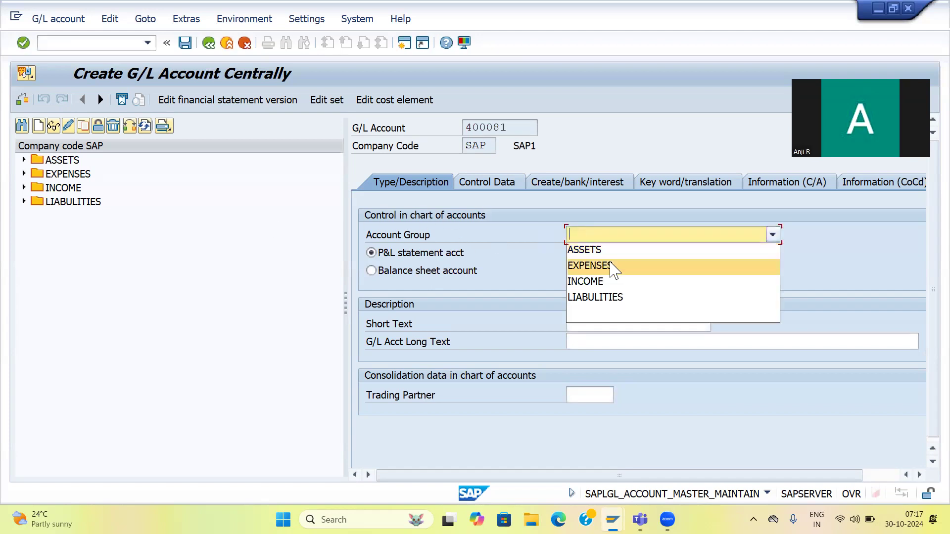
left_click(590, 267)
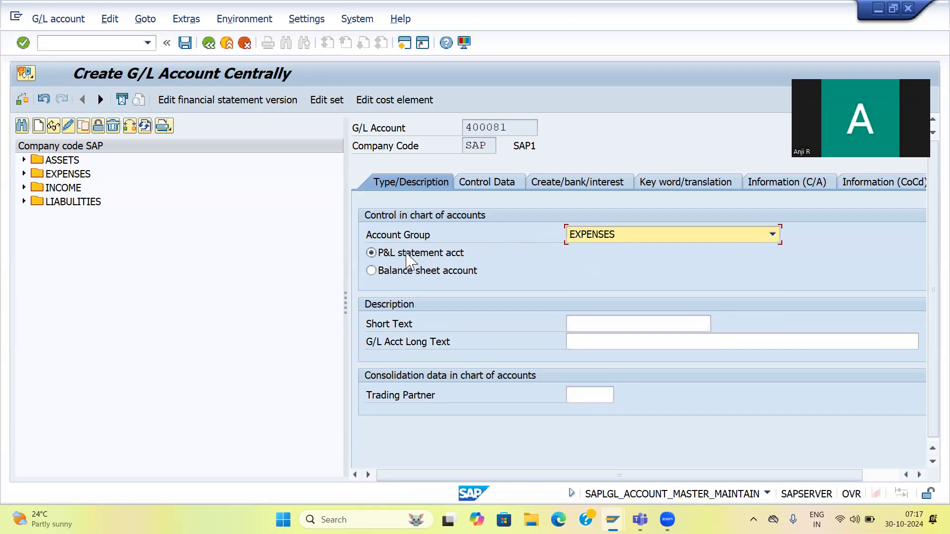
key("BackSpace")
key("e")
Enter ADVERTISEMENT EXP AC as the short text and copy it into the G/L account long text
left_click(587, 322)
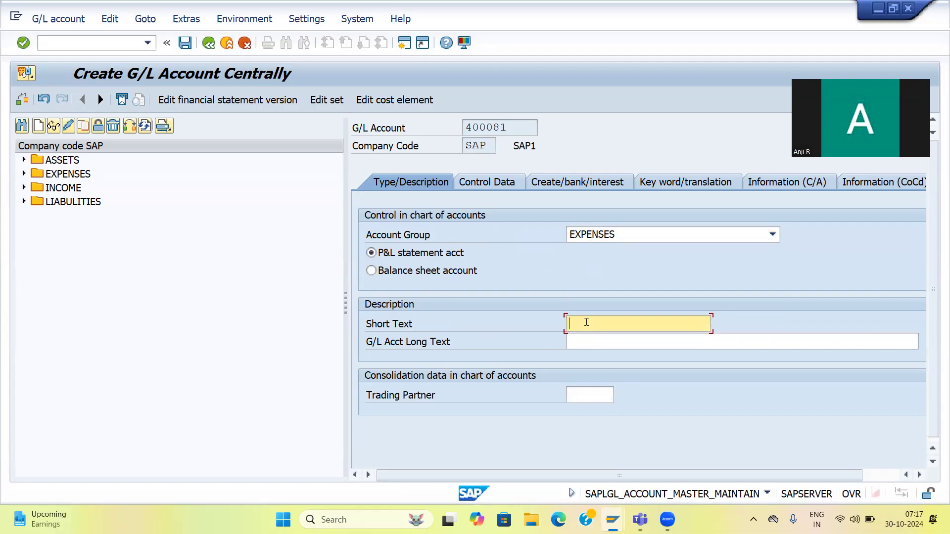
type("AD")
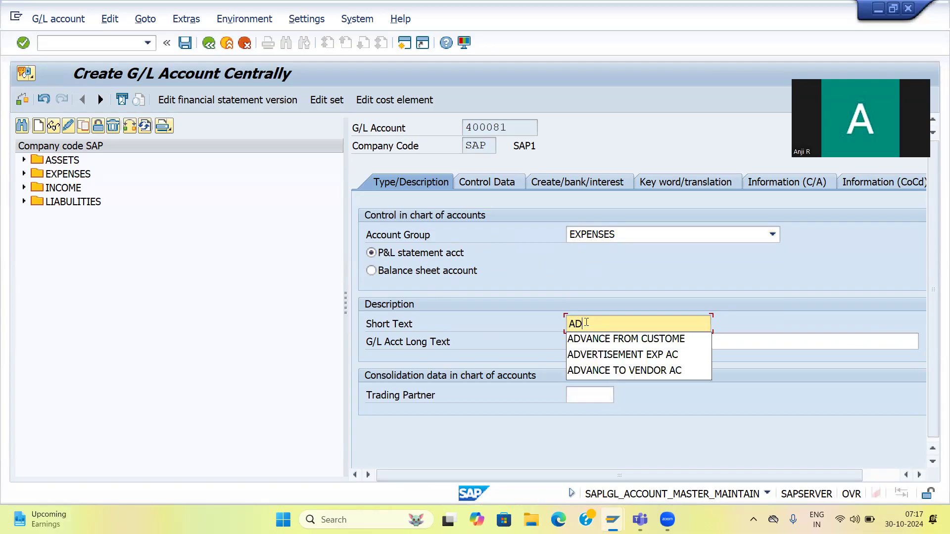
key("Down")
key("Down")
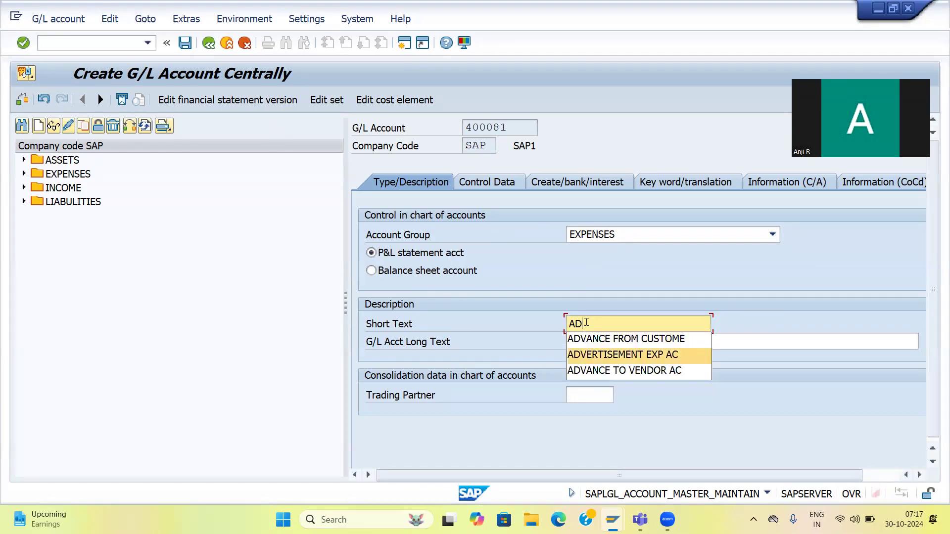
key("Return")
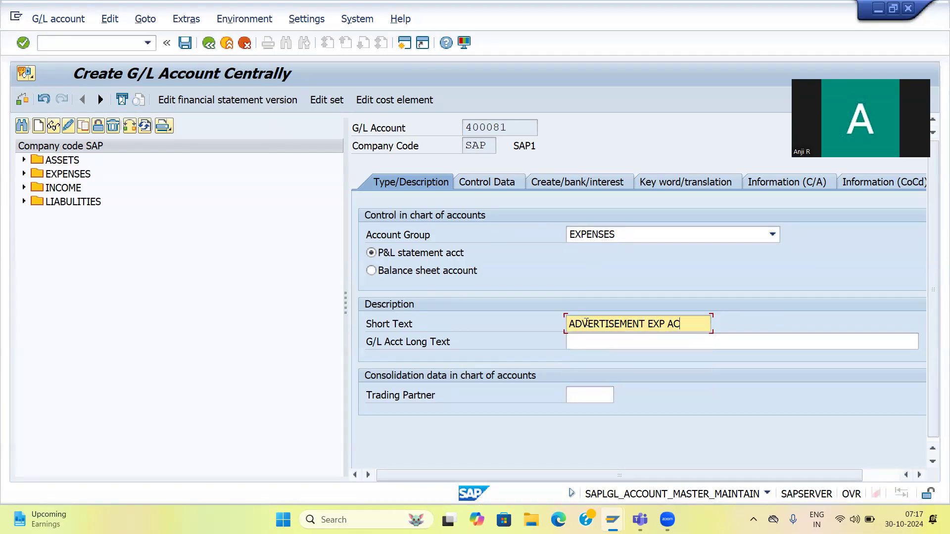
key("ctrl+a")
key("ctrl+c")
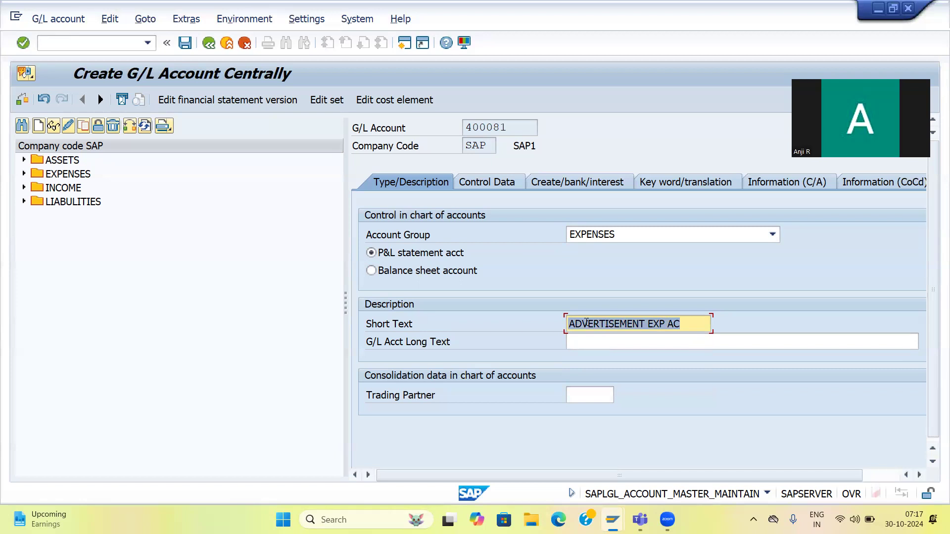
key("Tab")
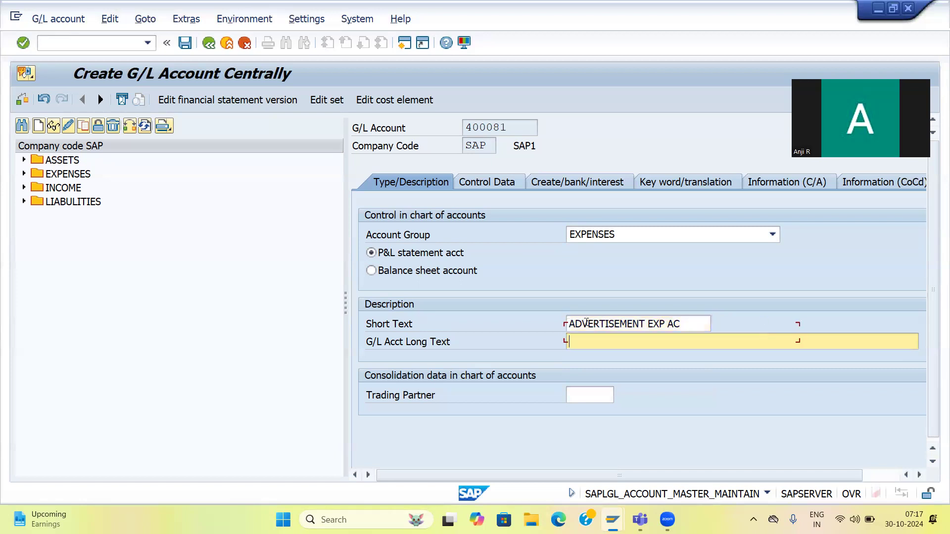
key("ctrl+v")
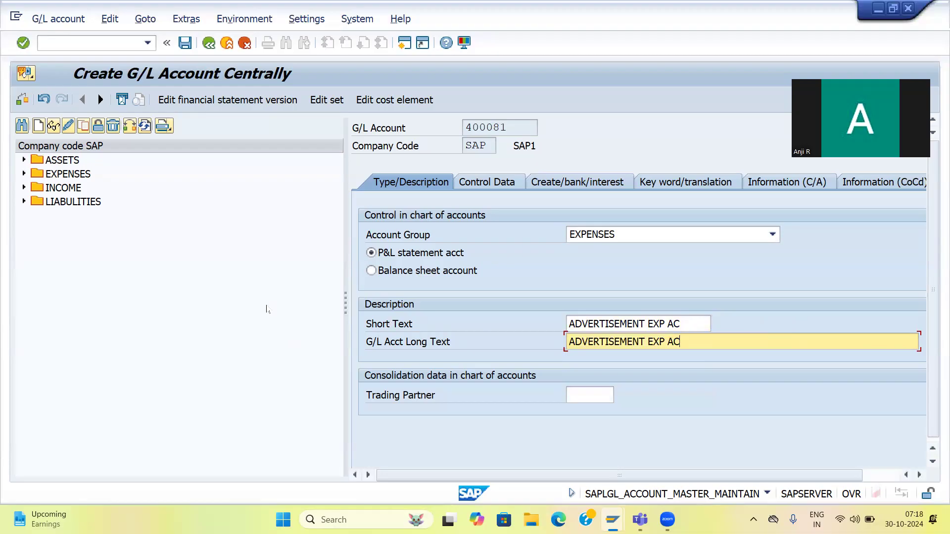
Configure the account's control data with only balances in local currency, line item display and sort key 001
left_click(480, 185)
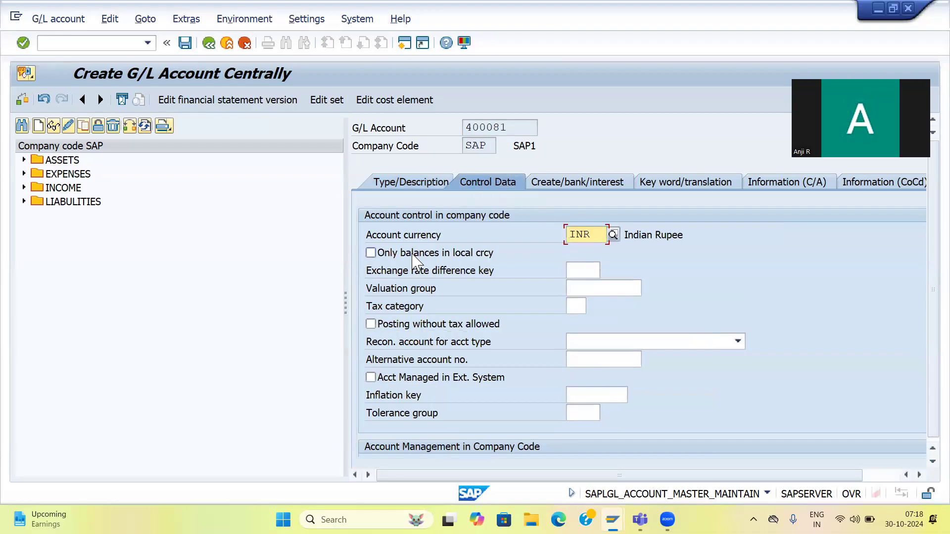
left_click(371, 252)
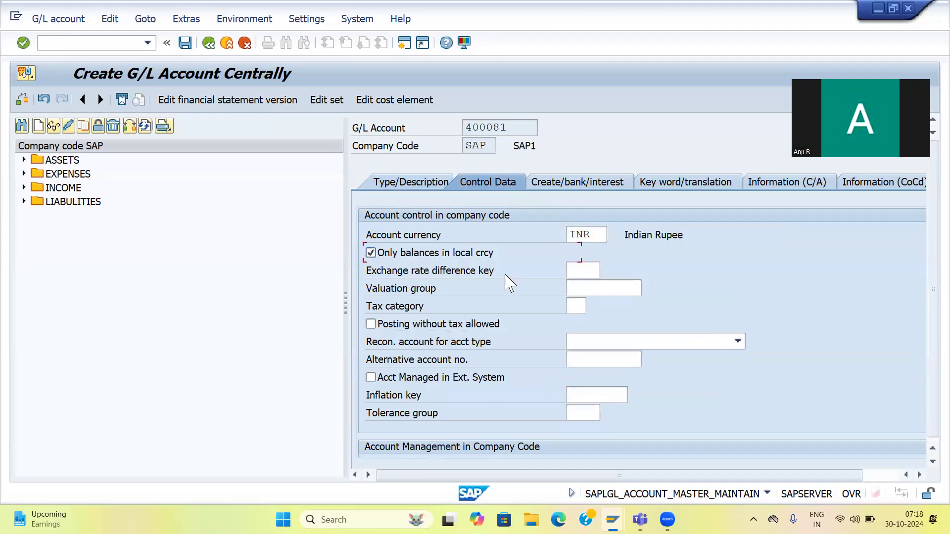
scroll(510, 283, "down", 3)
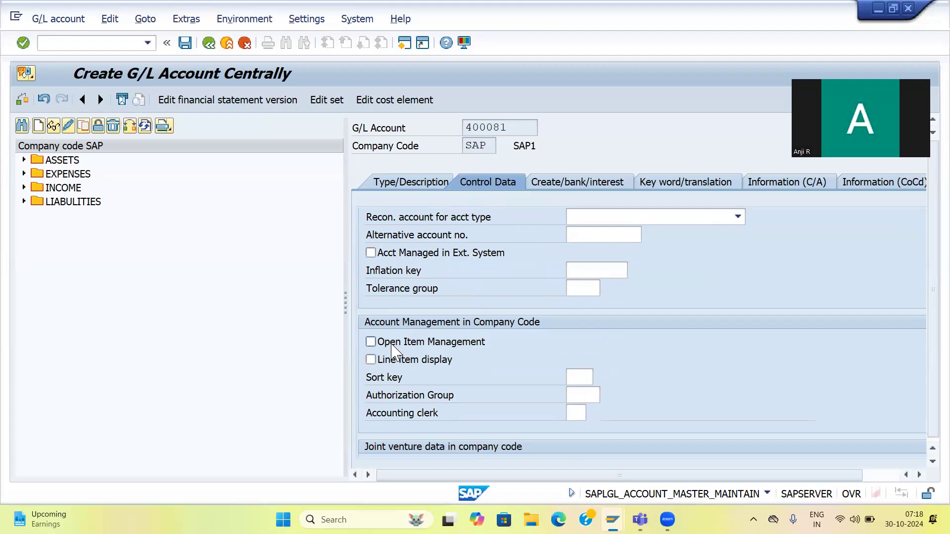
left_click(370, 359)
left_click(578, 381)
type("G")
key("BackSpace")
type("001")
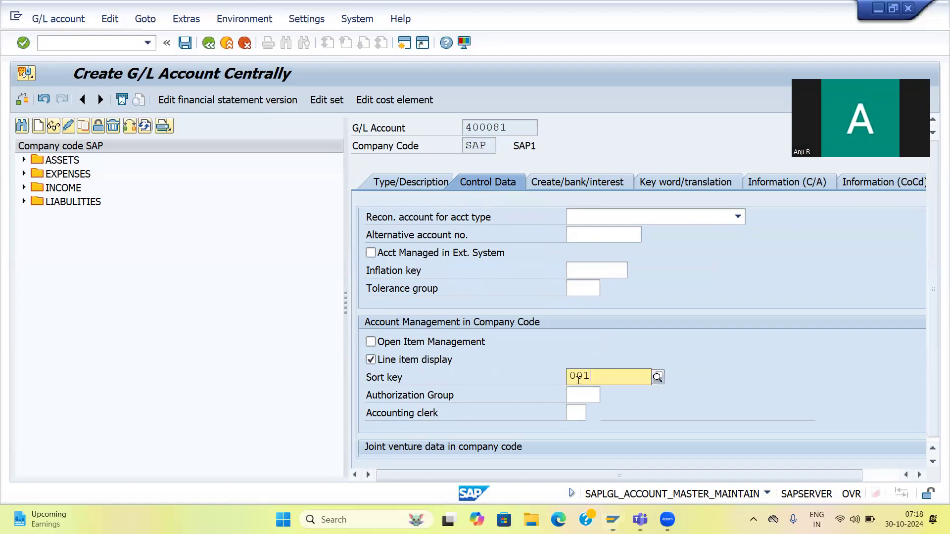
left_click(595, 408)
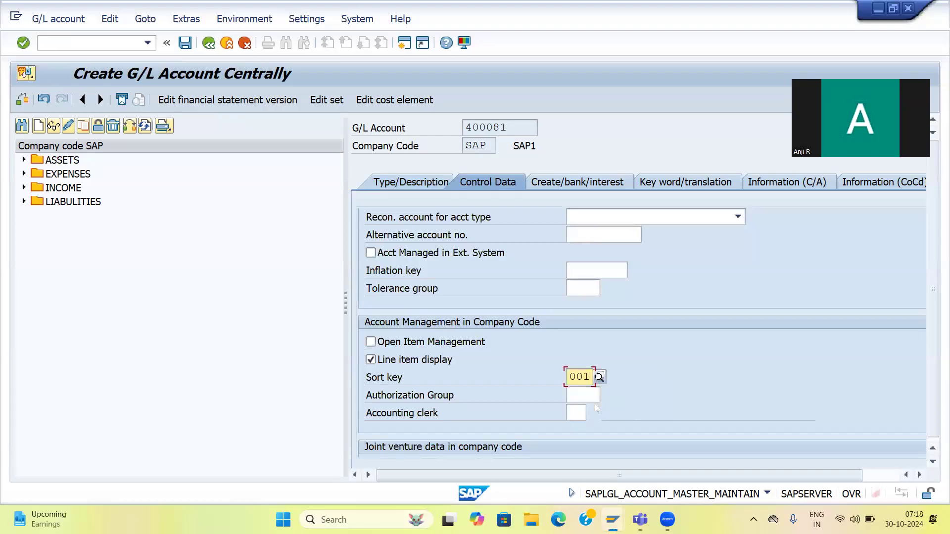
Set the field status group to G001 in the account's document creation controls
left_click(556, 184)
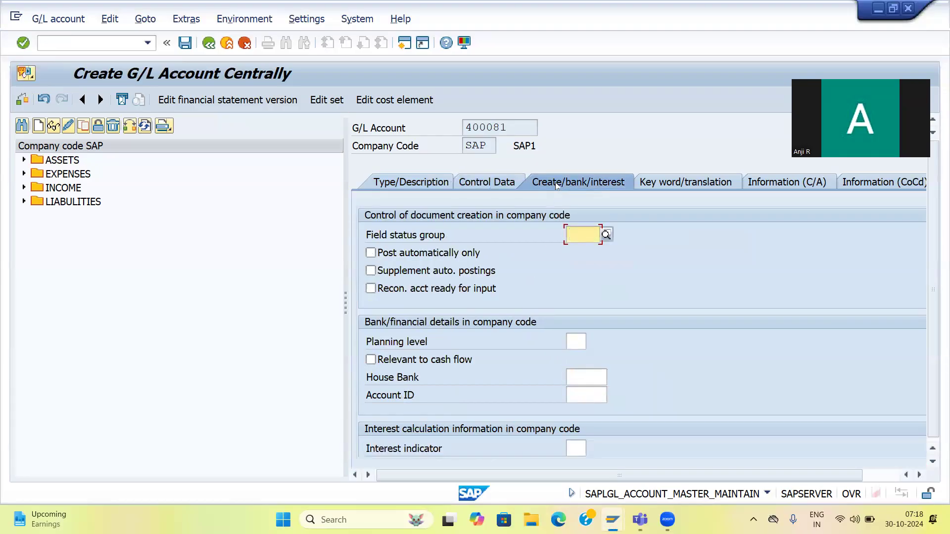
type("G001")
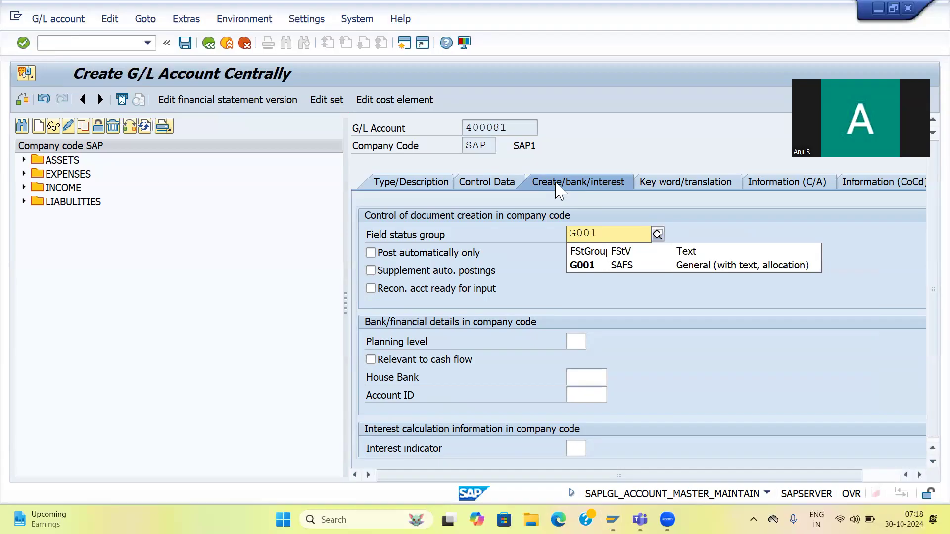
Review the new account's description, control data and field status group G001, and save the G/L account
left_click(596, 264)
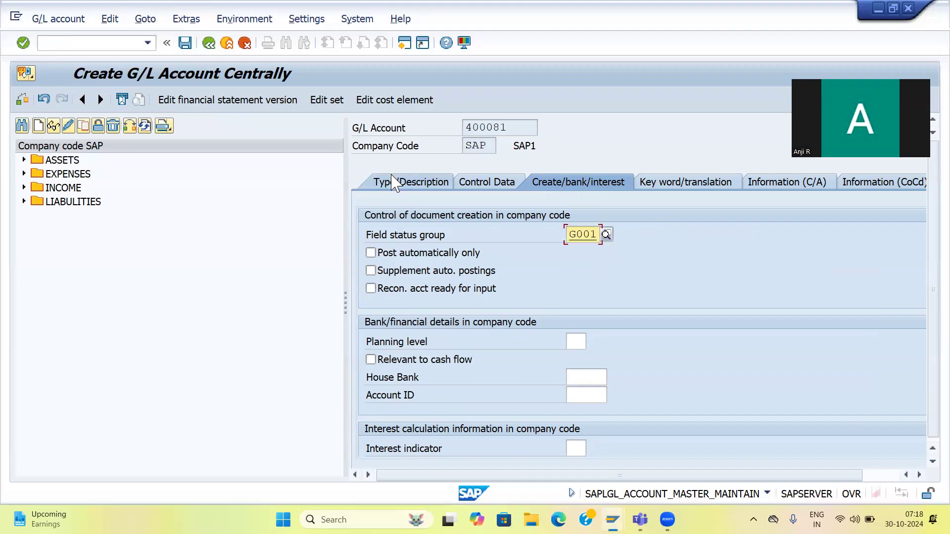
left_click(405, 188)
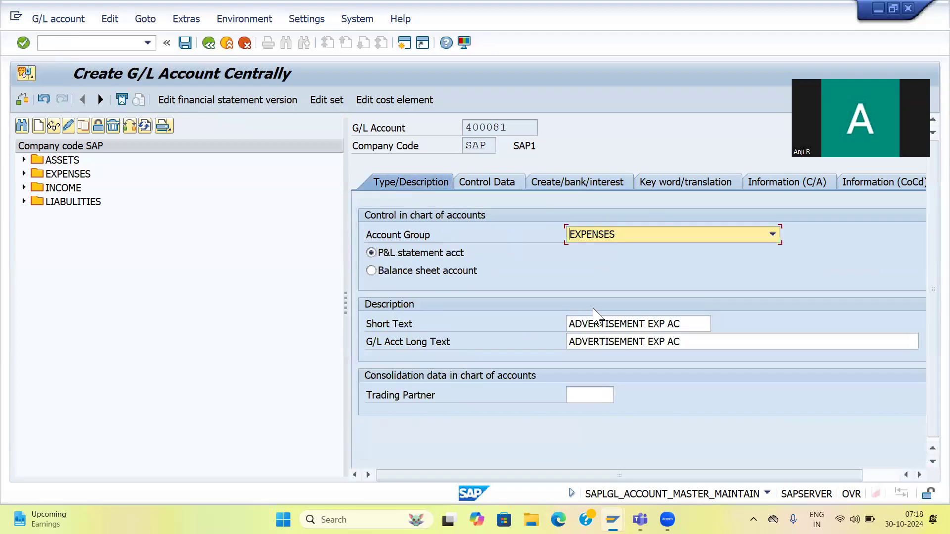
left_click(477, 185)
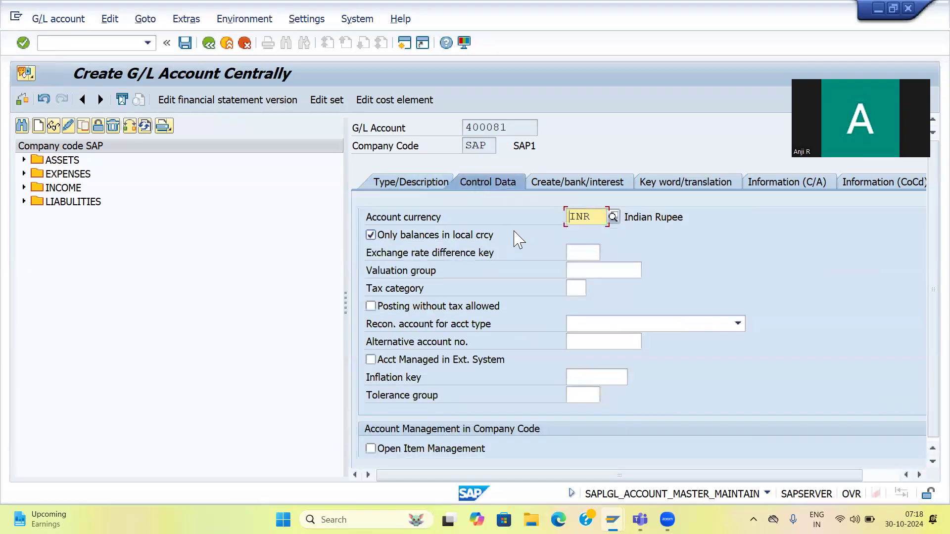
scroll(517, 239, "down", 2)
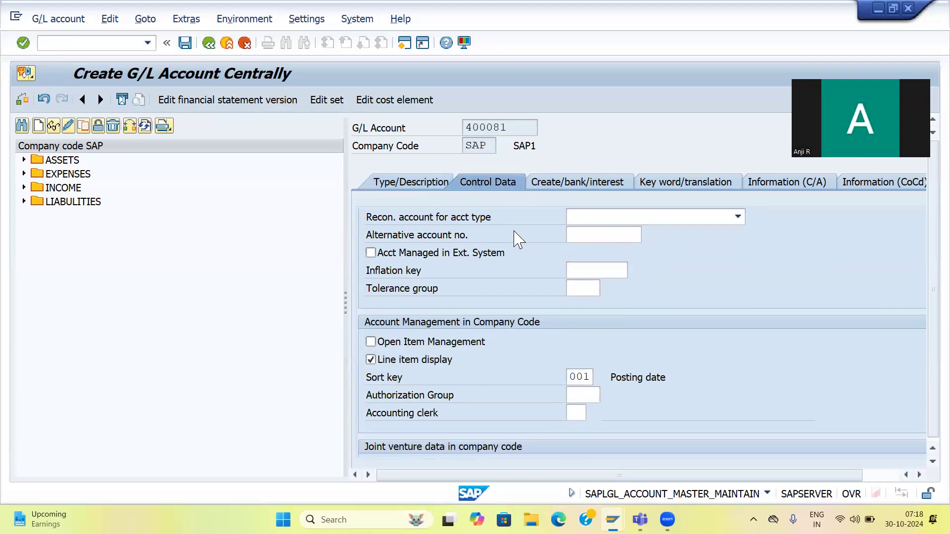
scroll(517, 239, "down", 2)
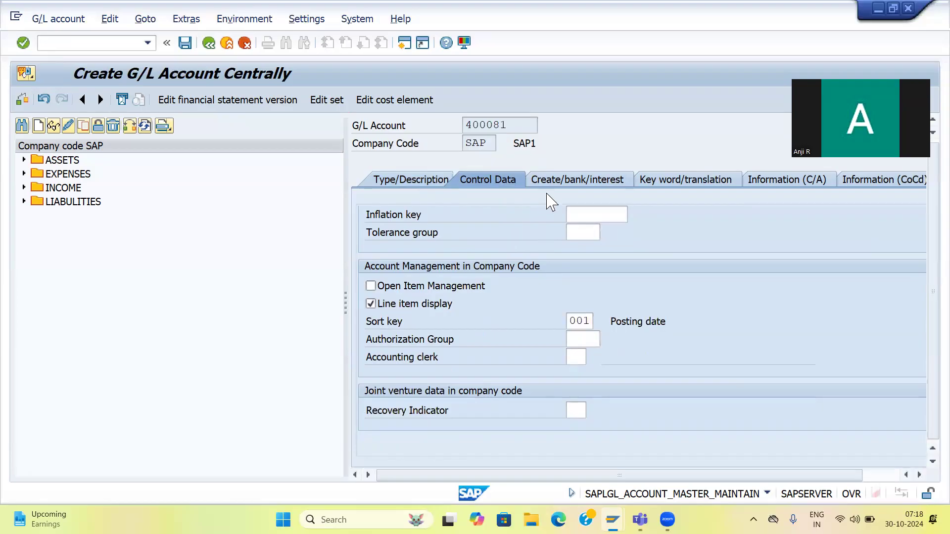
left_click(556, 190)
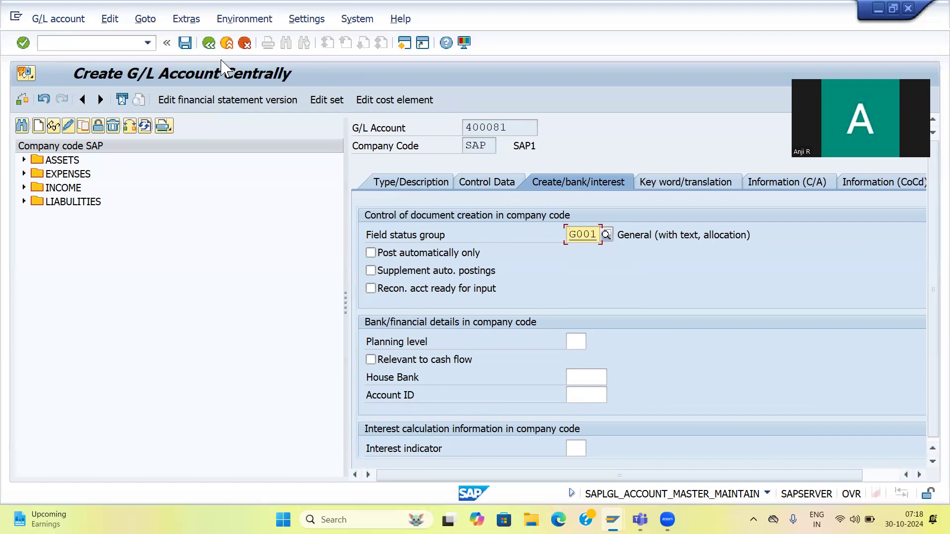
left_click(185, 44)
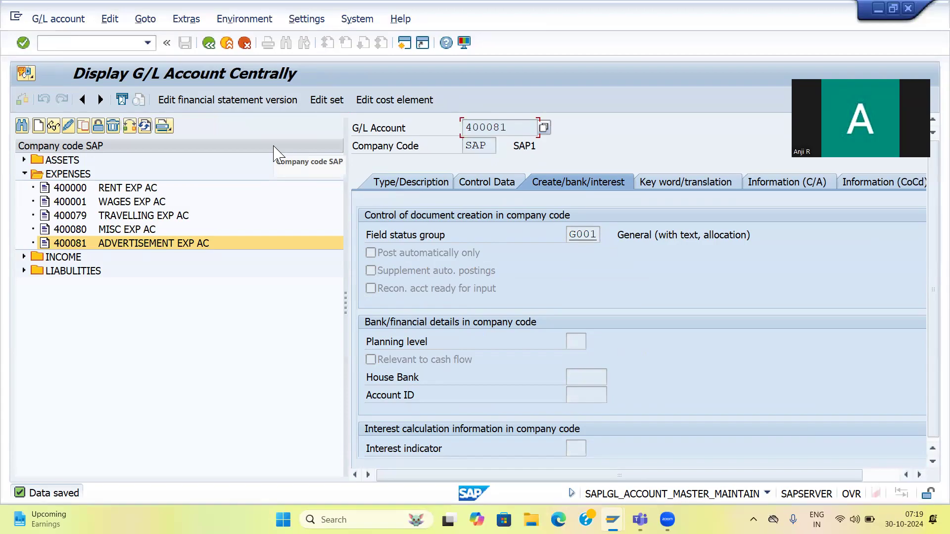
Try to create a vendor with transaction FK01 in company code SAP, entering a vendor number and account group SADT
left_click(86, 42)
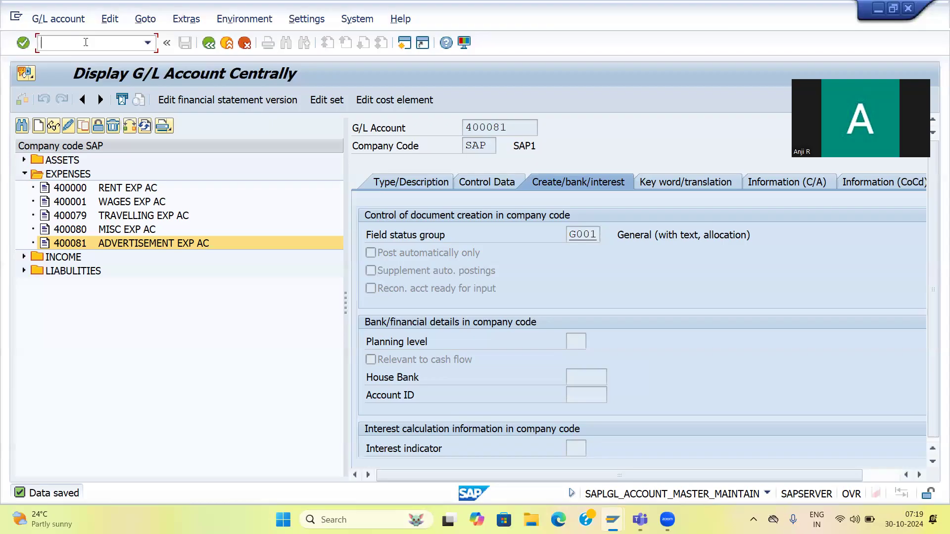
type("/NFK01")
key("Return")
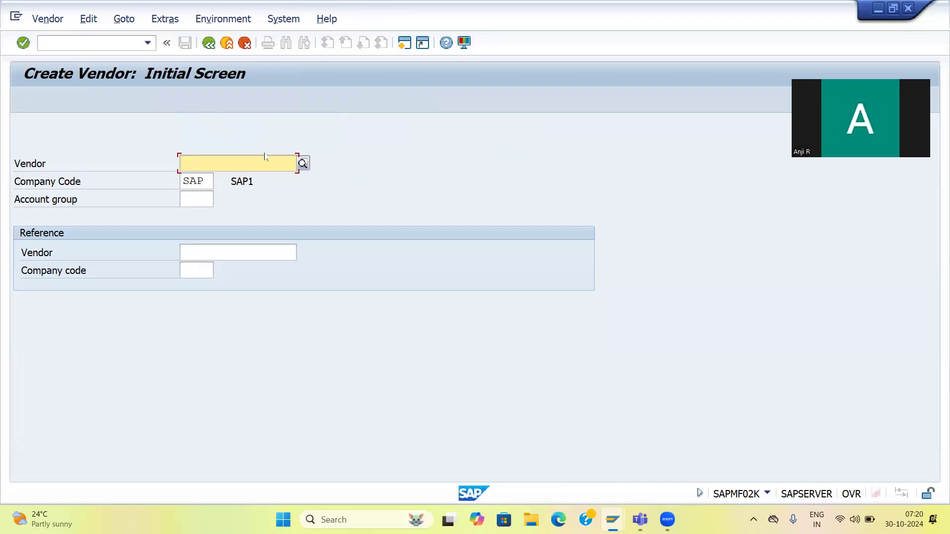
type("44")
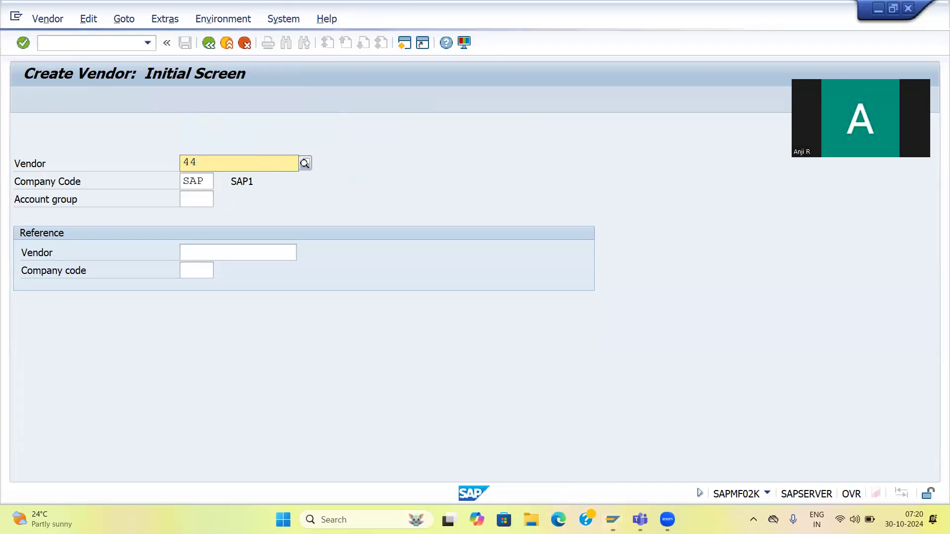
type("0")
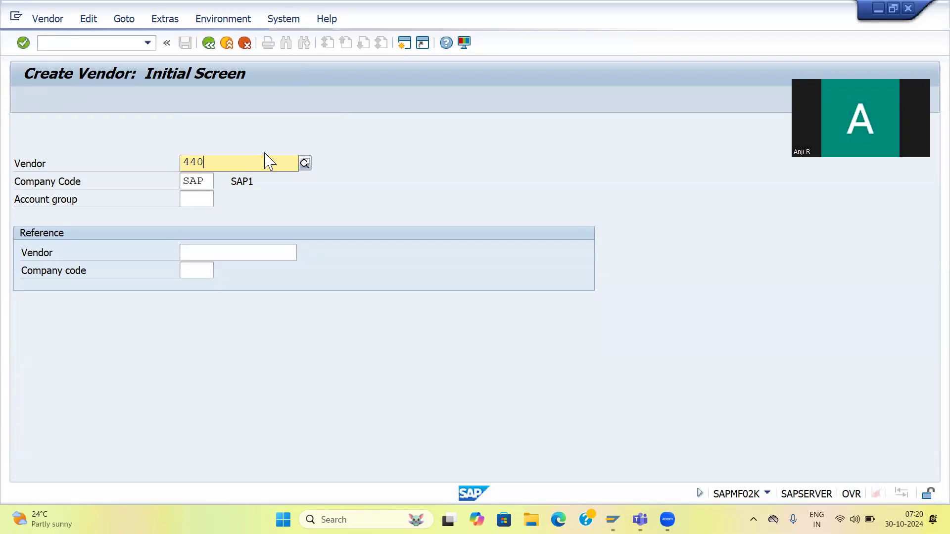
type("0")
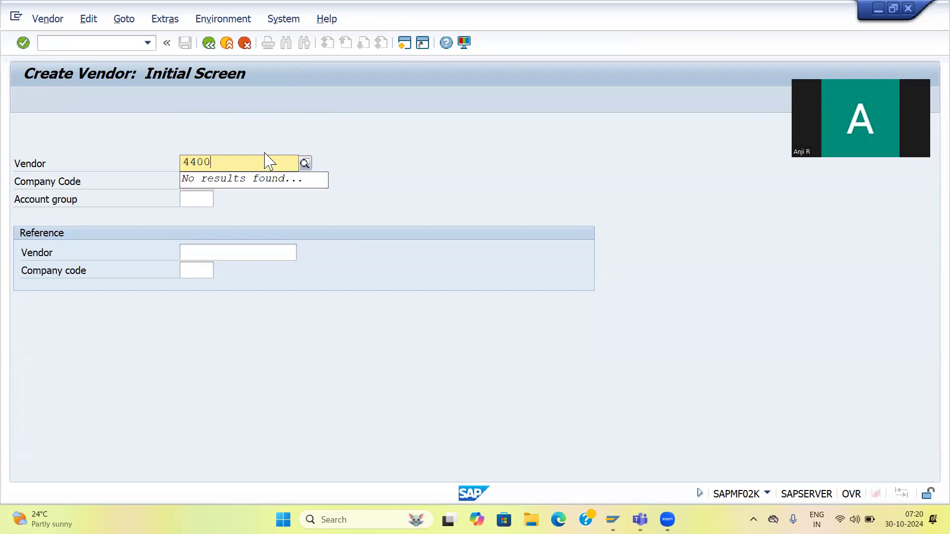
type("000000")
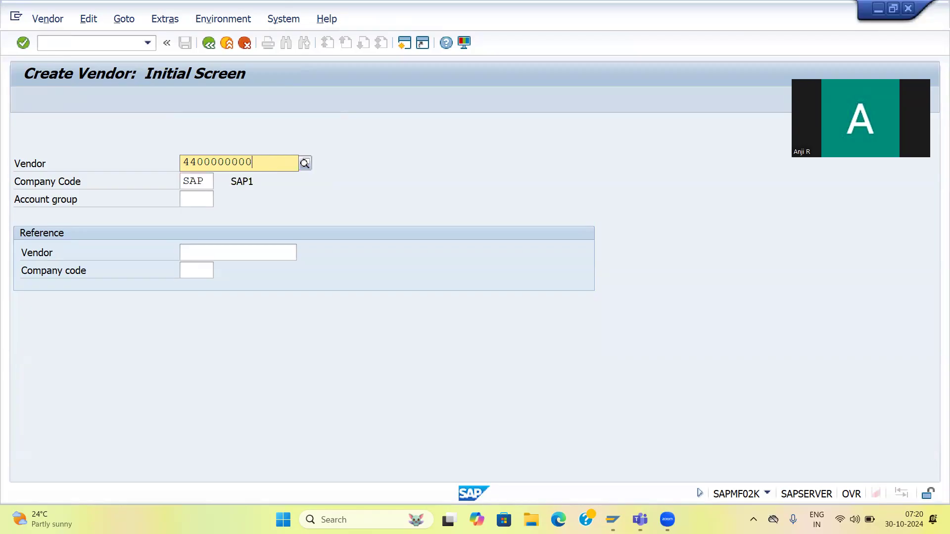
left_click(224, 200)
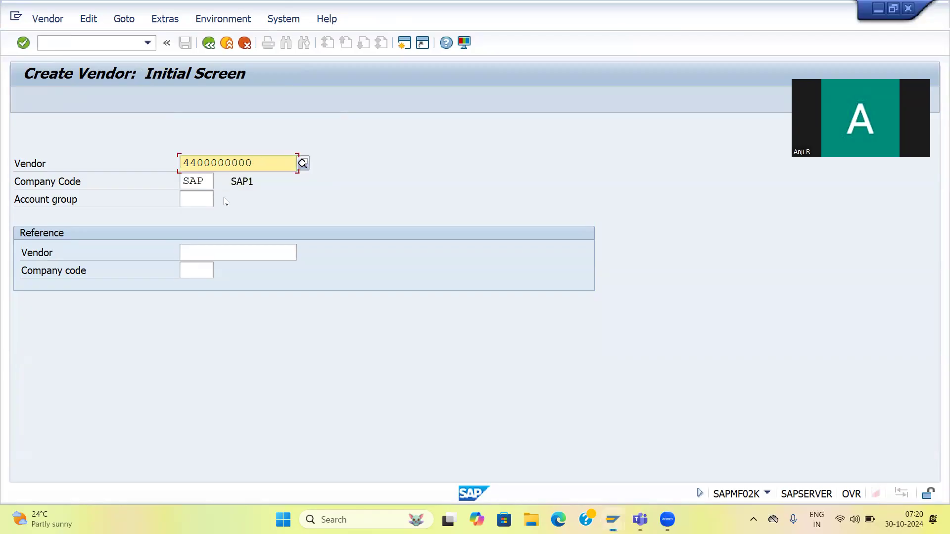
left_click(189, 196)
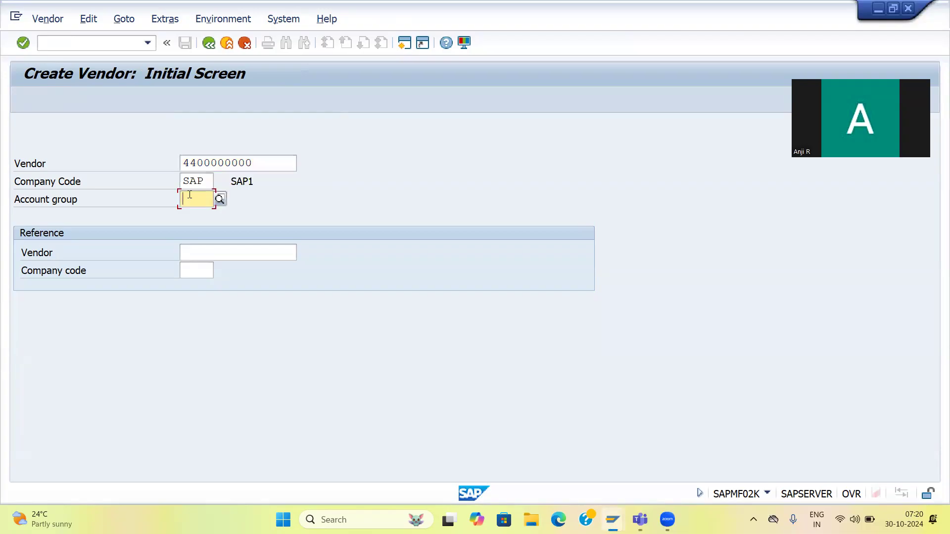
type("SADT")
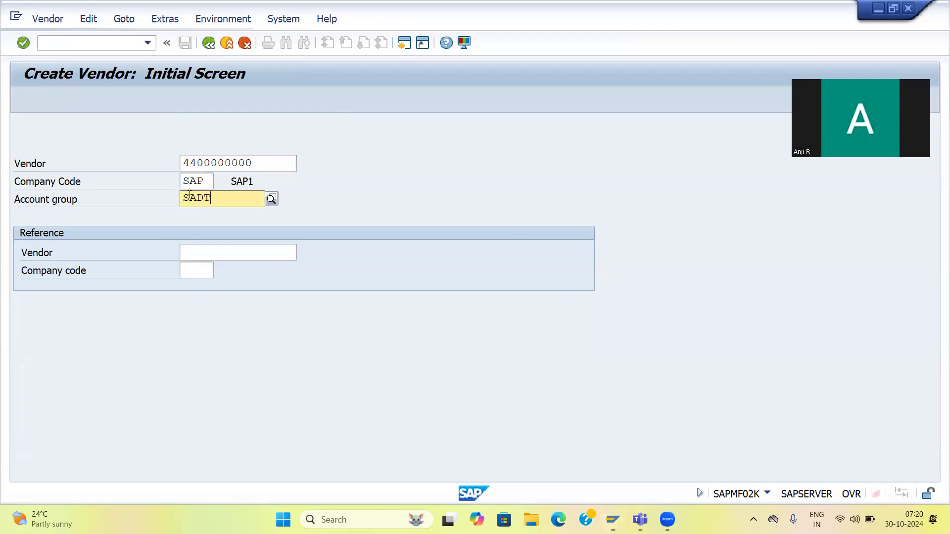
left_click(203, 230)
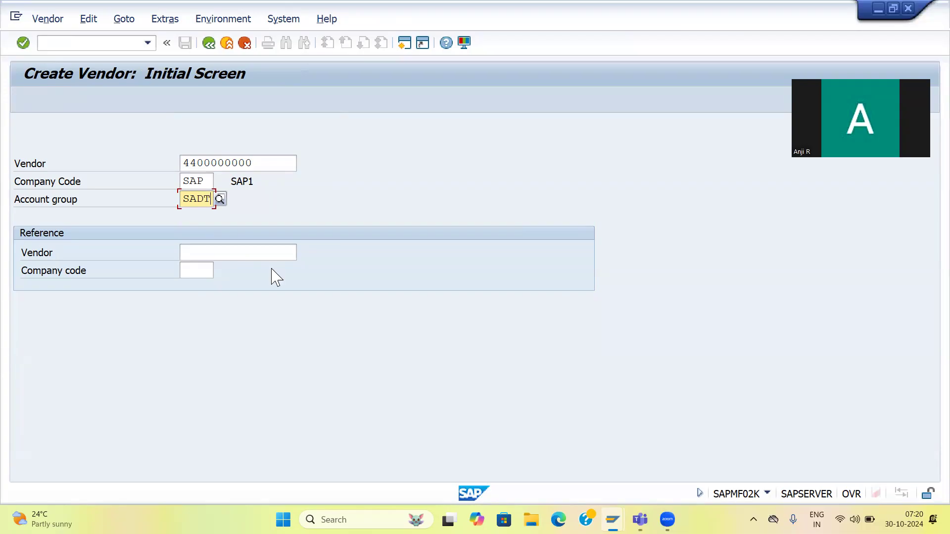
key("Return")
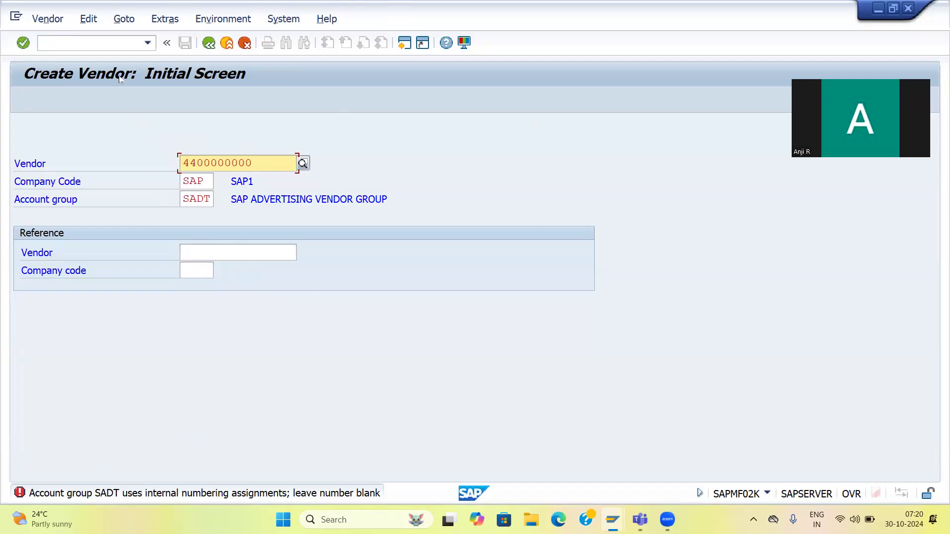
Open the assignment of number ranges to vendor account groups with transaction OBAS
left_click(96, 41)
type("/")
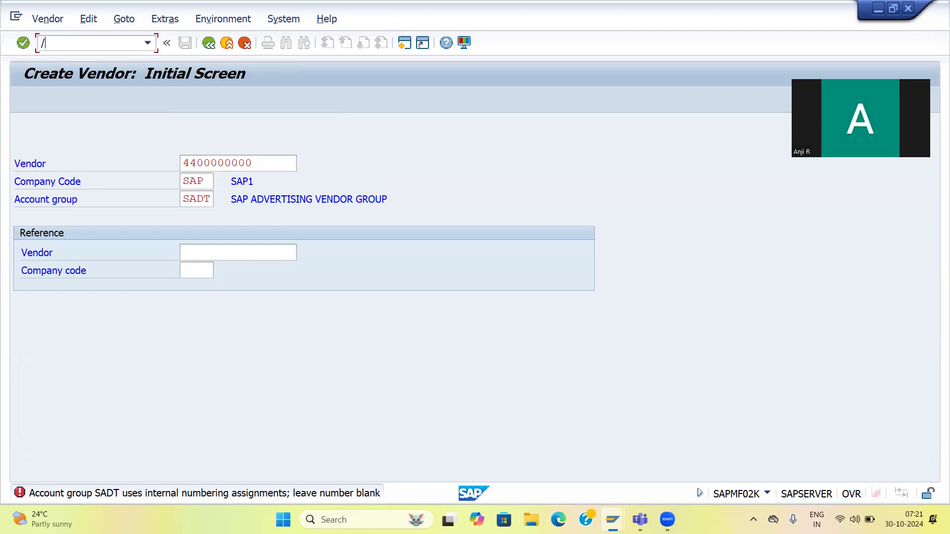
type("OBAS")
key("Return")
type("/NOBAS")
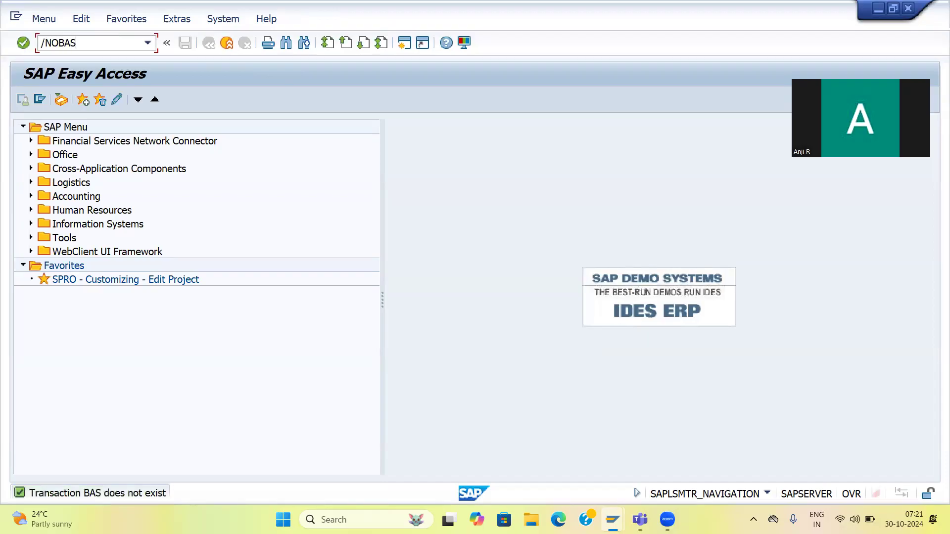
key("Return")
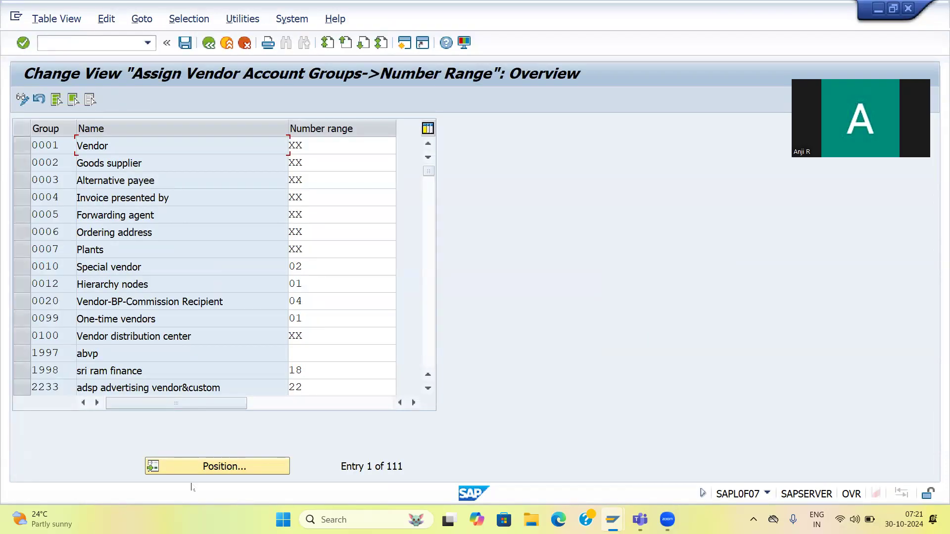
Locate account group SADT in the list, check its number range assignment and save
left_click(195, 467)
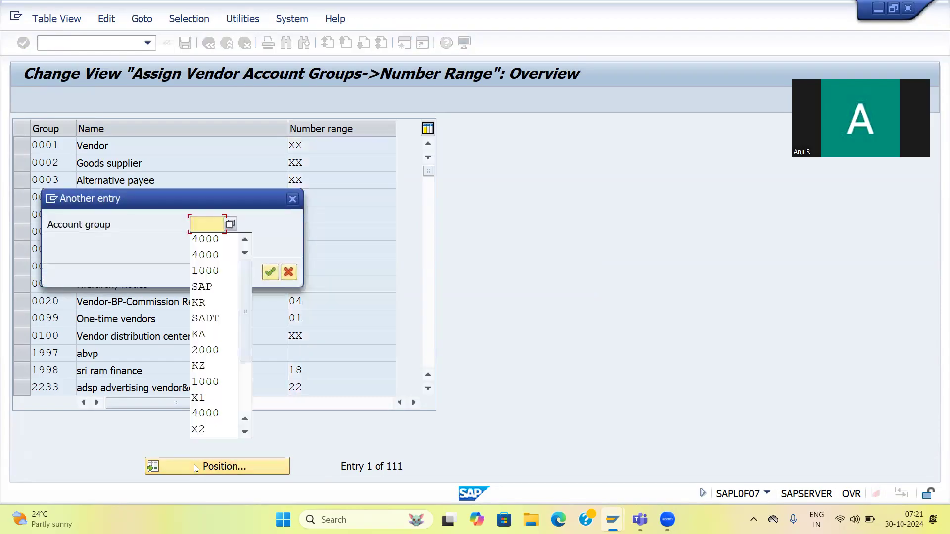
key("Down")
key("Down")
key("Down")
key("Down")
key("Down")
key("Return")
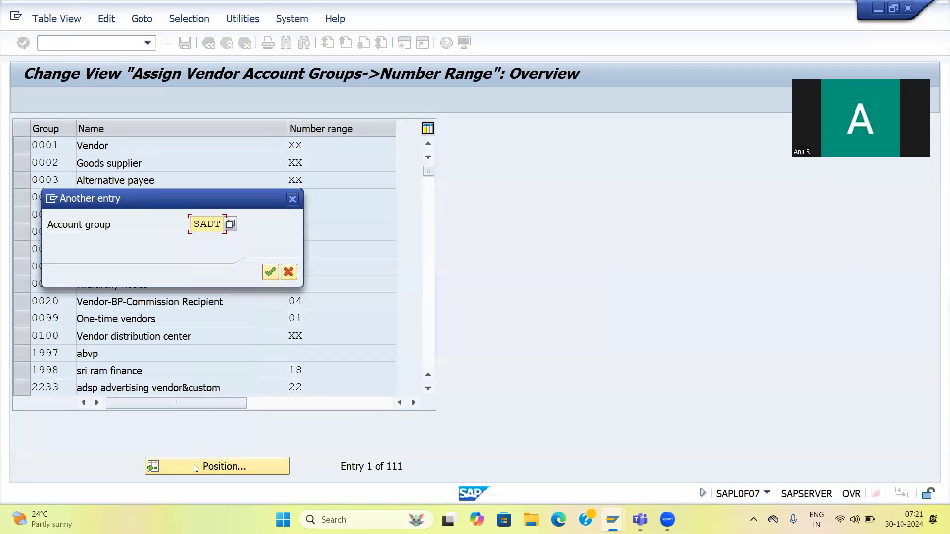
key("Return")
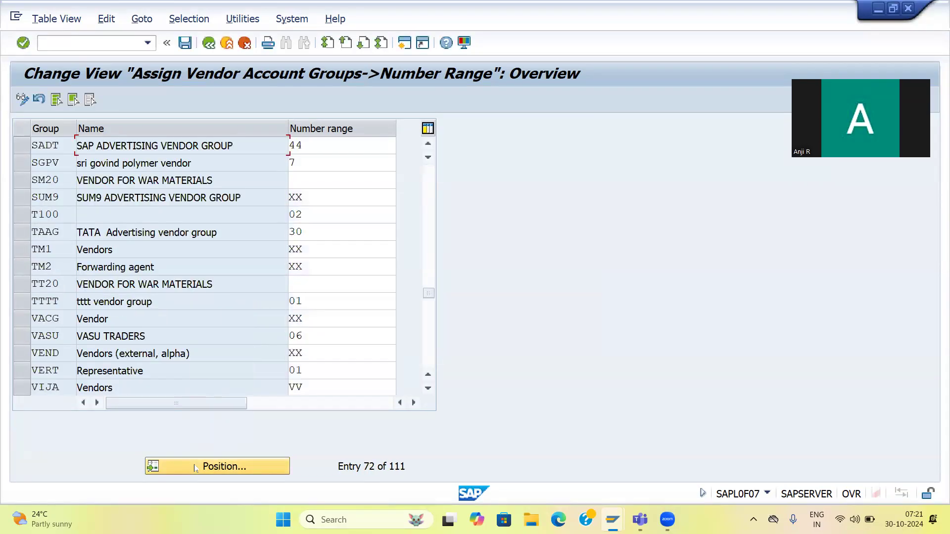
left_click(316, 147)
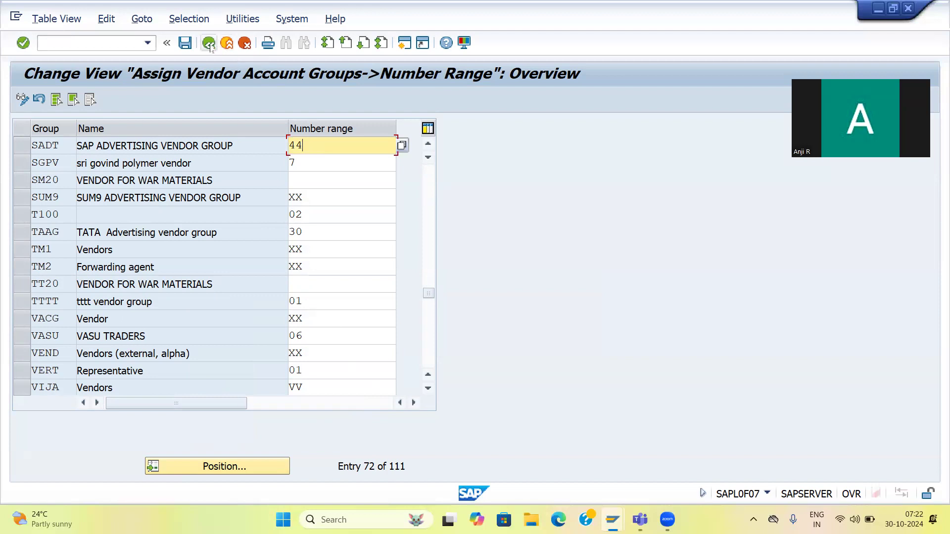
left_click(183, 44)
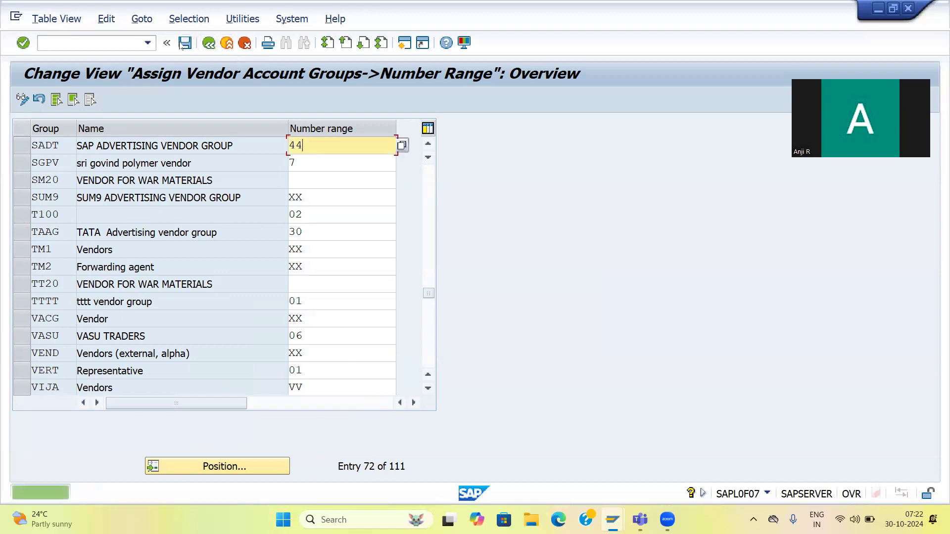
Mark interval 44 as external in the vendor number range maintenance, save, and acknowledge the transport notice
left_click(118, 41)
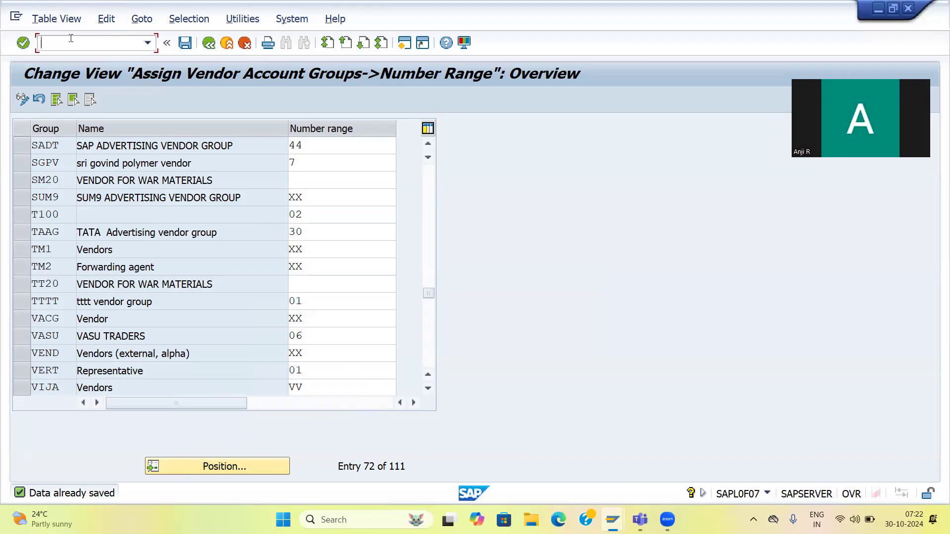
type("/NXKN")
key("Return")
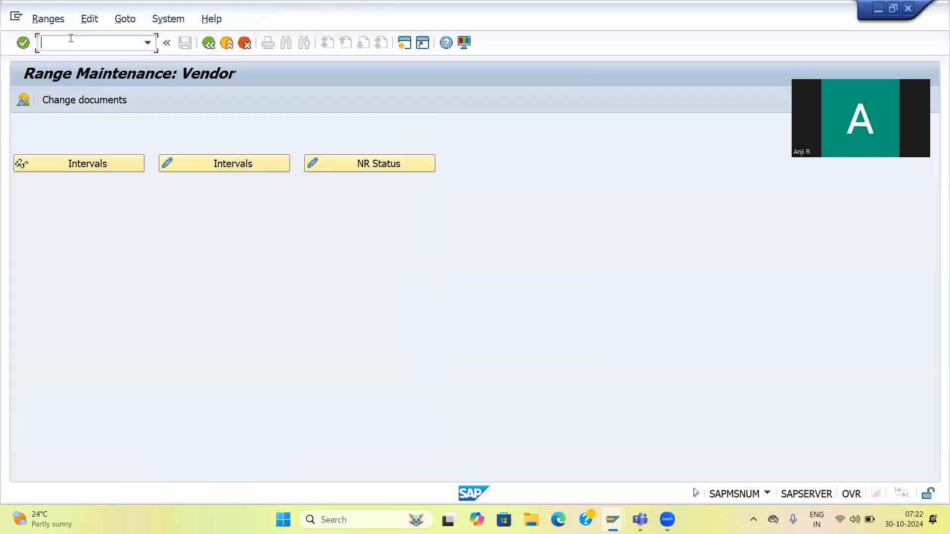
left_click(223, 163)
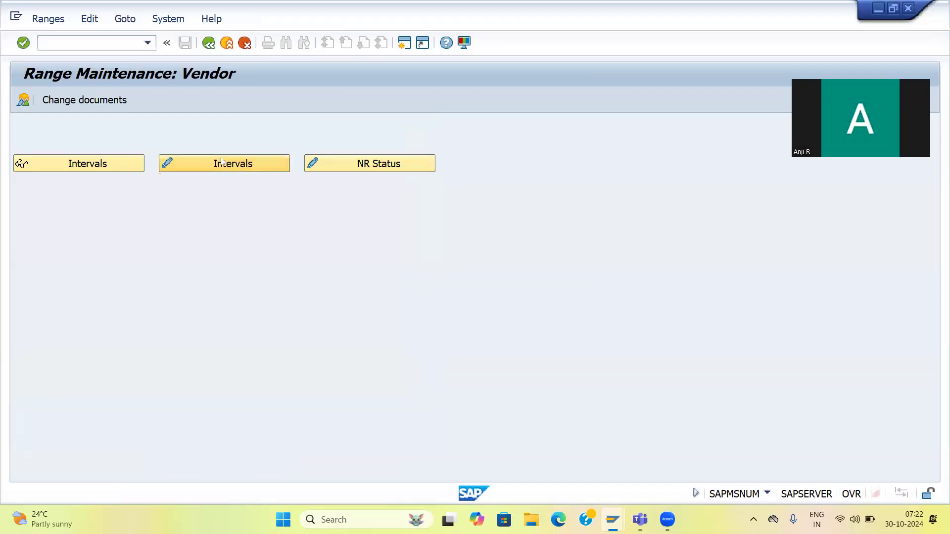
scroll(130, 228, "down", 2)
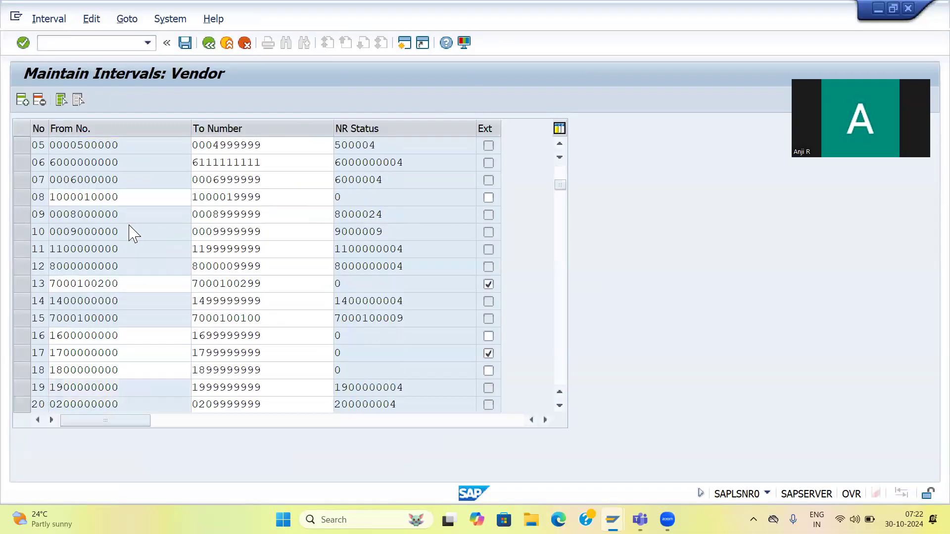
scroll(131, 230, "down", 7)
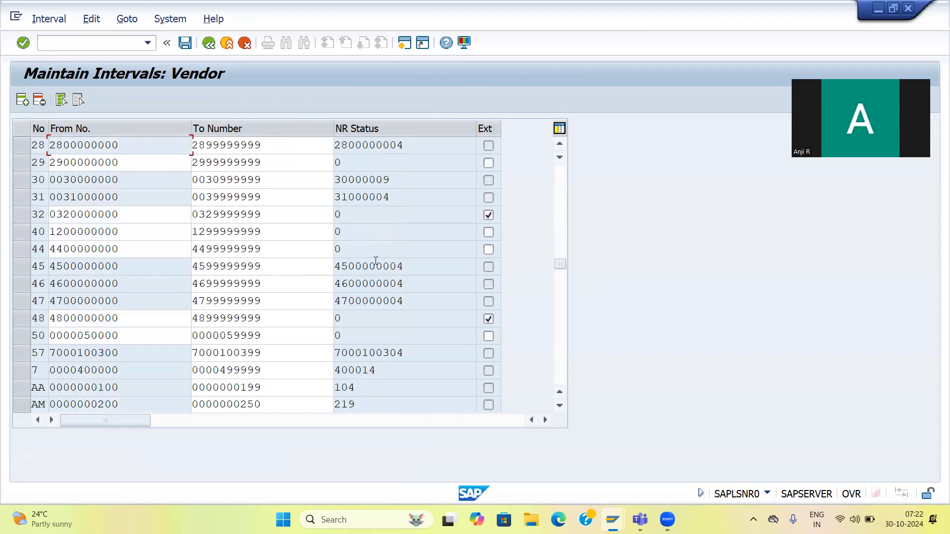
left_click(488, 250)
left_click(185, 44)
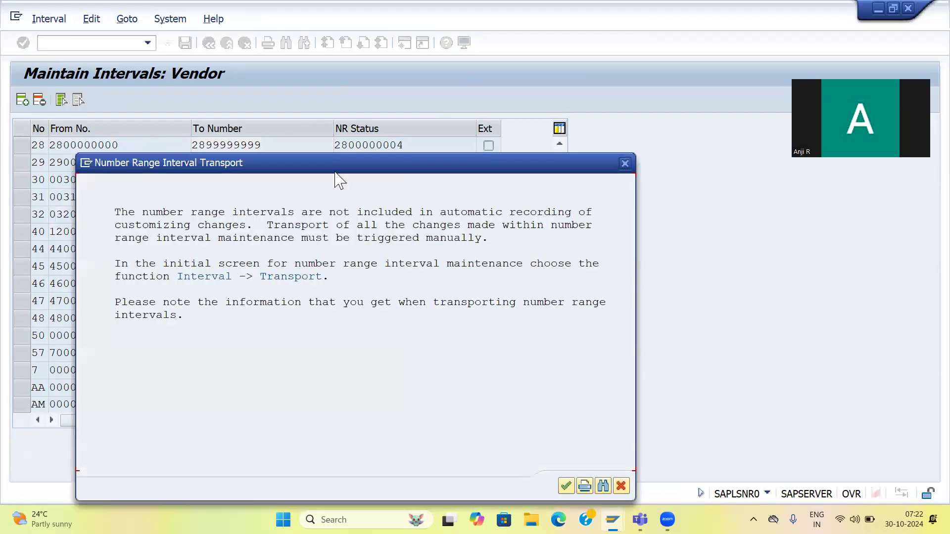
left_click(566, 486)
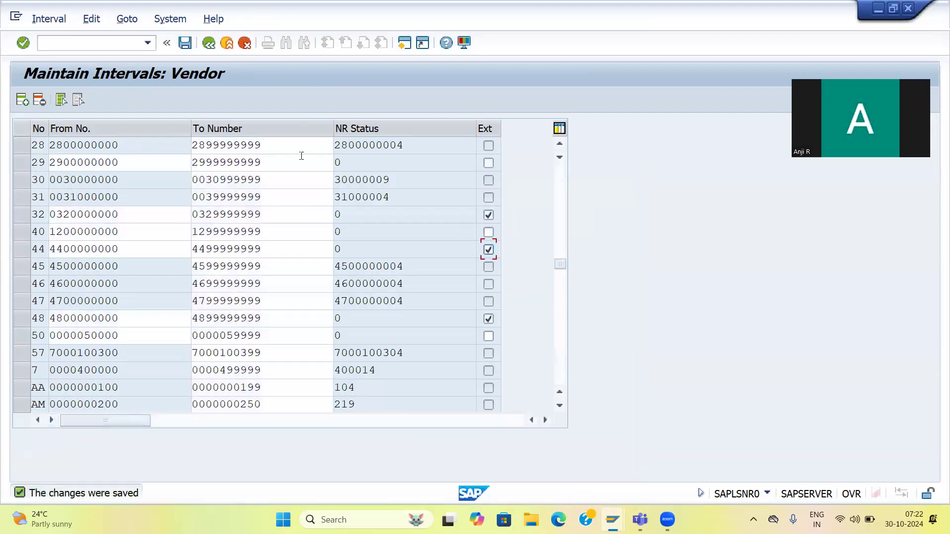
Reopen the vendor account group number range assignment with transaction OBAS, position the list on account group SADT and save
left_click(109, 47)
type("/NOBAS")
key("Return")
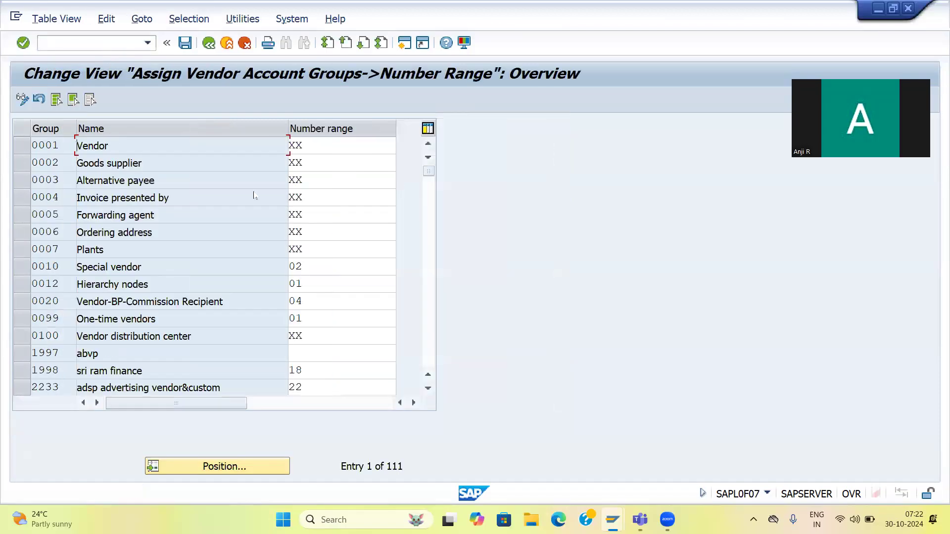
left_click(212, 468)
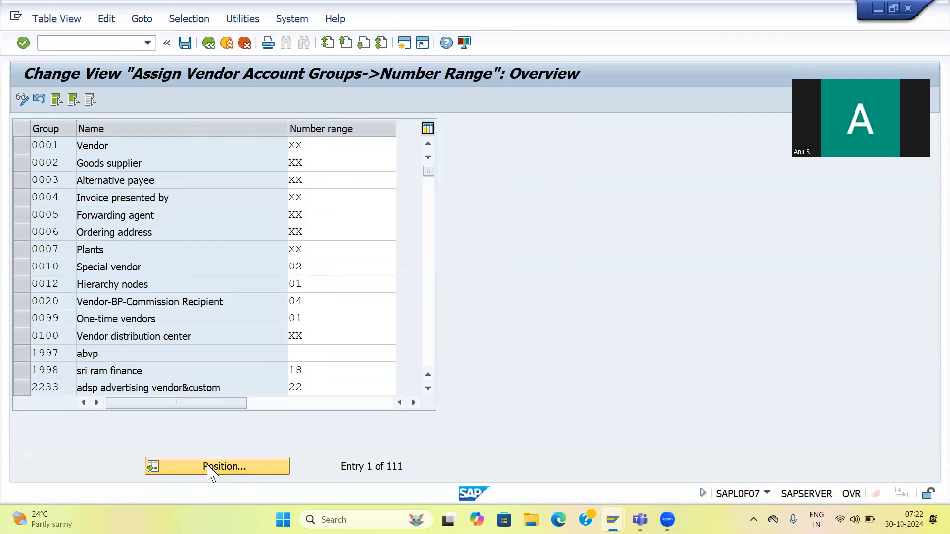
key("Down")
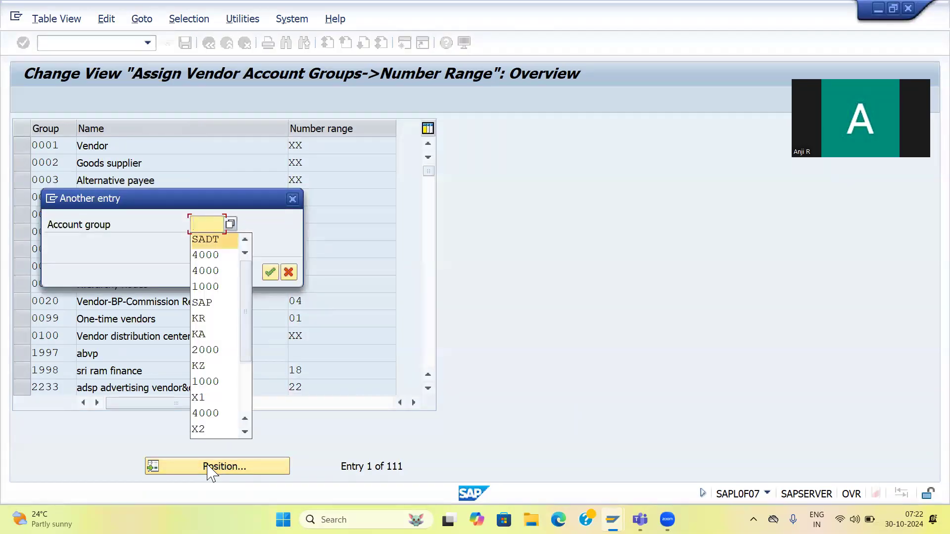
key("Return")
key("Return")
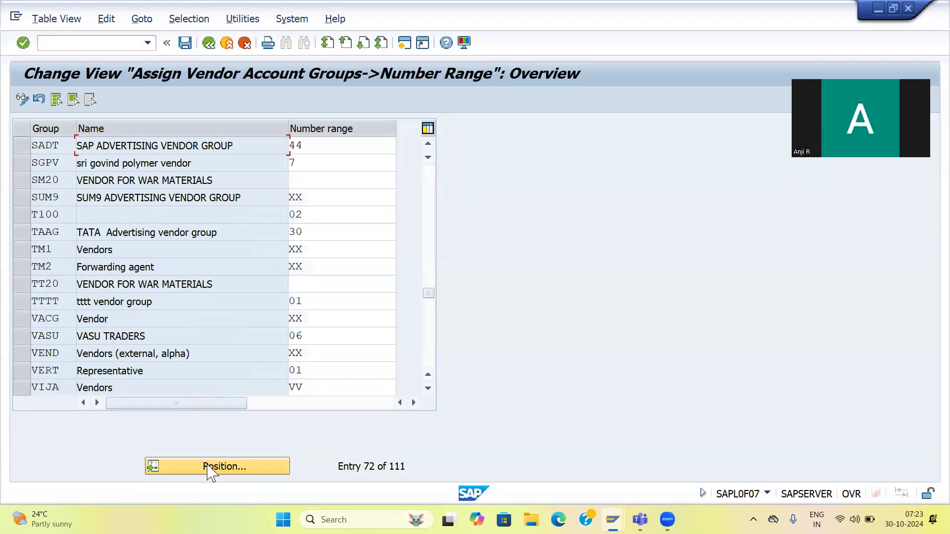
left_click(184, 44)
Try to create a vendor with transaction FK01 by reusing the previously entered vendor number for company code SAP and account group SADT
left_click(113, 43)
type("/N")
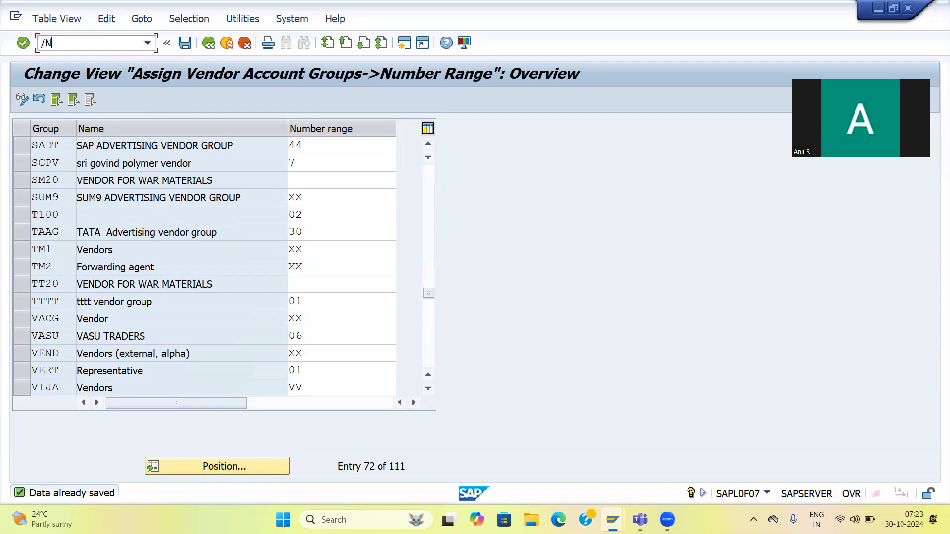
type("FK01")
key("Return")
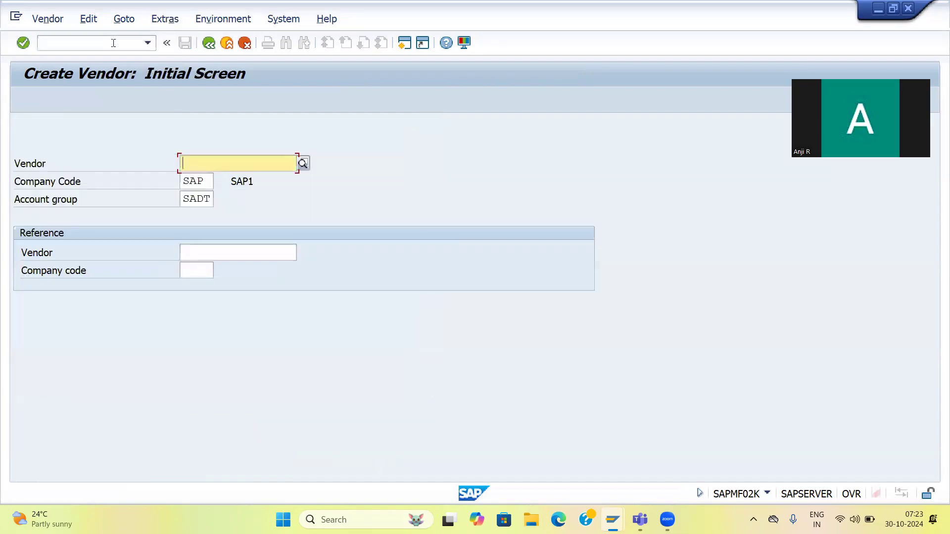
key("BackSpace")
key("Down")
key("Return")
key("Return")
key("Return")
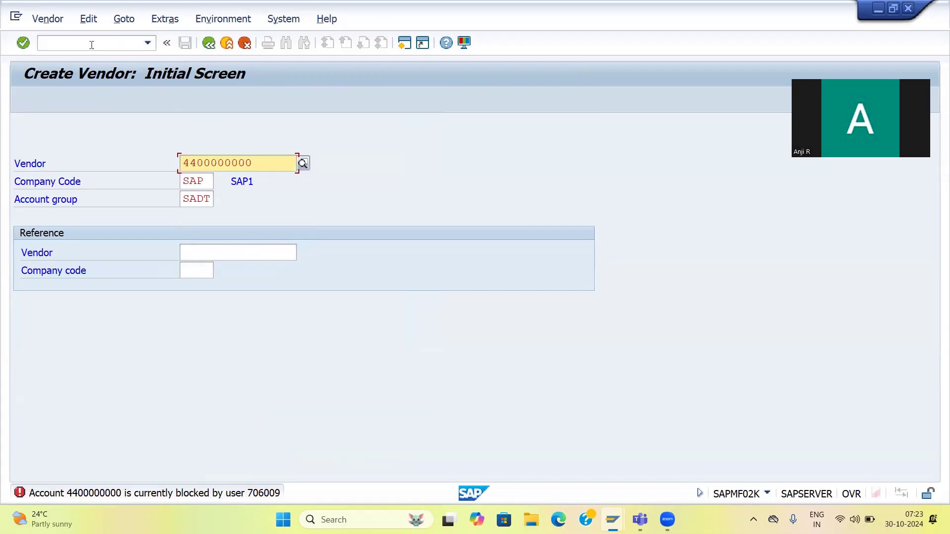
left_click(91, 45)
type("/")
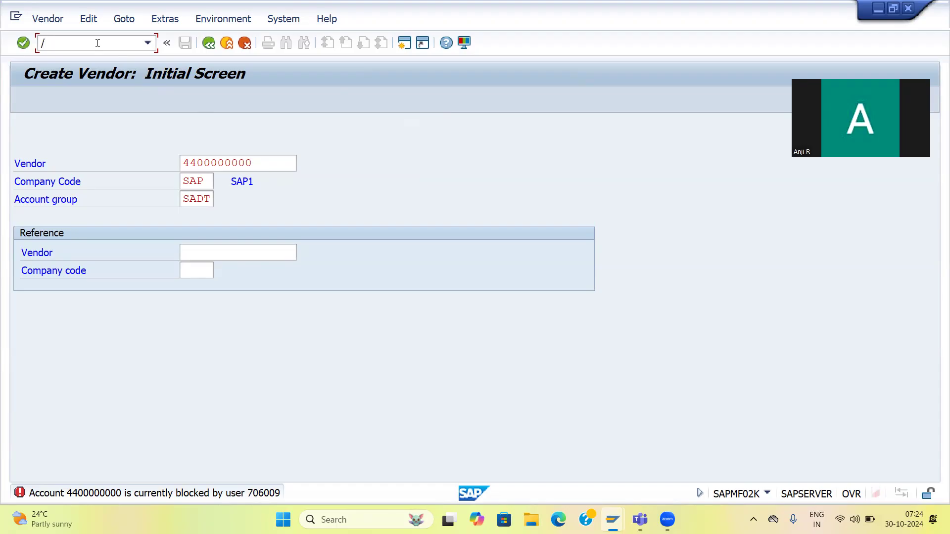
type("NOBAS")
key("Return")
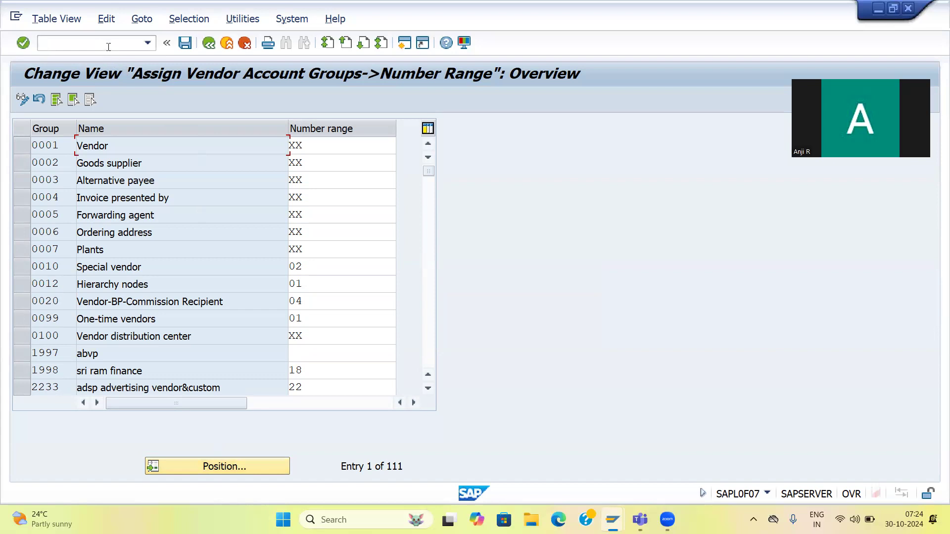
Open the vendor number range intervals with transaction XKN1, clear the external setting of interval 44, save and acknowledge the transport notice
type("/NXKN1")
key("Return")
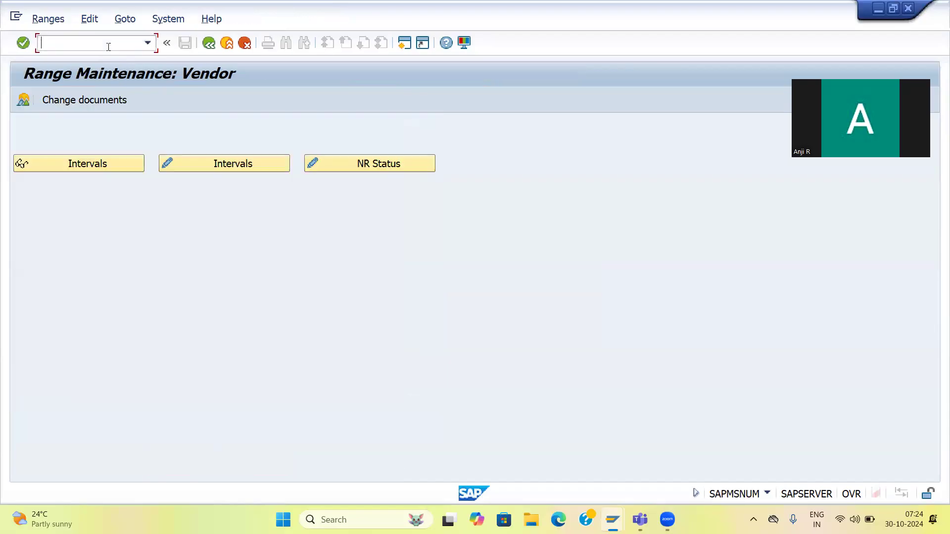
left_click(202, 171)
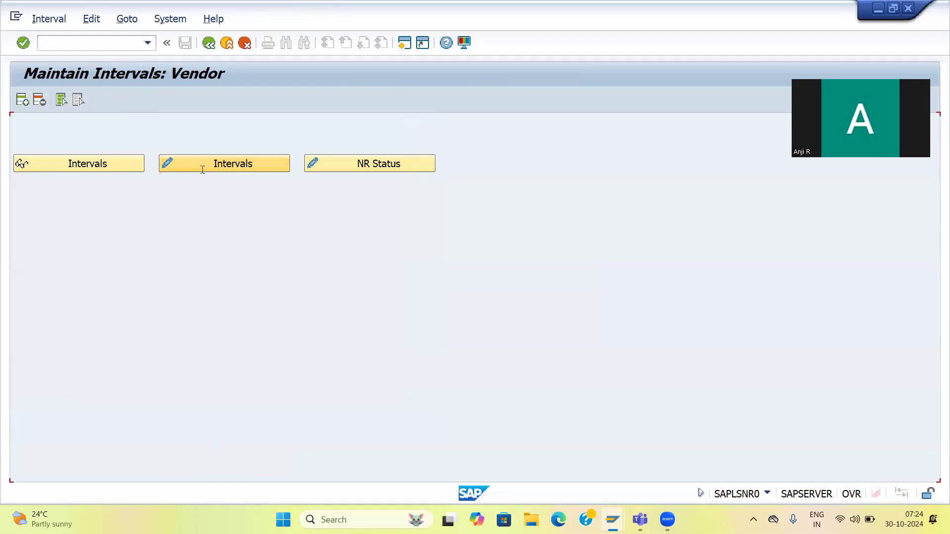
left_click(373, 301)
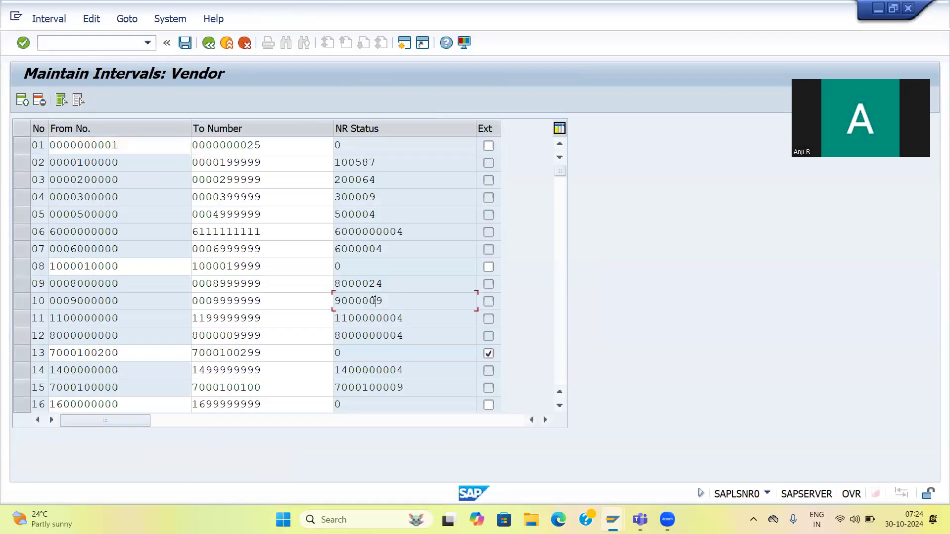
scroll(309, 297, "down", 3)
scroll(309, 296, "down", 10)
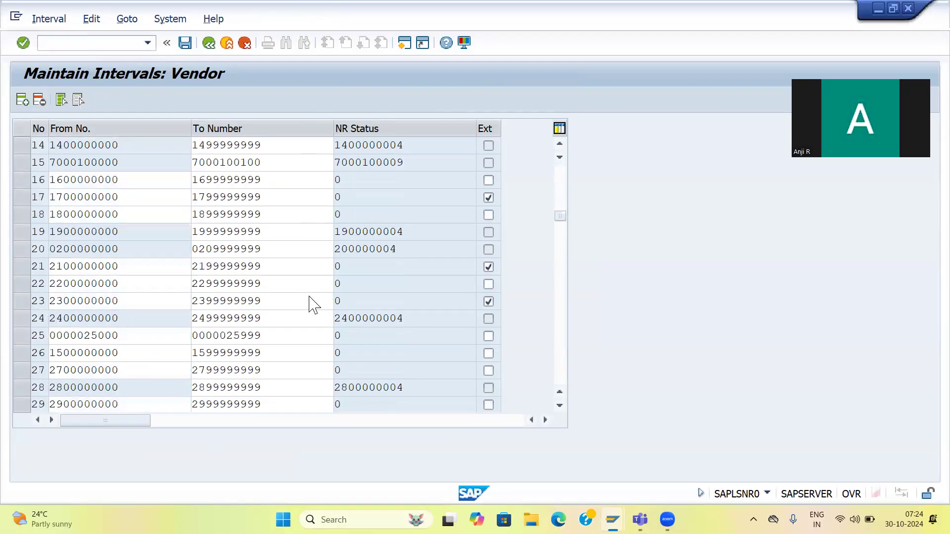
scroll(310, 296, "down", 1)
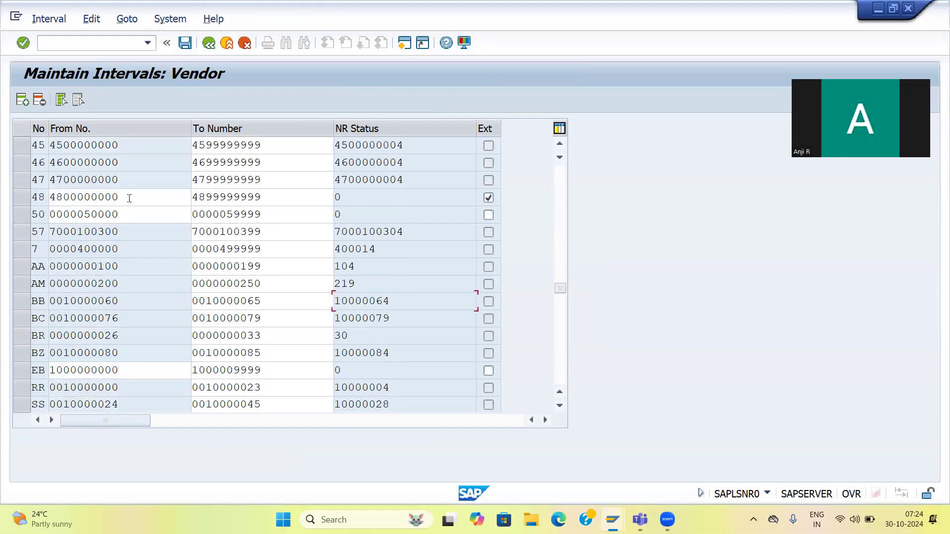
scroll(129, 199, "up", 1)
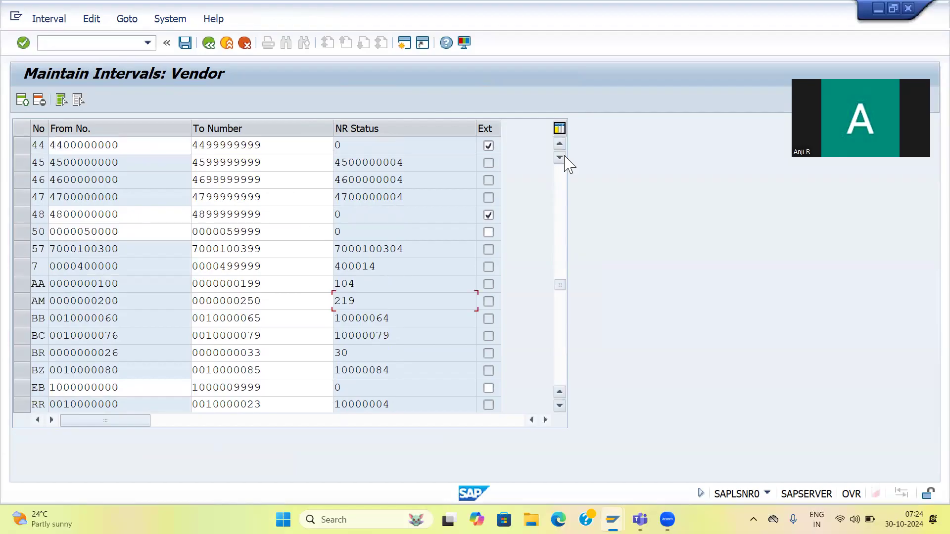
left_click(489, 147)
left_click(489, 147)
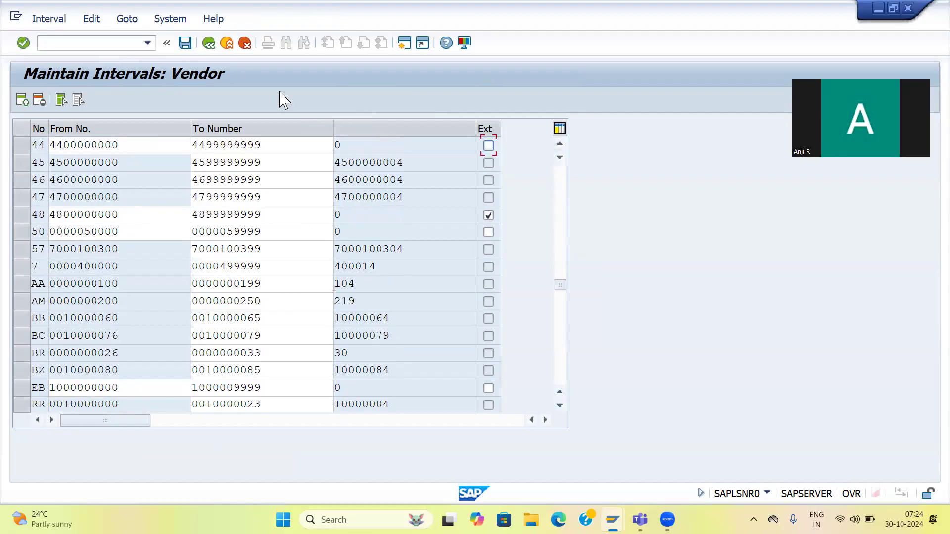
left_click(185, 45)
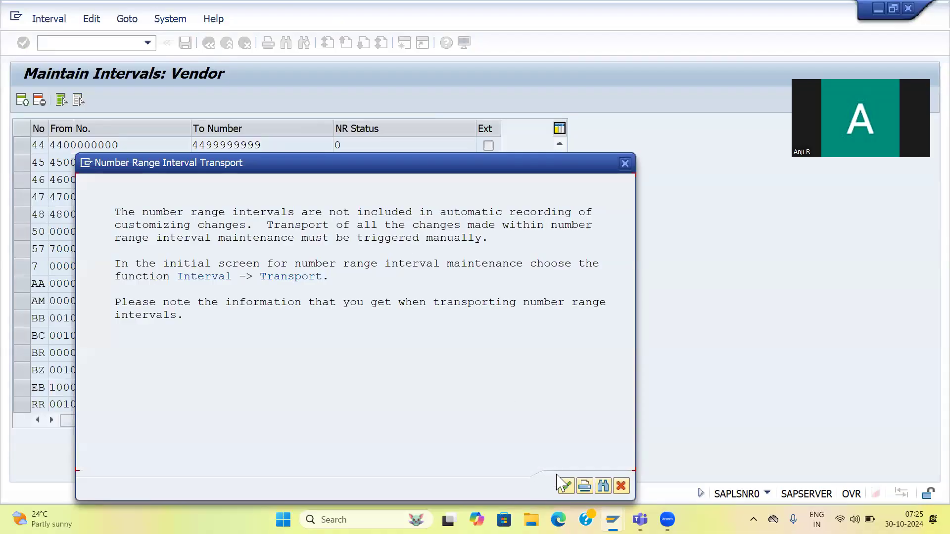
left_click(566, 486)
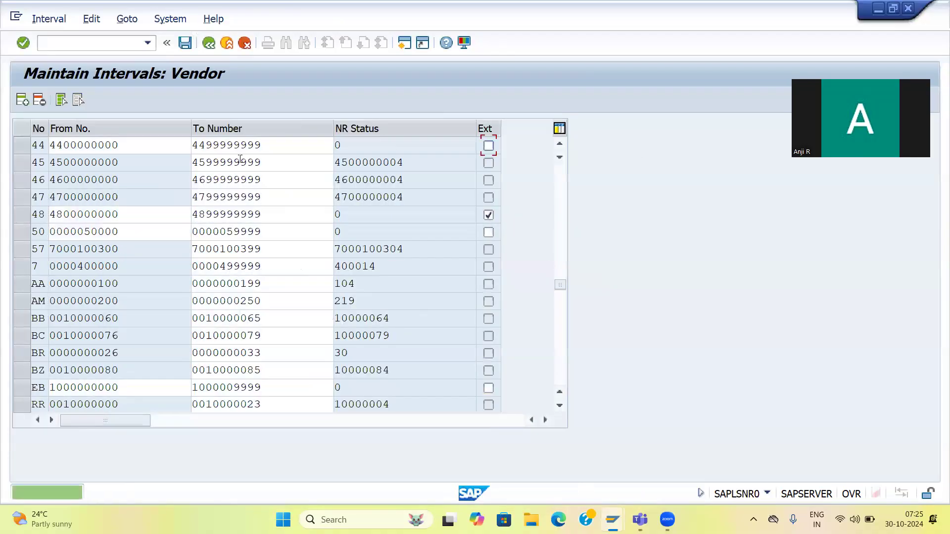
Open vendor creation with transaction FK01 for company code SAP and account group SADT
left_click(104, 40)
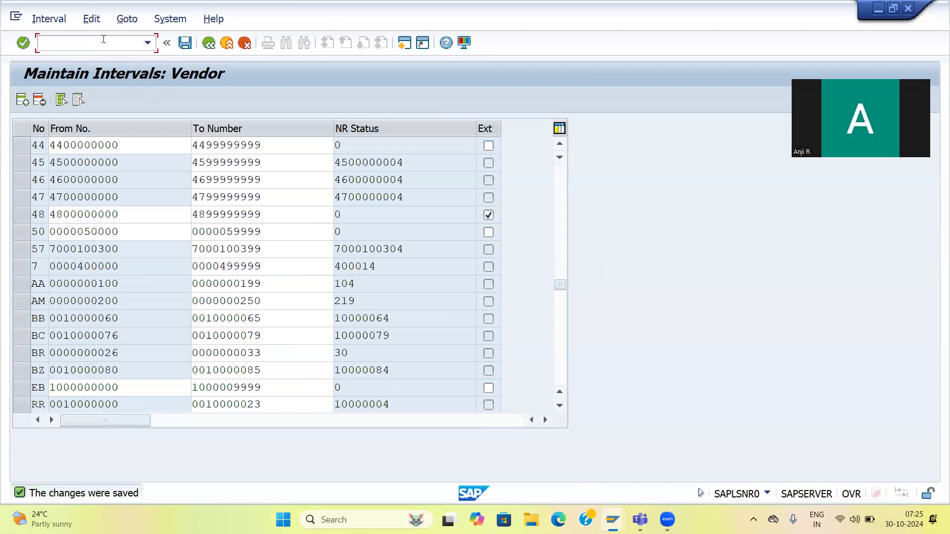
type("/")
type("N")
type("FK01")
key("Return")
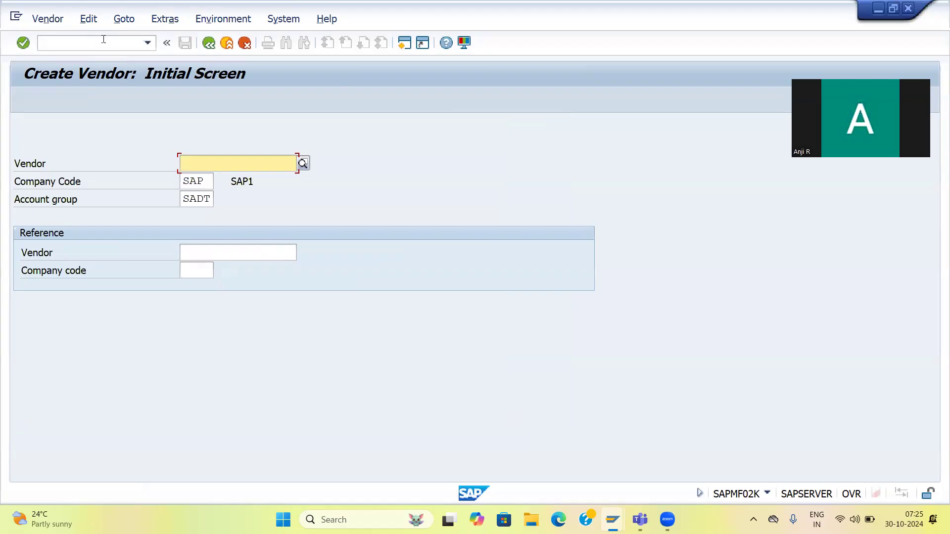
key("Return")
Enter a vendor number from the 44 interval, shorten it to 440 and submit the initial vendor data
type("44")
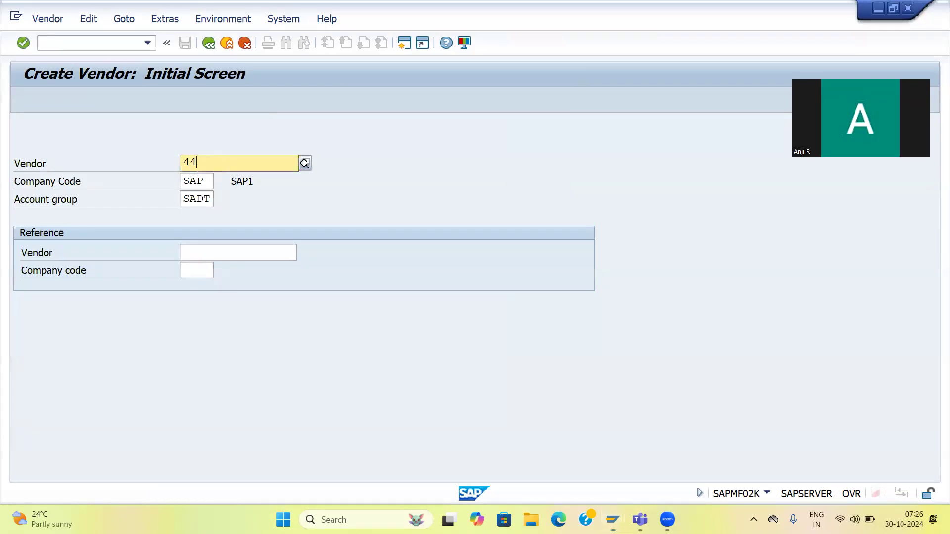
type("0")
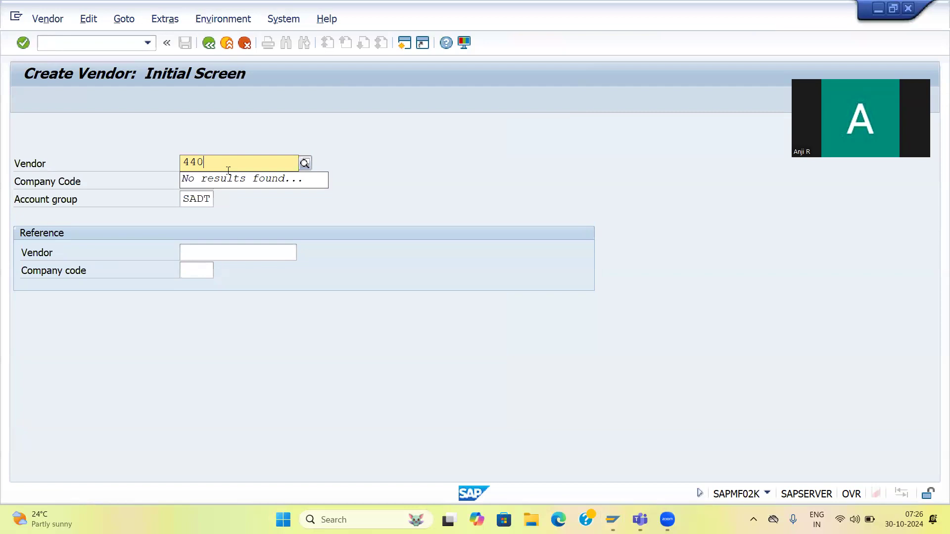
type("0000000")
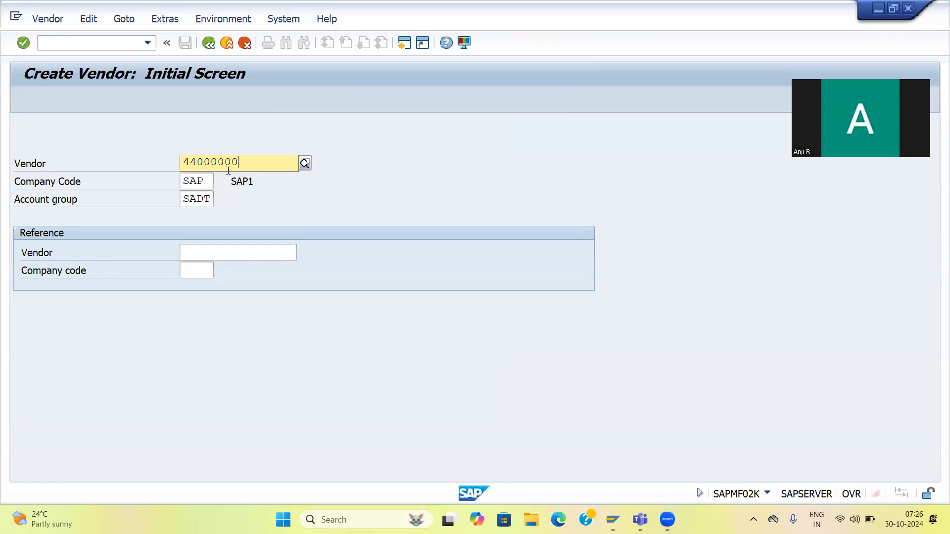
left_click(350, 238)
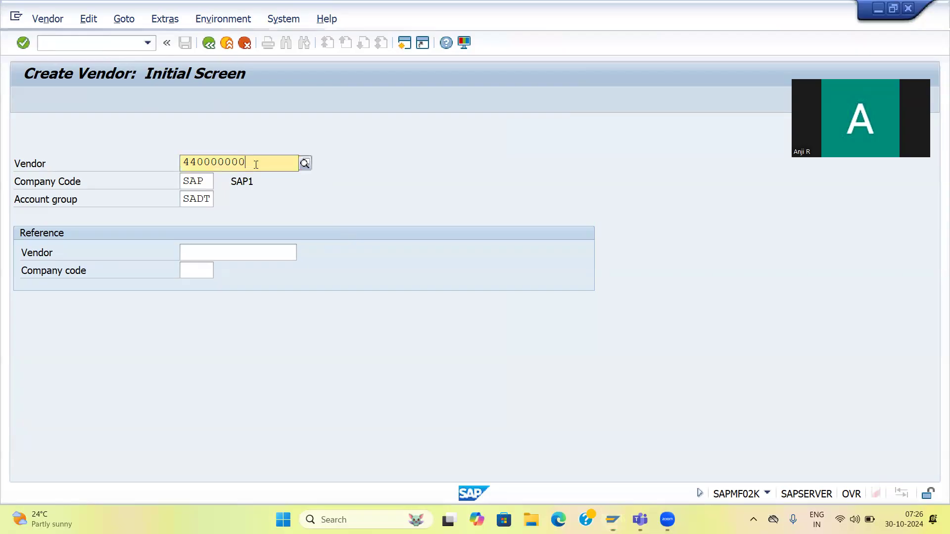
key("BackSpace")
key("BackSpace")
key("BackSpace")
key("BackSpace")
key("BackSpace")
key("BackSpace")
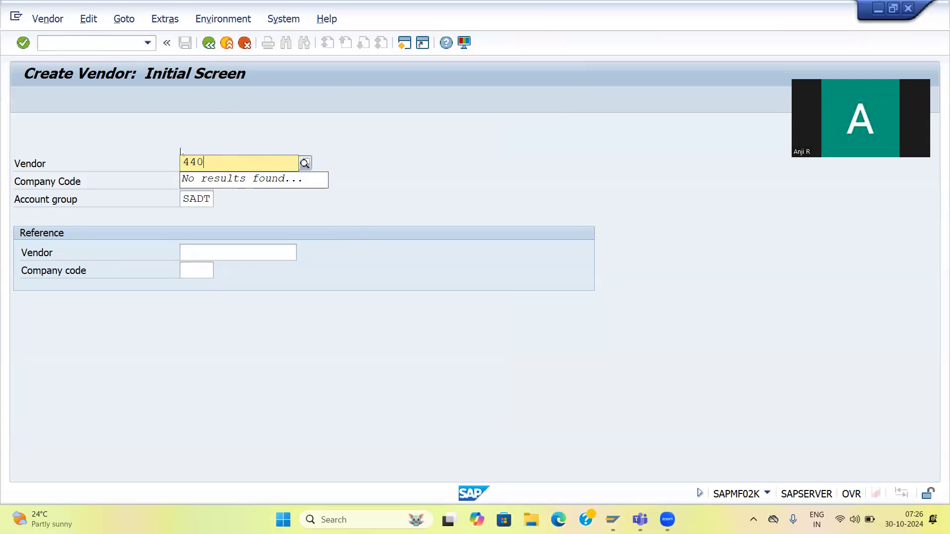
key("Return")
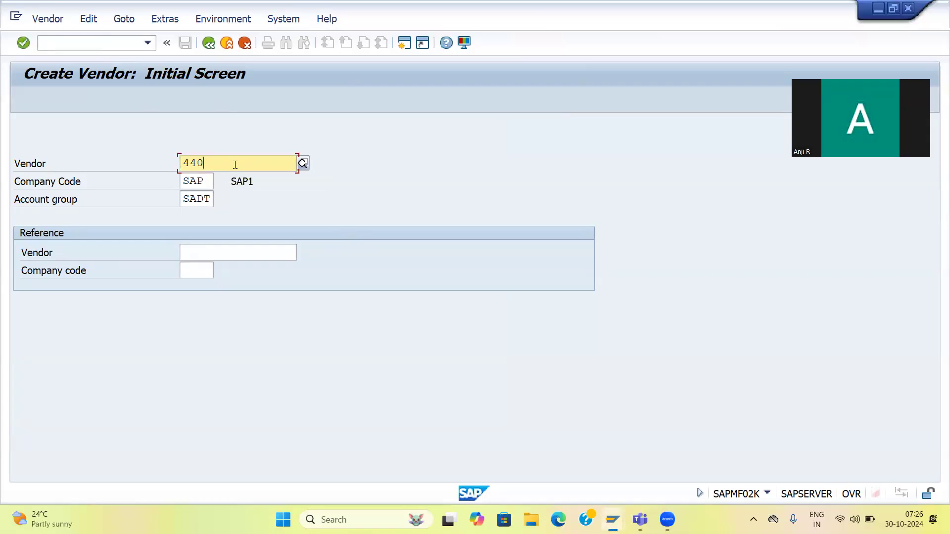
Search the existing vendors by company code SAP and close the search dialog
left_click(303, 163)
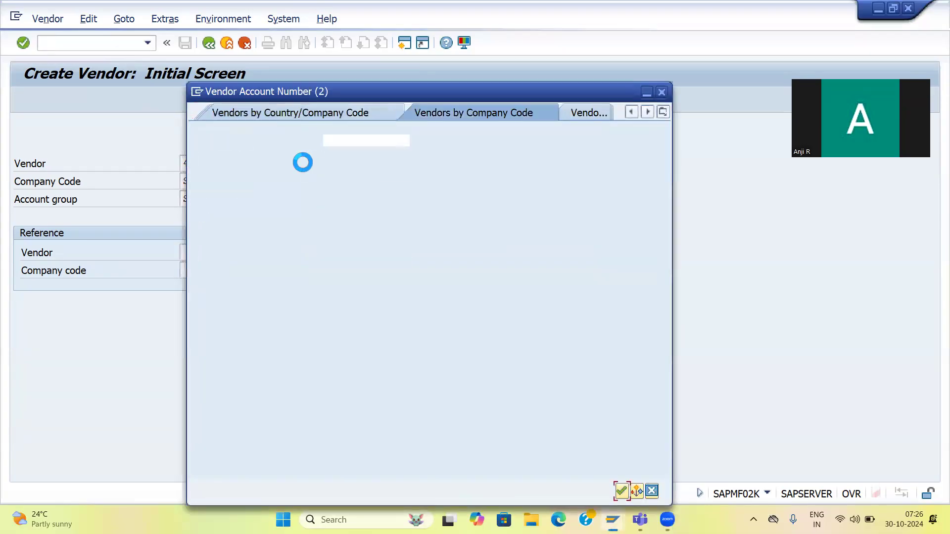
key("Return")
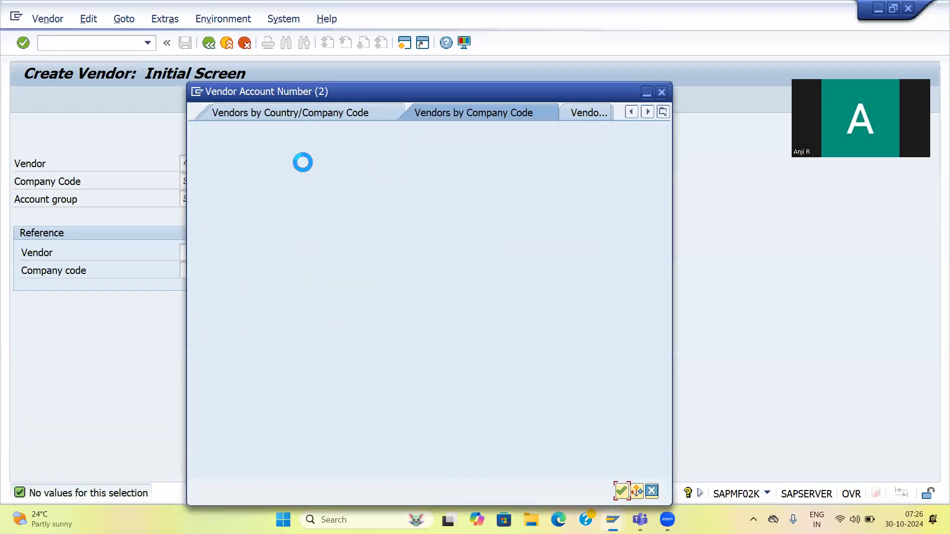
key("Return")
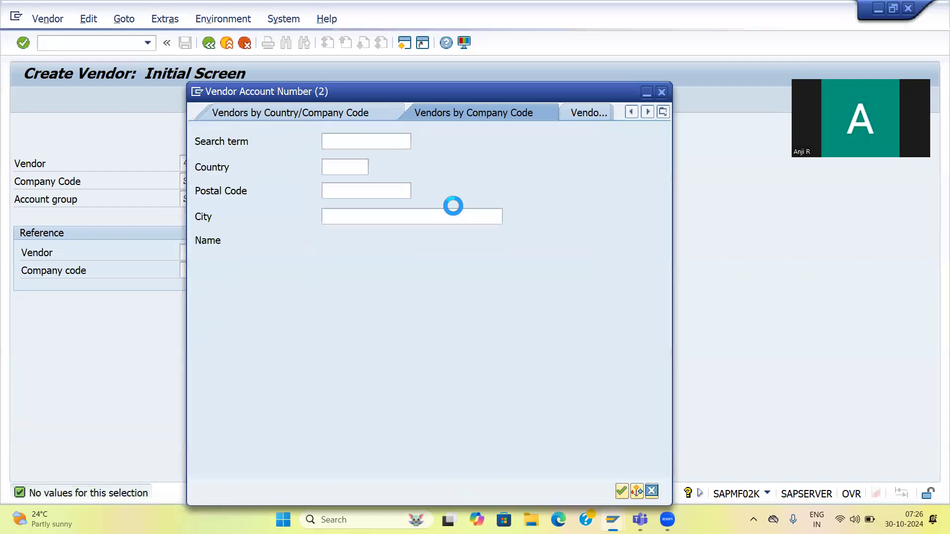
left_click(621, 491)
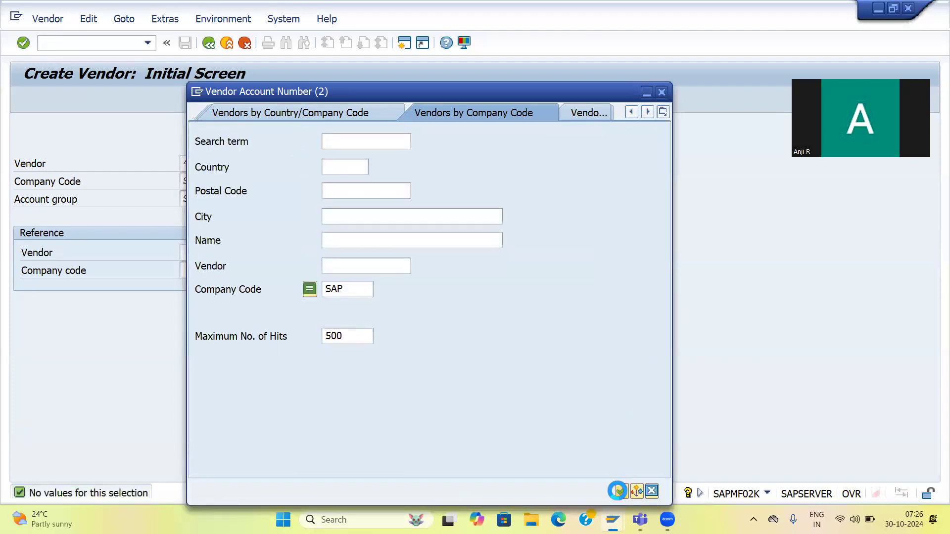
left_click(661, 92)
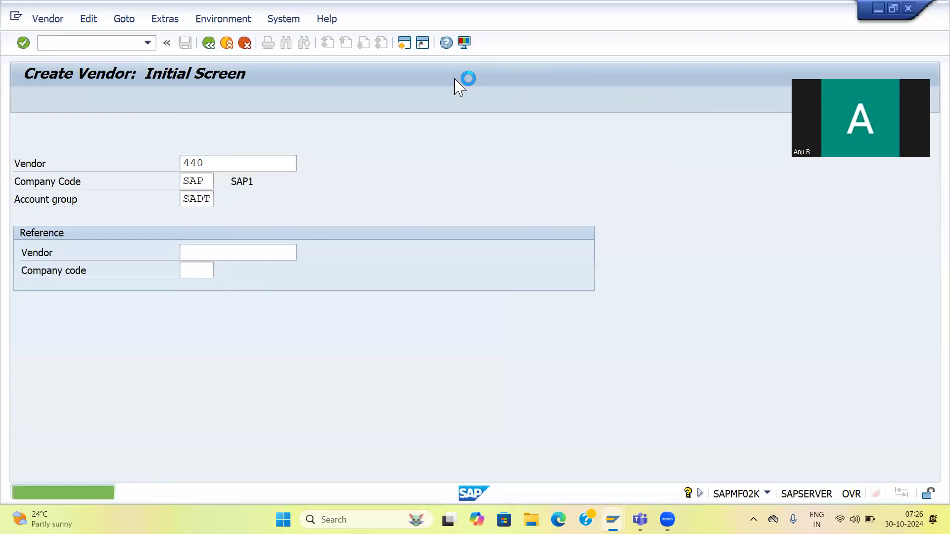
Open the vendor number range intervals for editing with transaction XKN1 and review the existing intervals in the forties
left_click(79, 40)
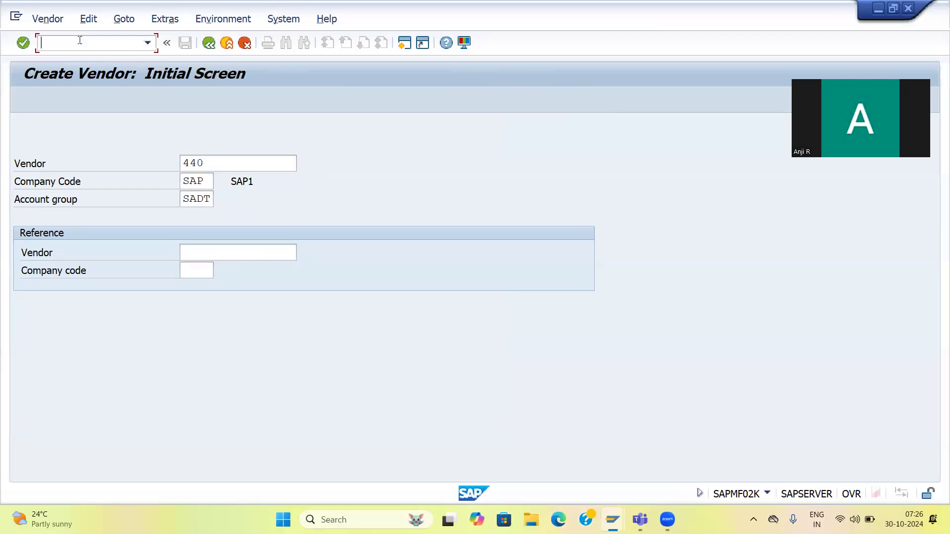
type("/N")
type("XK01")
key("Return")
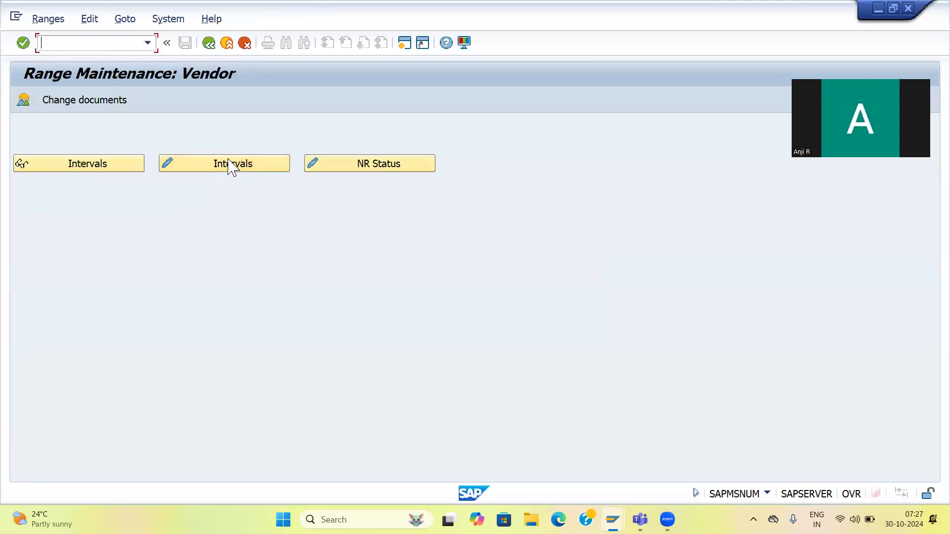
left_click(225, 162)
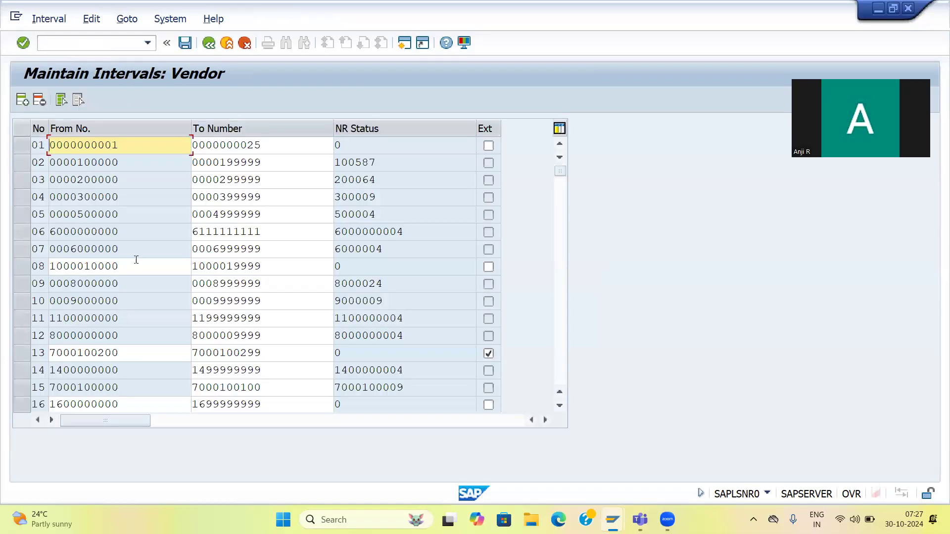
scroll(135, 260, "down", 8)
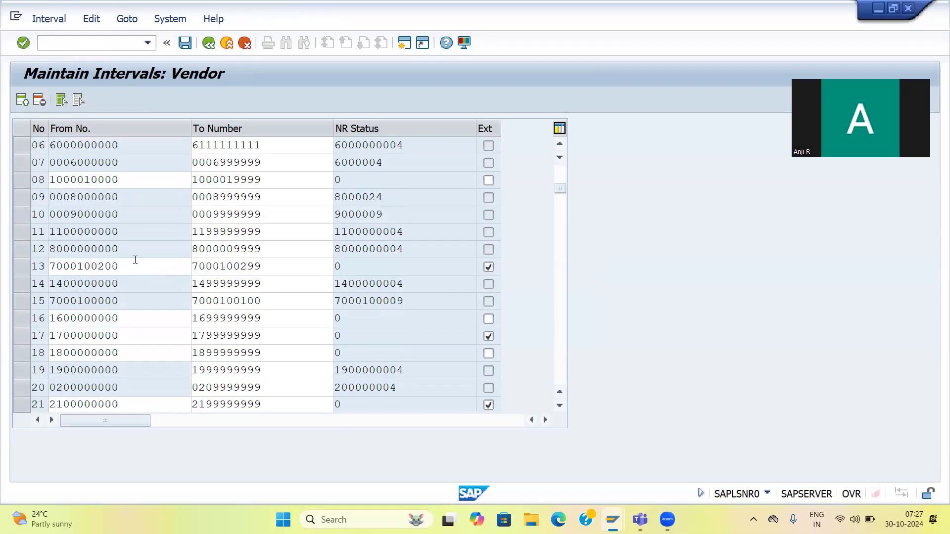
scroll(135, 259, "down", 9)
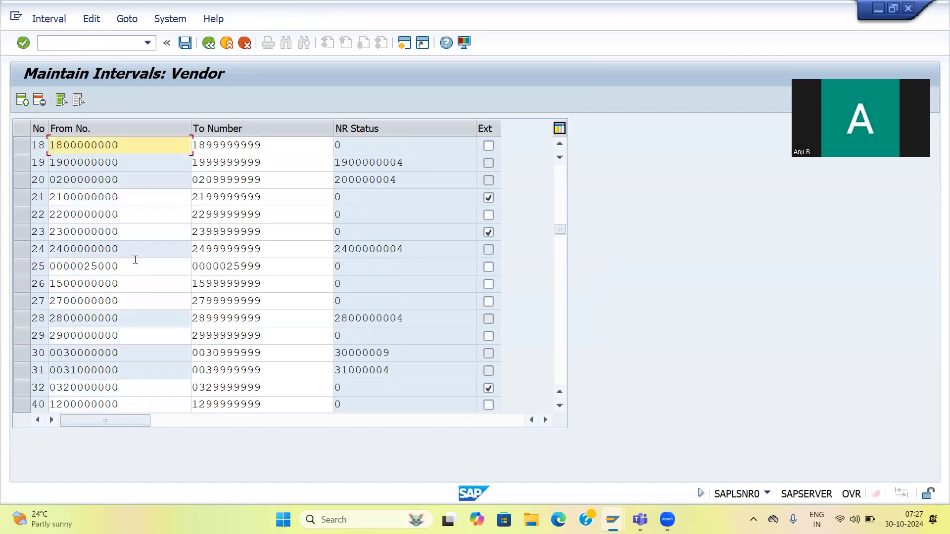
scroll(72, 283, "down", 2)
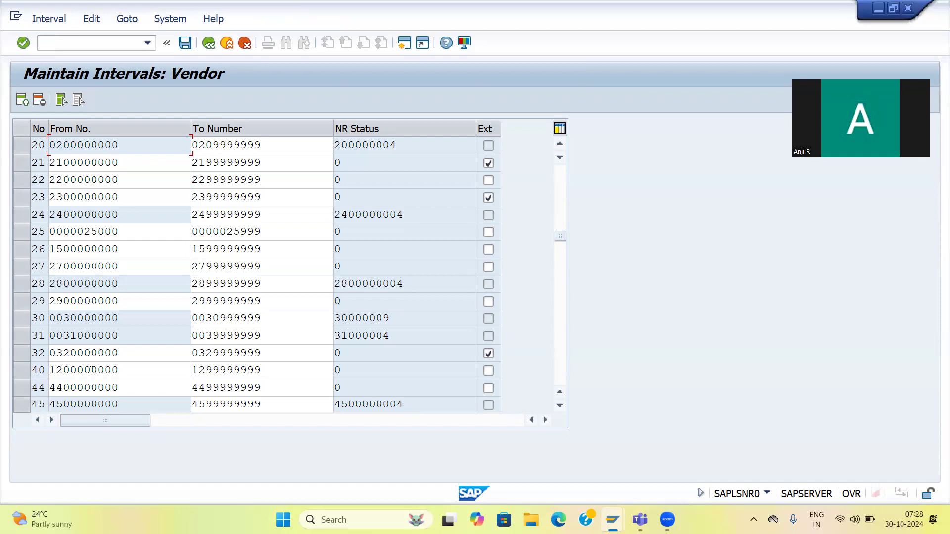
scroll(91, 370, "down", 3)
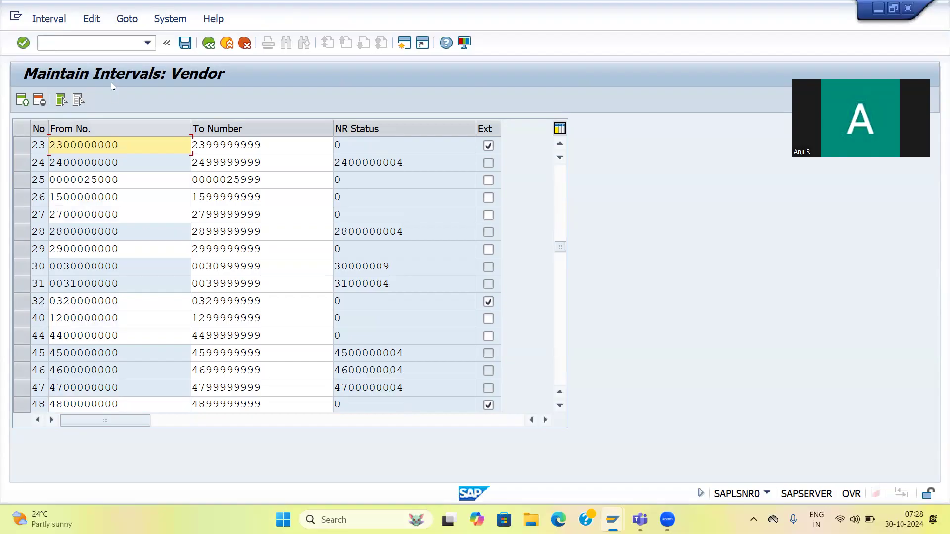
left_click(21, 101)
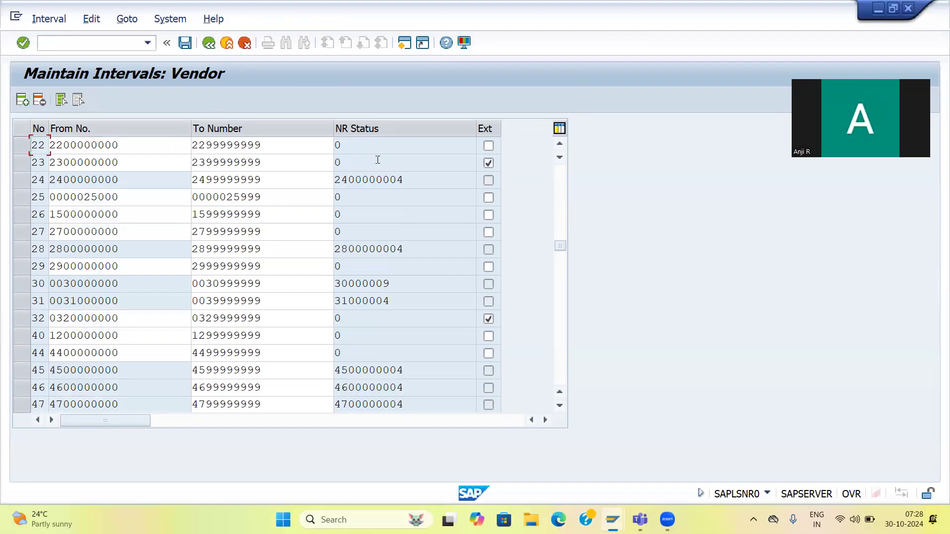
left_click_drag(558, 249, 559, 152)
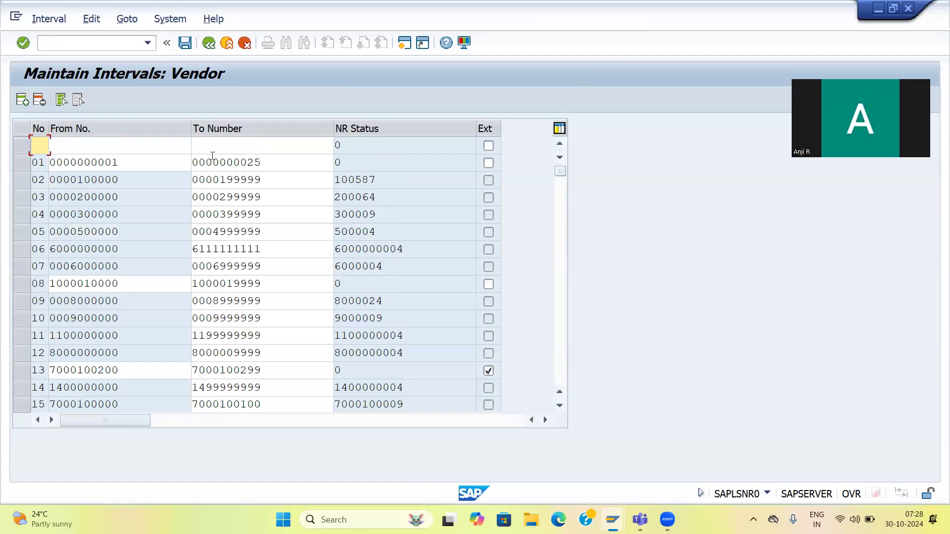
type("41")
key("Tab")
type("41")
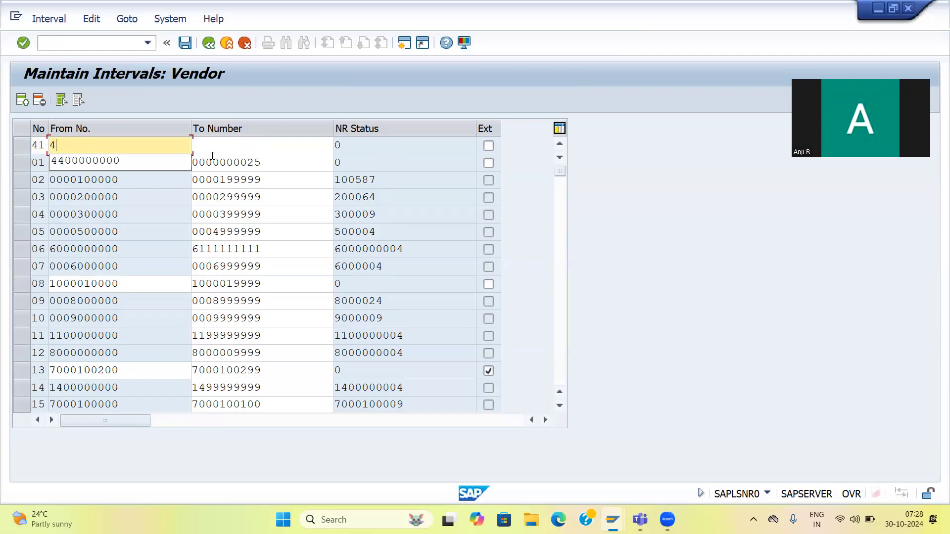
type("0")
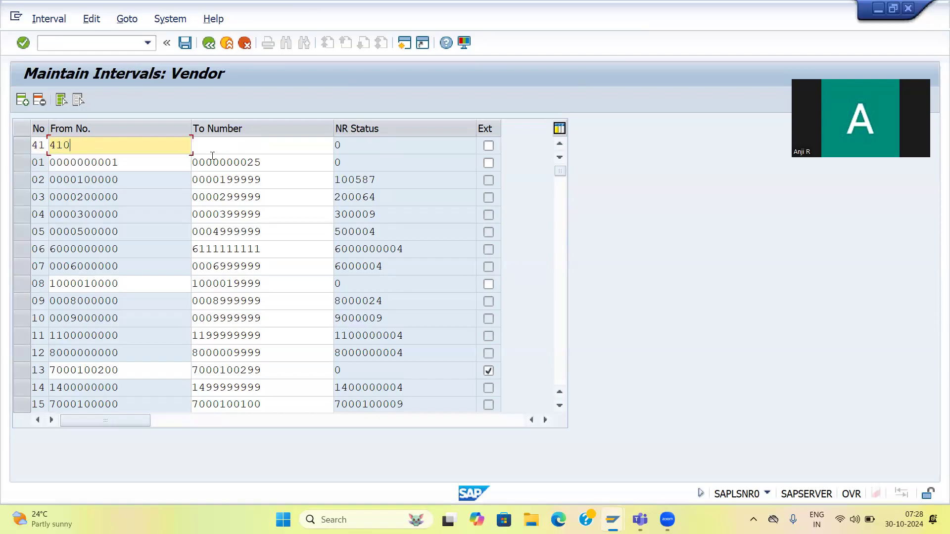
type("0000000")
left_click(219, 149)
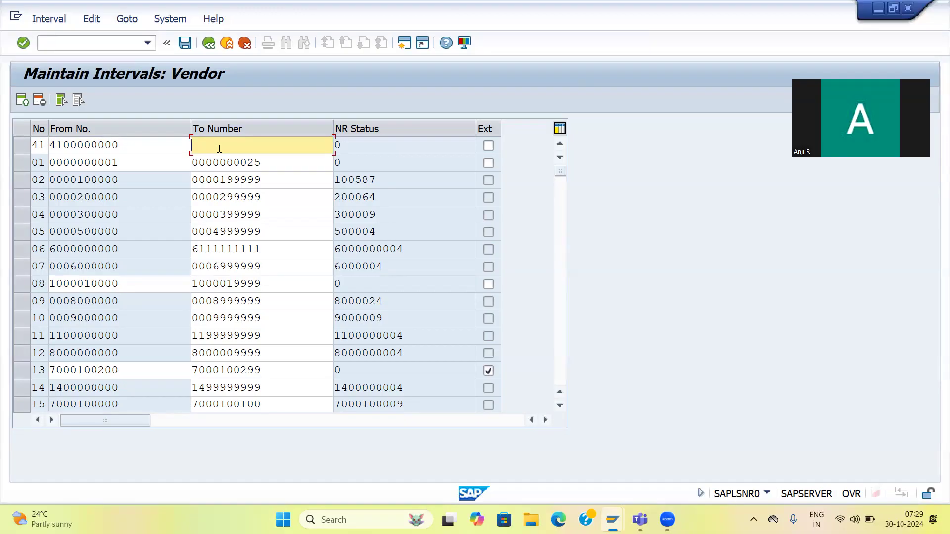
type("4199999999")
left_click(488, 146)
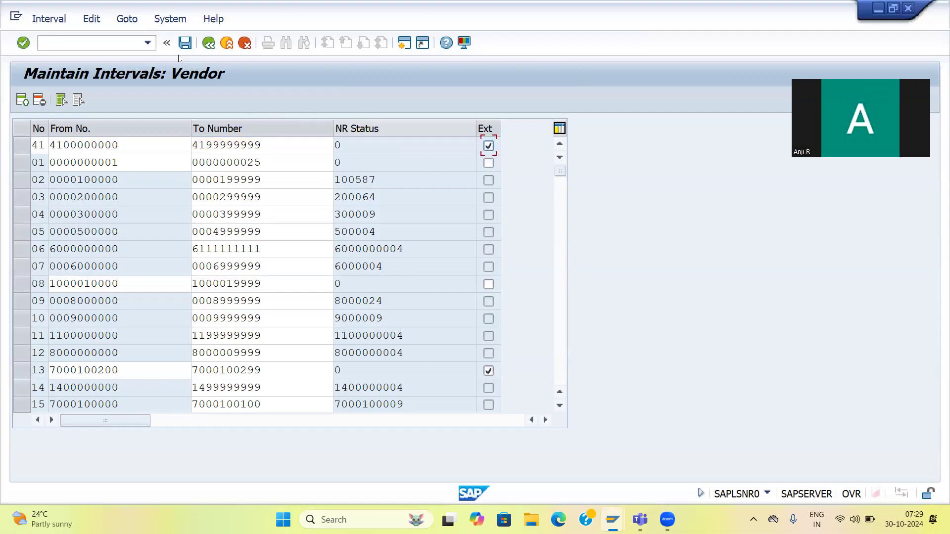
left_click(185, 43)
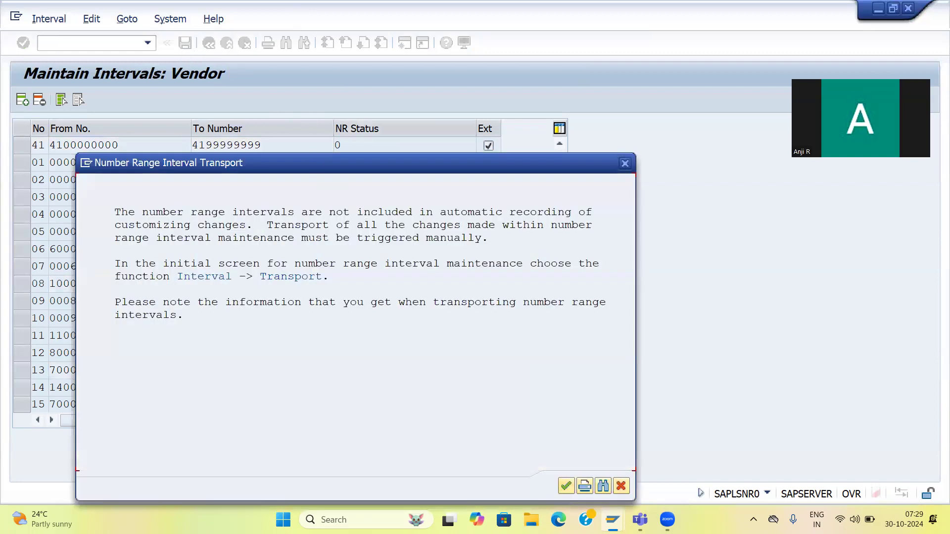
left_click(566, 486)
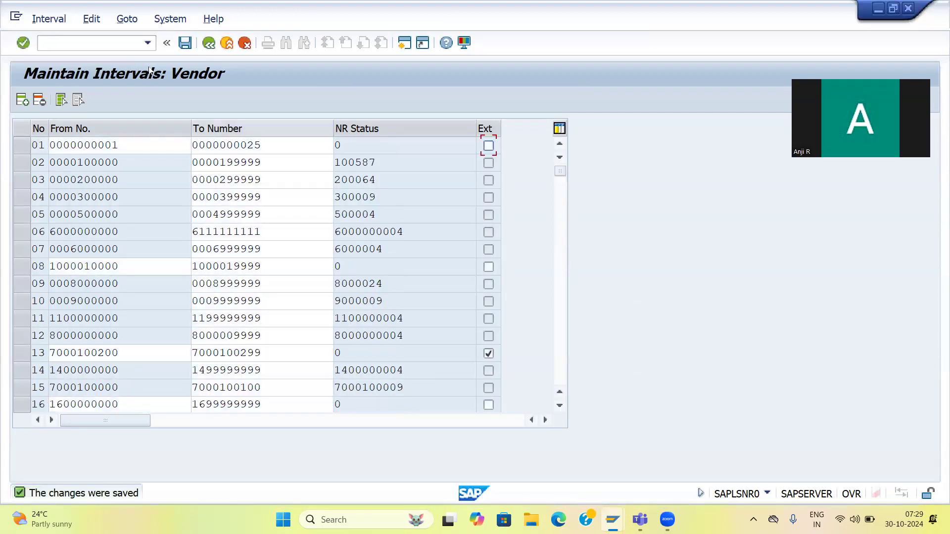
Open the assignment of number ranges to vendor account groups with transaction OBAS
left_click(97, 42)
type("/")
type("O")
type("BAR")
key("Return")
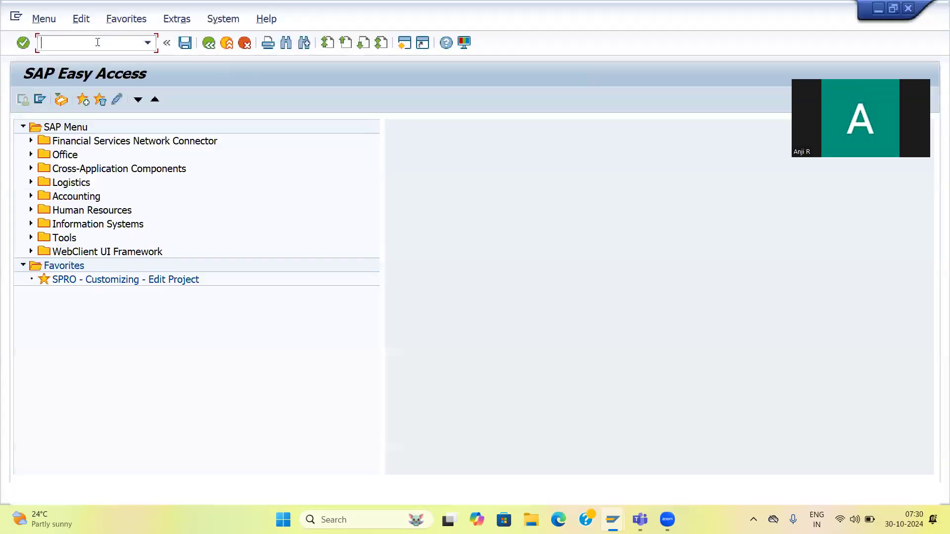
type("/")
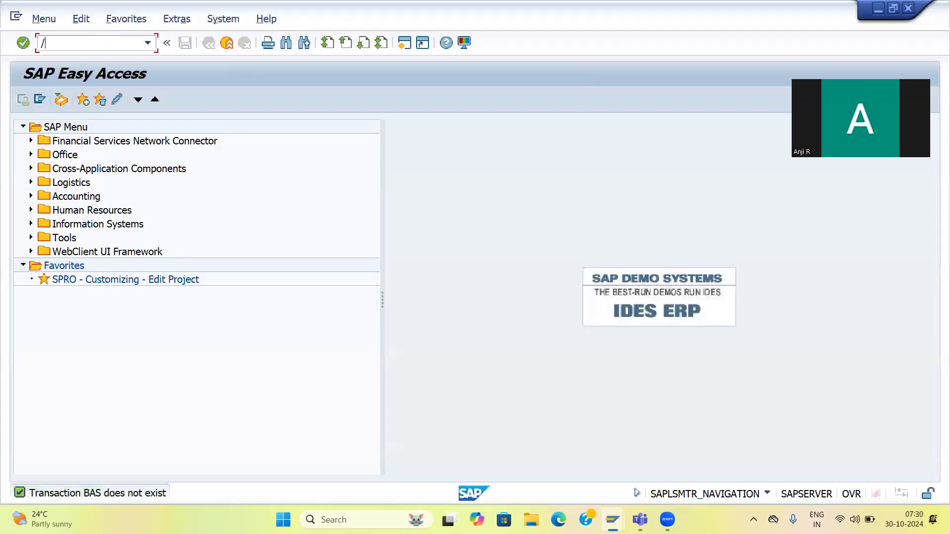
type("NOBAS")
key("Return")
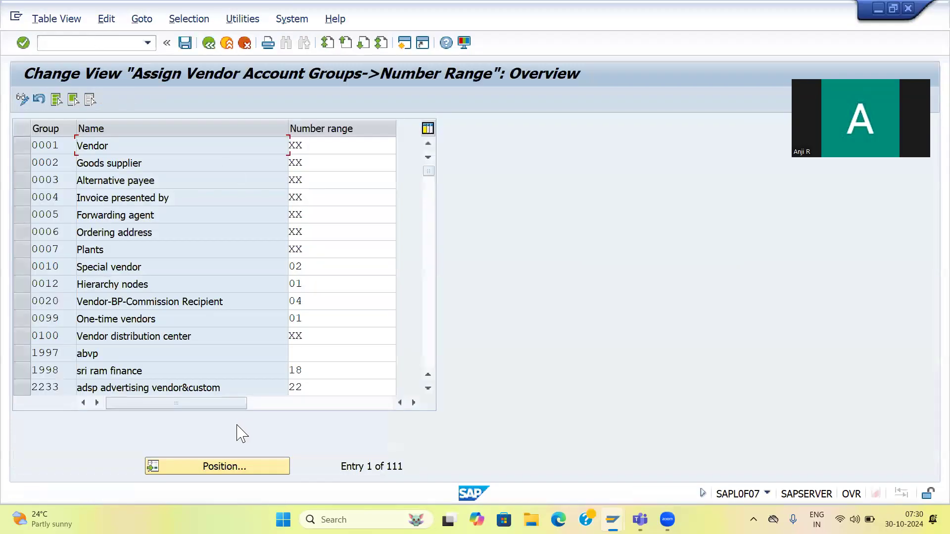
Position the account group list on group SADT
left_click(212, 467)
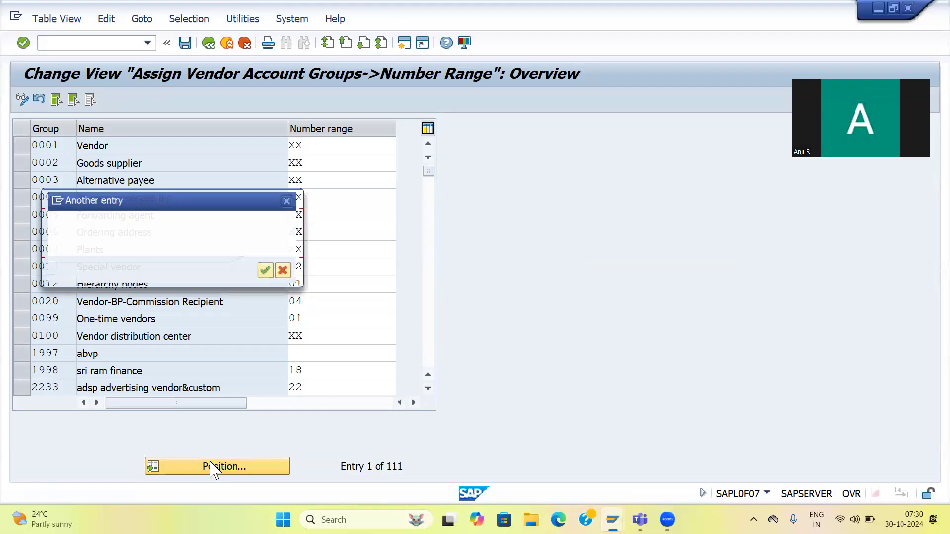
key("Down")
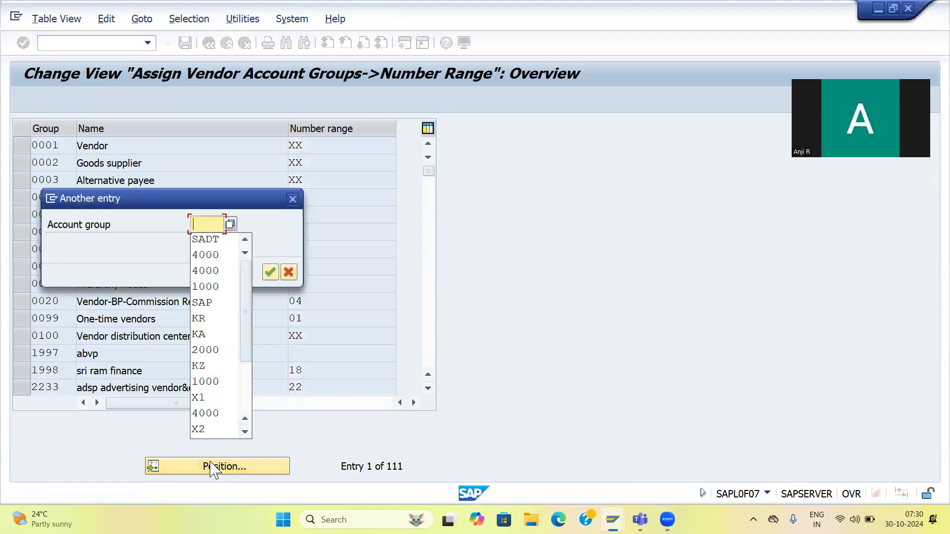
key("Down")
key("Return")
key("Return")
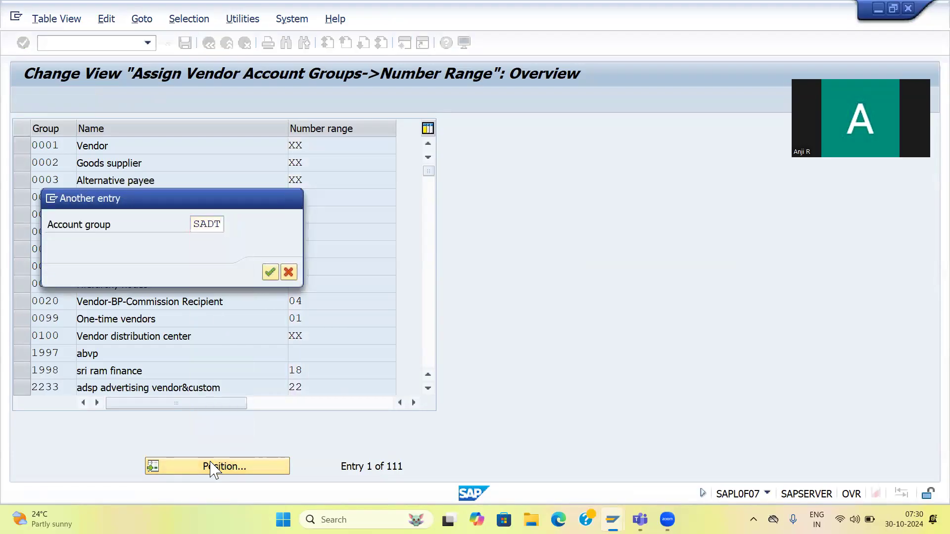
Assign number range 41 to account group SADT and save it under customizing request ER7K900714
left_click(323, 149)
key("BackSpace")
key("BackSpace")
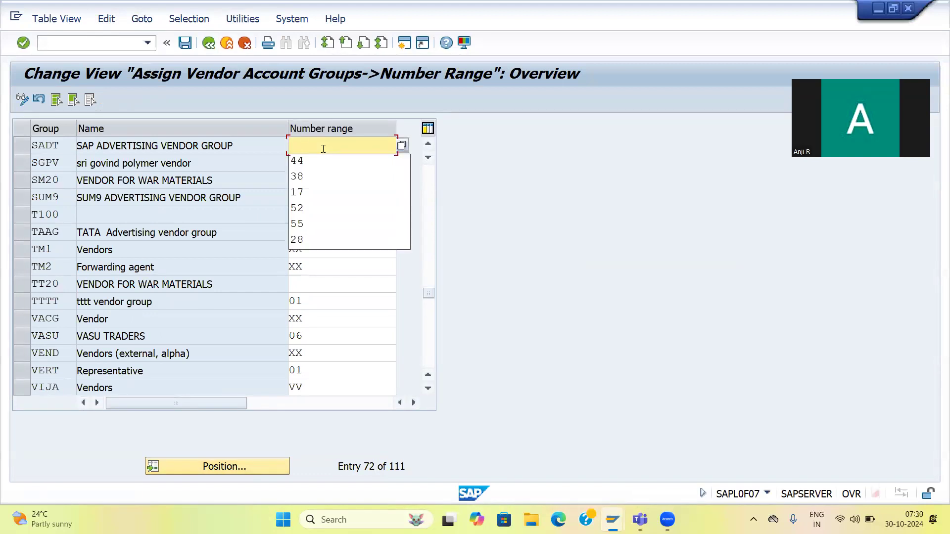
type("41")
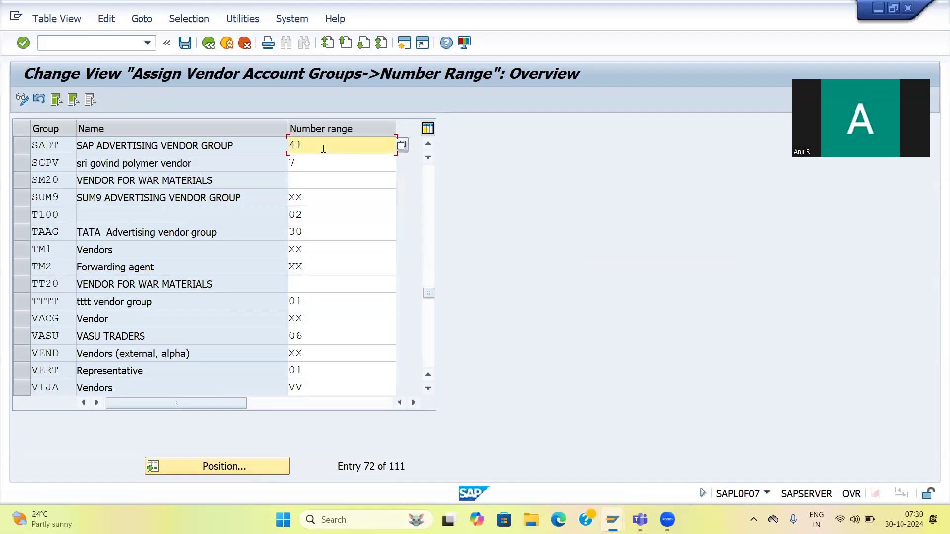
left_click(185, 44)
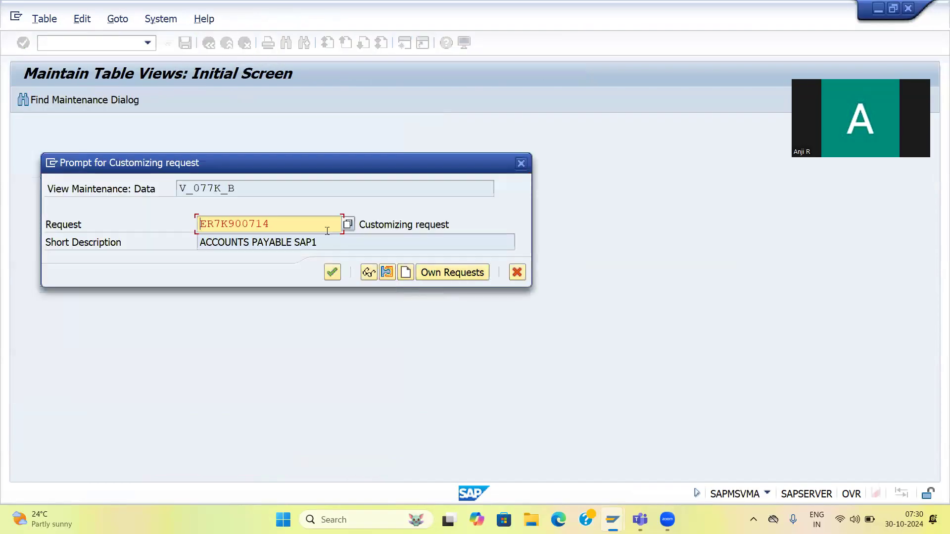
left_click(333, 270)
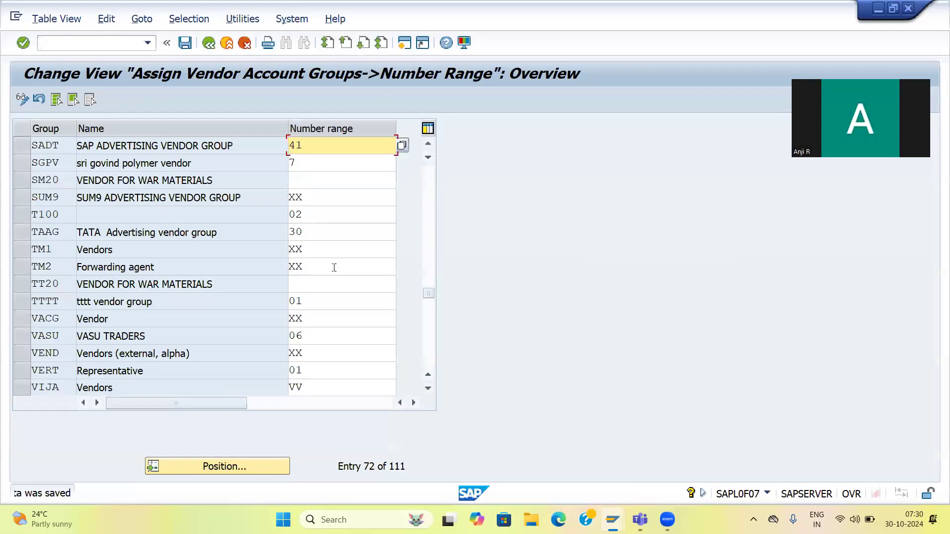
Open vendor creation with transaction FK01, enter the first vendor number of interval 41 and submit the initial data for group SADT
left_click(91, 41)
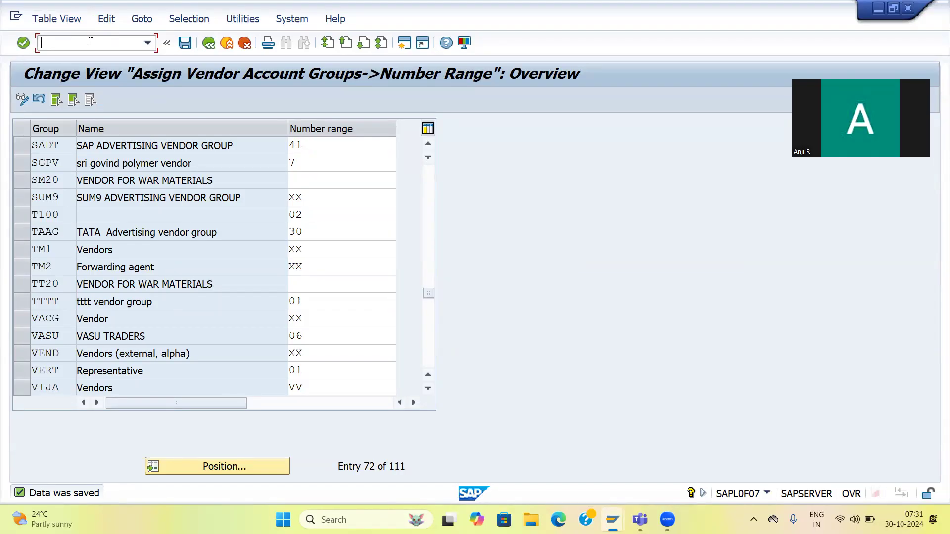
type("/NFK01")
key("Return")
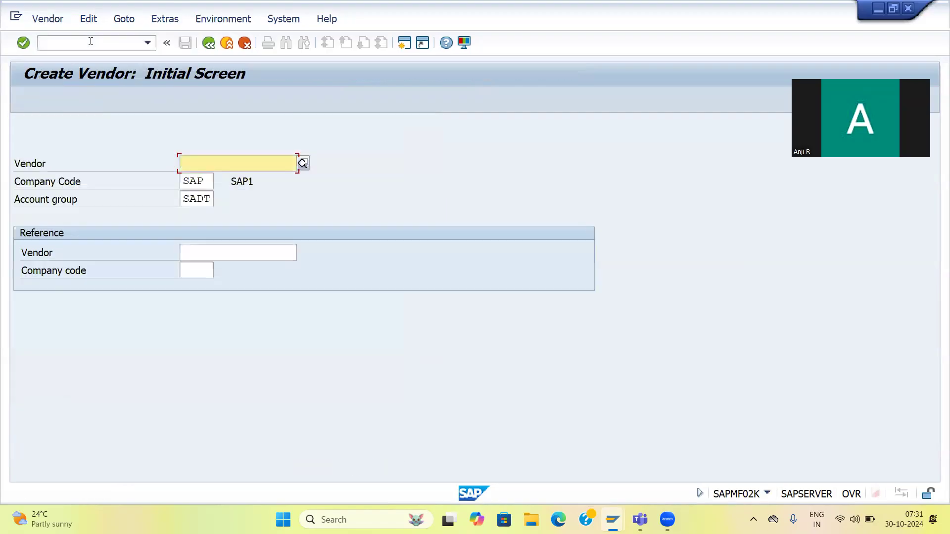
type("41")
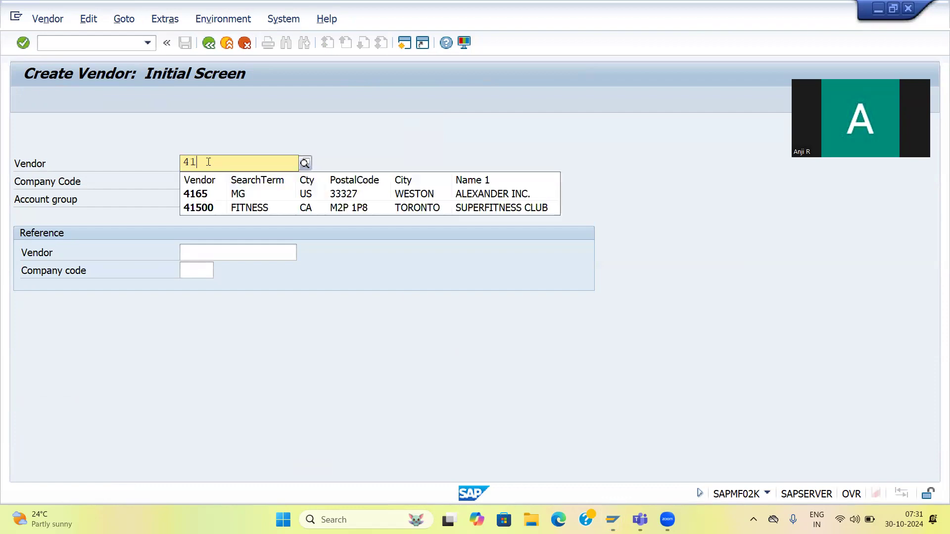
type("00")
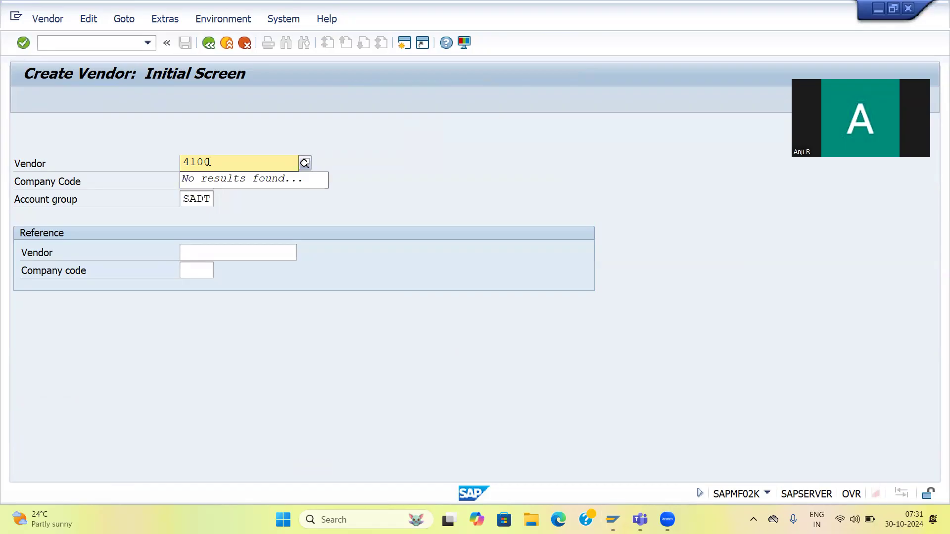
type("000000")
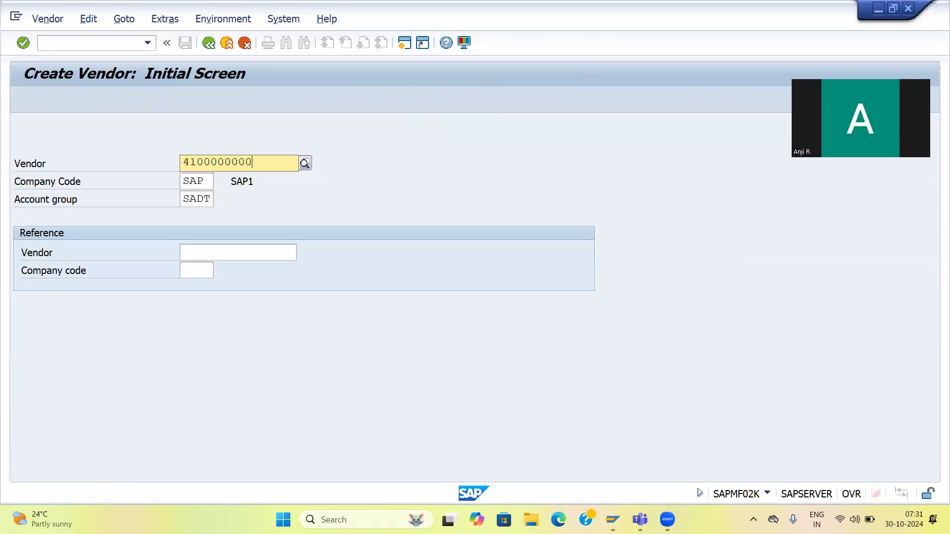
key("Return")
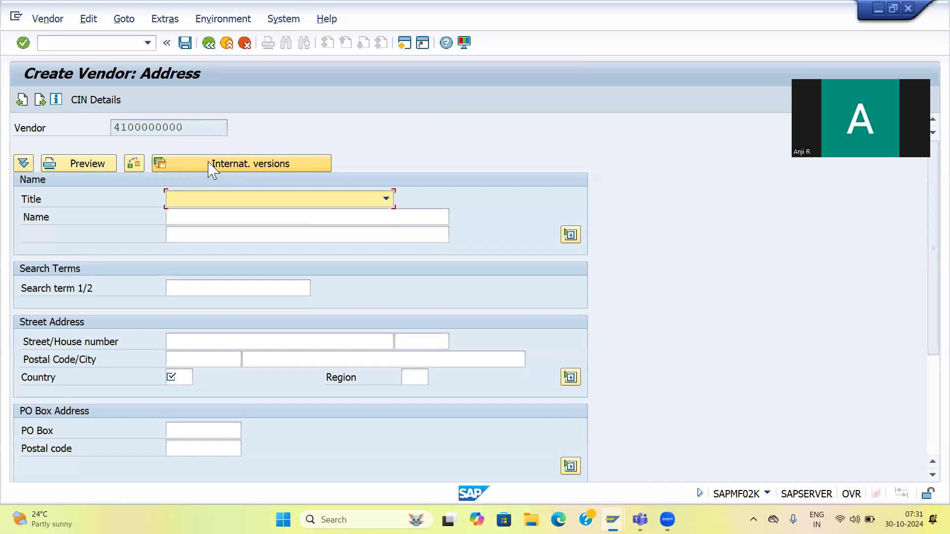
Leave the unsaved vendor address data and restart vendor creation with transaction FK01
left_click(102, 44)
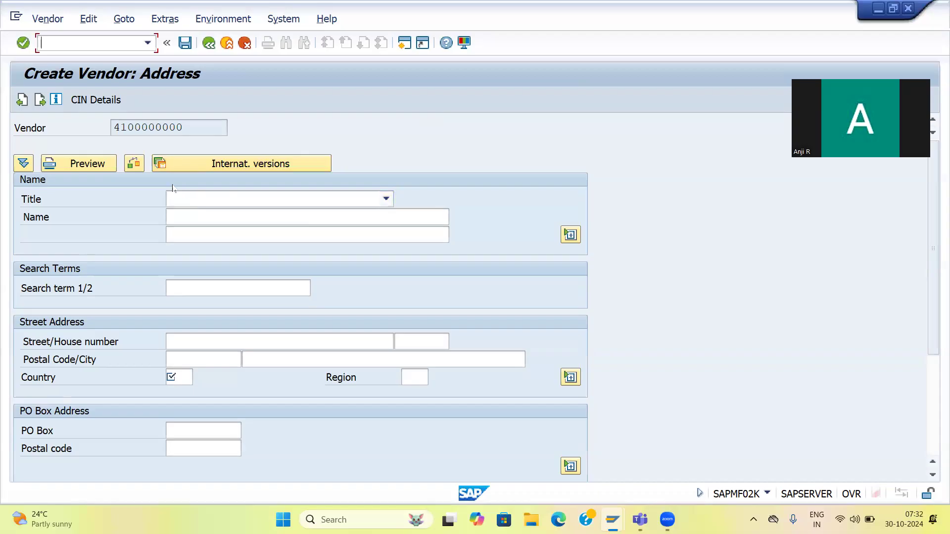
left_click(229, 203)
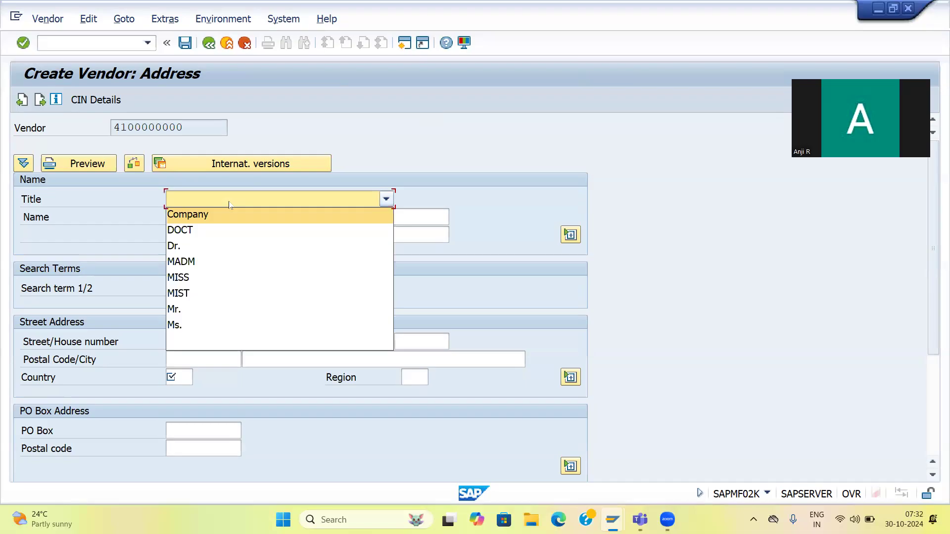
left_click(121, 44)
type("/NFK01")
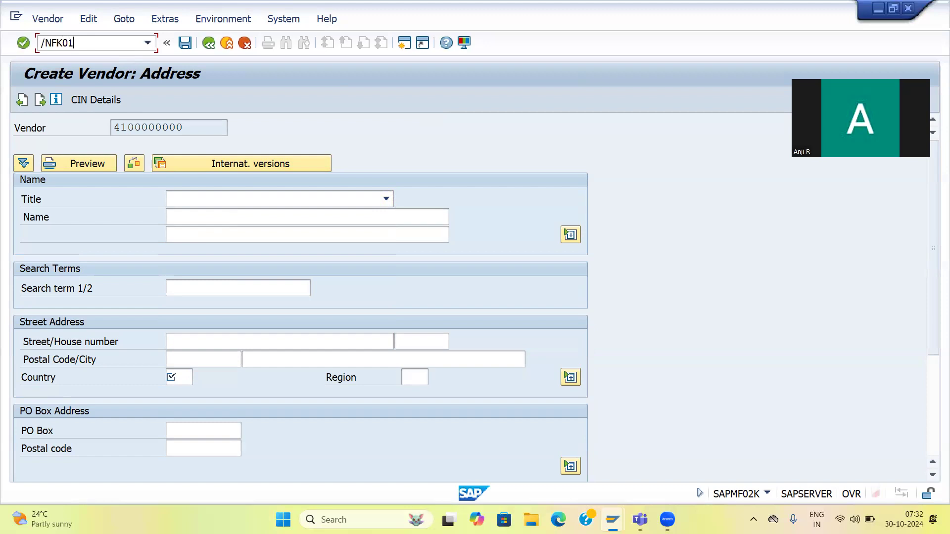
key("Return")
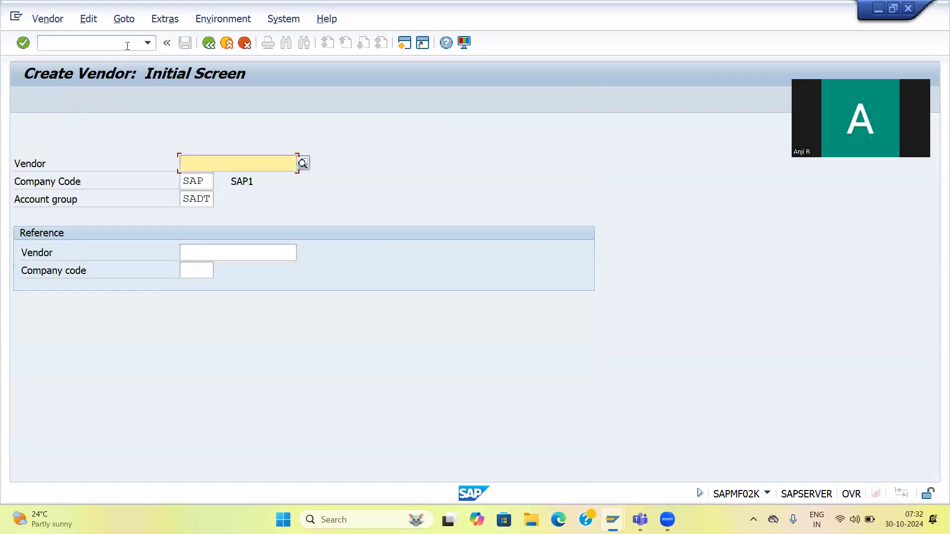
Enter the vendor number from interval 41 and submit the initial data for company code SAP and account group SADT
key("BackSpace")
key("Down")
key("Return")
key("Return")
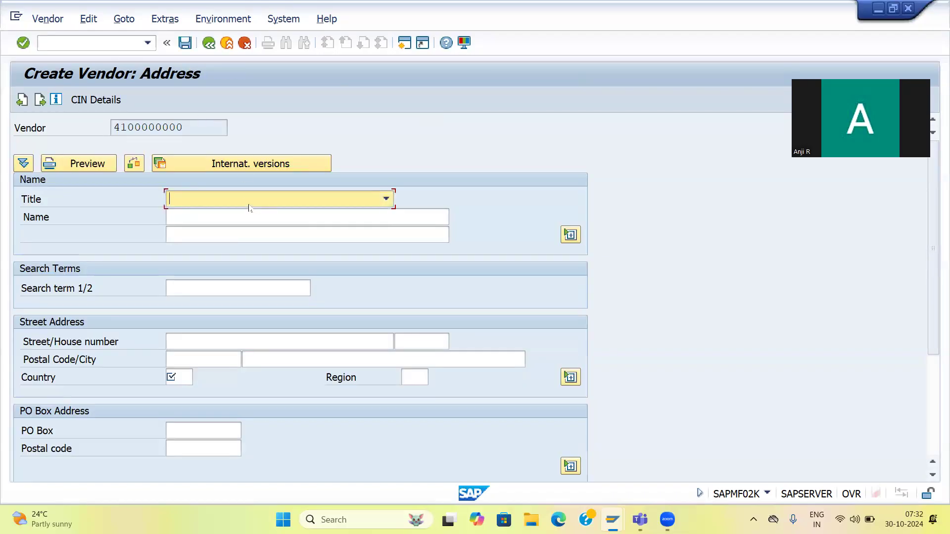
Set the vendor's title to Company and the name to PRISUM ADVERTISERS LTD
left_click(244, 202)
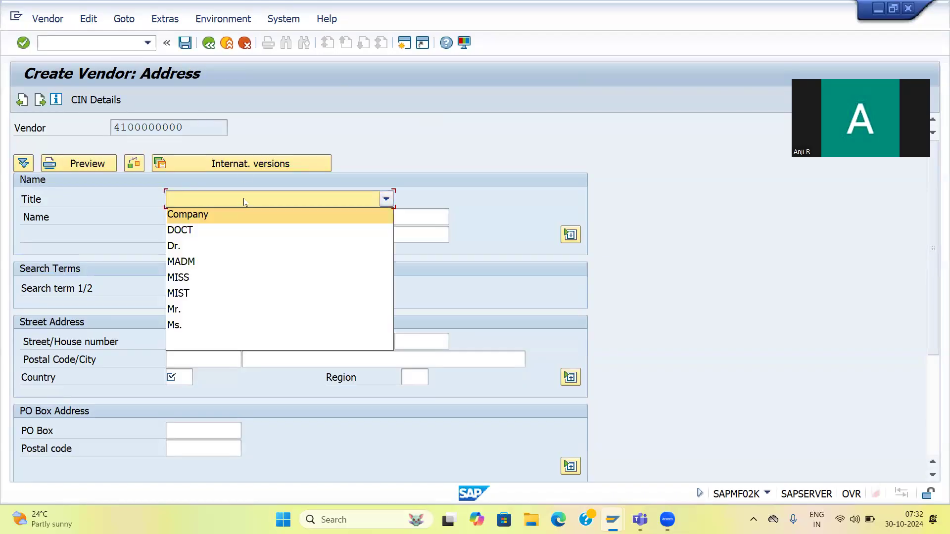
left_click(211, 215)
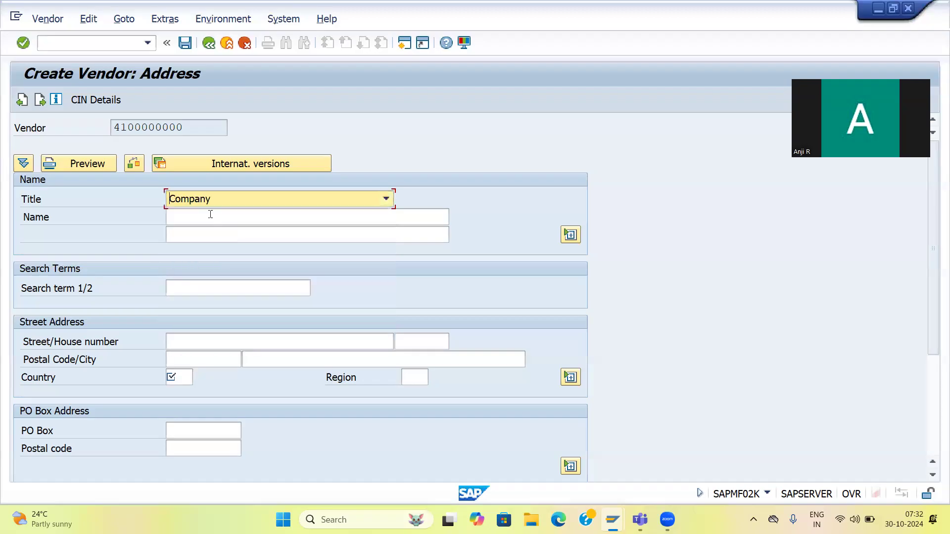
left_click(197, 216)
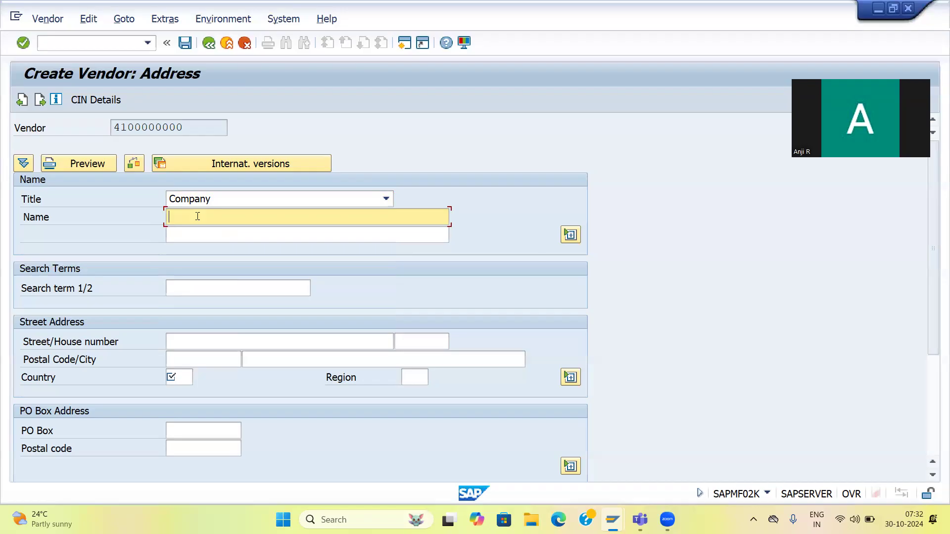
type("PRISUM ADVERTISERS LTD")
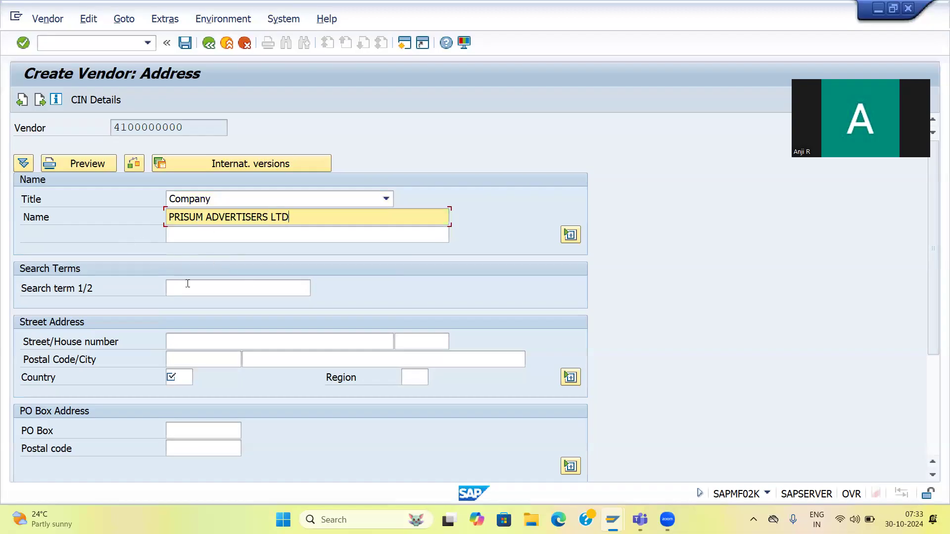
Set the vendor's search term to hyderabad
key("Tab")
key("Tab")
key("Tab")
key("Tab")
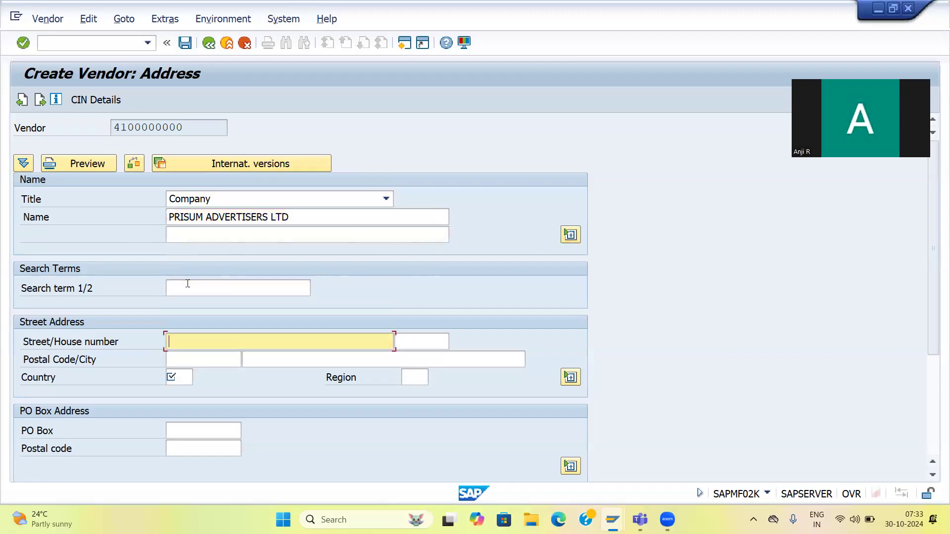
left_click(188, 283)
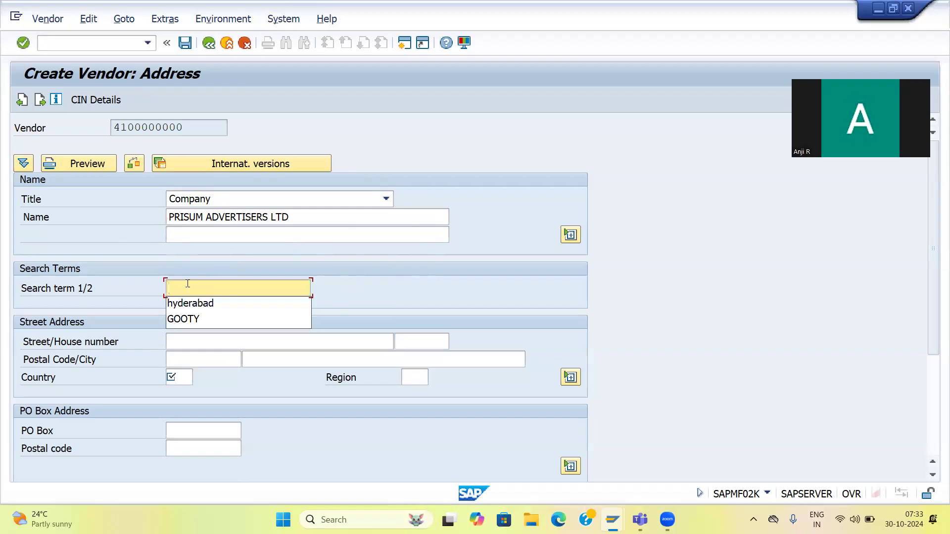
key("Down")
key("Tab")
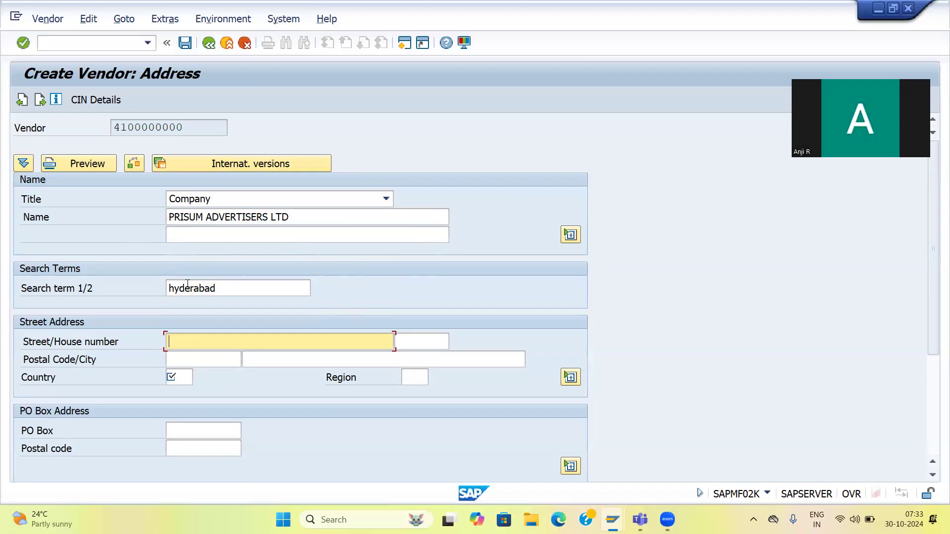
Fill in the vendor's street, house number and postal code in the street address
type("SAP STREET")
left_click(419, 342)
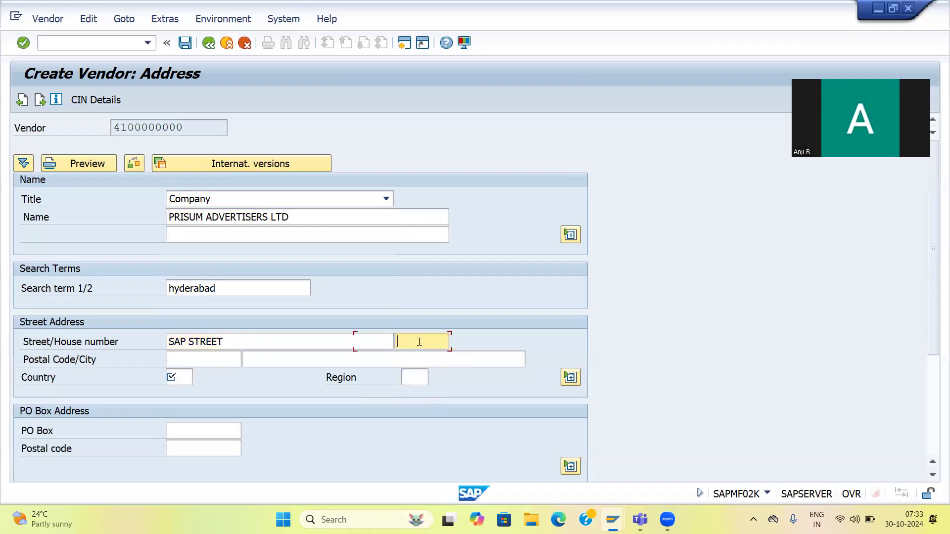
key("Down")
key("Return")
key("Tab")
key("Down")
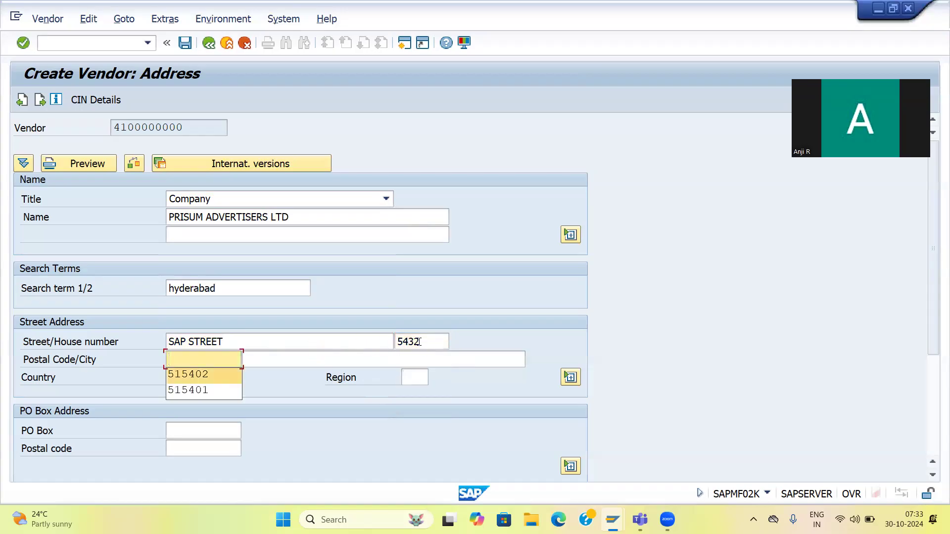
key("Return")
key("Tab")
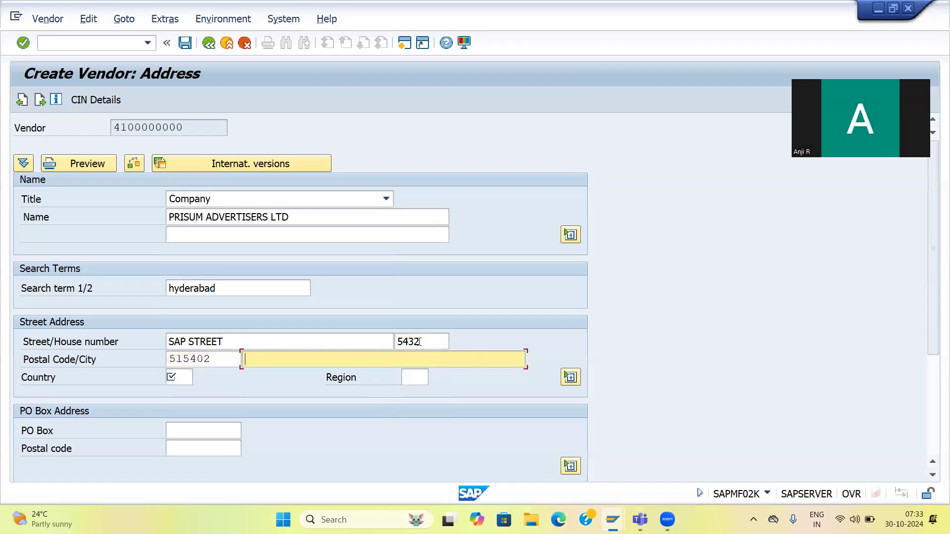
Fill in the city and set the country to IN in the vendor's street address
key("Down")
key("Return")
key("Tab")
key("Down")
key("Return")
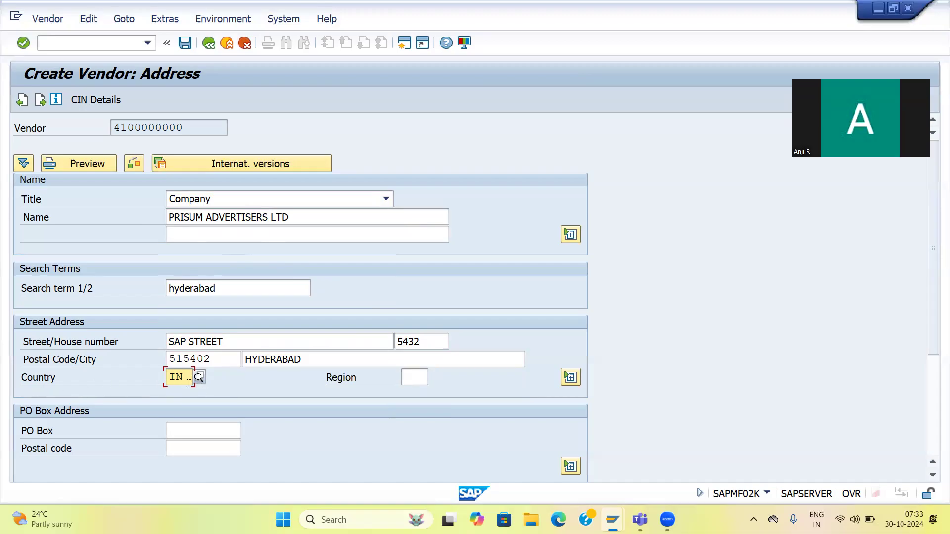
Choose region TS from the list of Indian regions for the vendor's street address
left_click(407, 377)
left_click(433, 378)
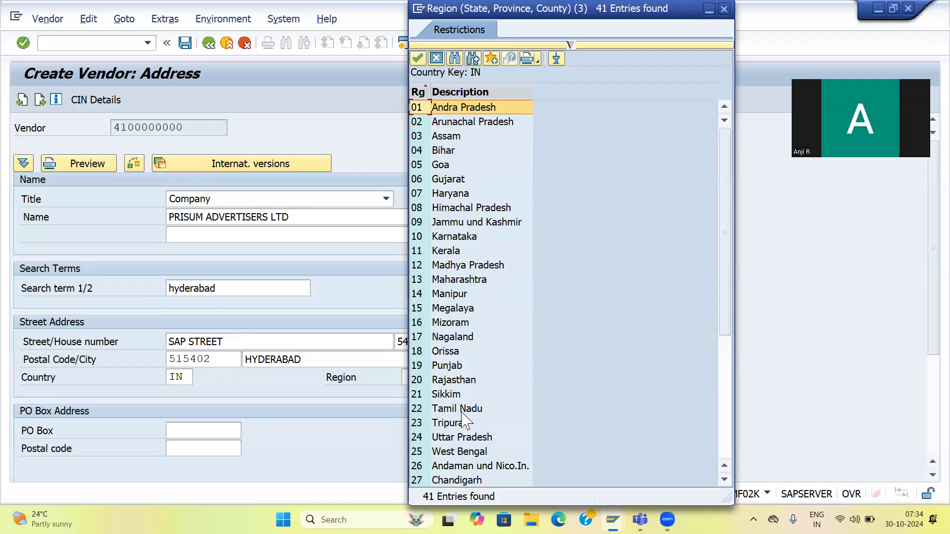
scroll(465, 421, "down", 3)
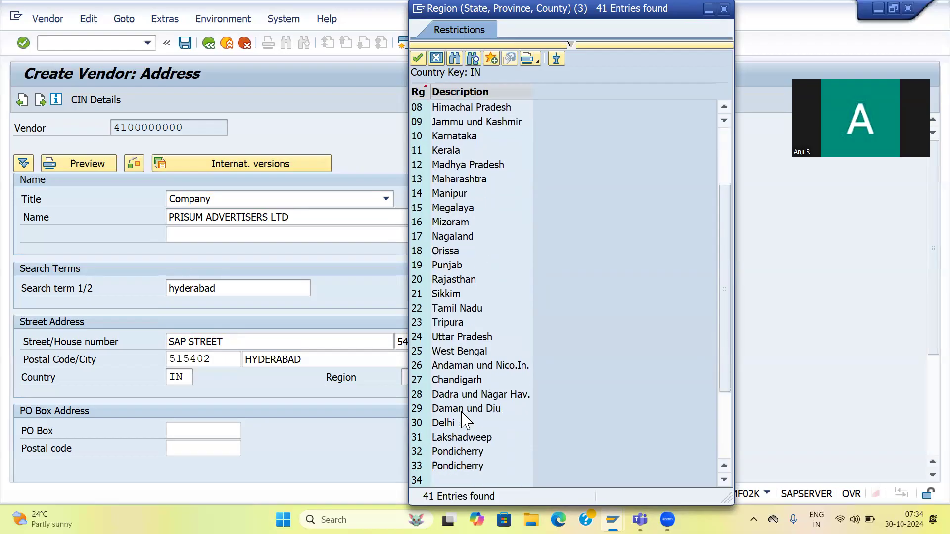
scroll(465, 422, "down", 1)
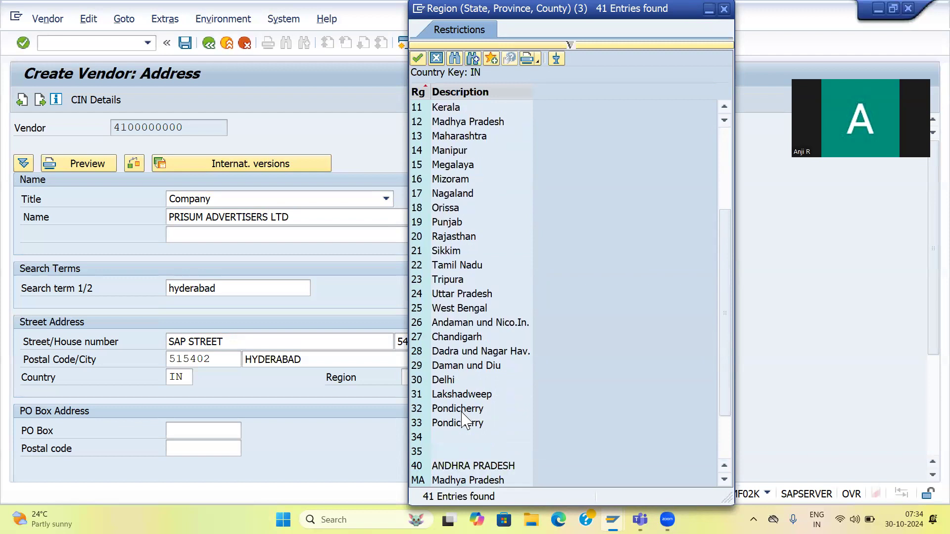
scroll(461, 412, "down", 2)
left_click(446, 467)
double_click(446, 468)
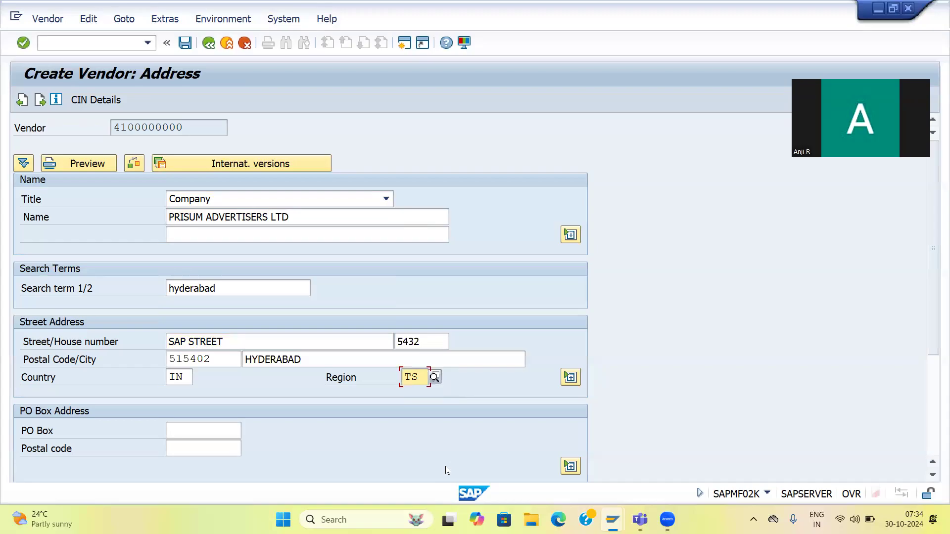
Fill in the PO box number and its postal code and submit the vendor's address data
left_click(185, 424)
key("space")
key("Down")
key("Return")
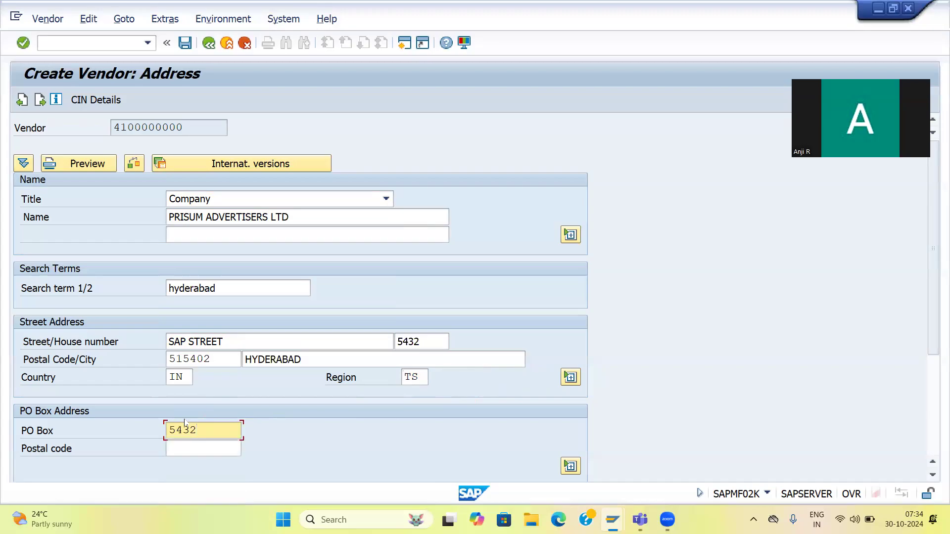
key("Tab")
type("\\")
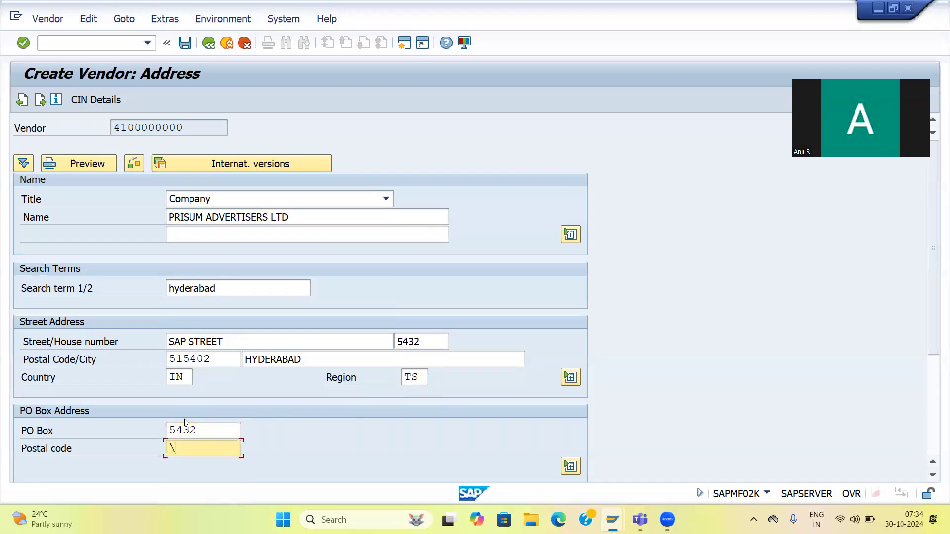
key("BackSpace")
key("Down")
key("Return")
key("Return")
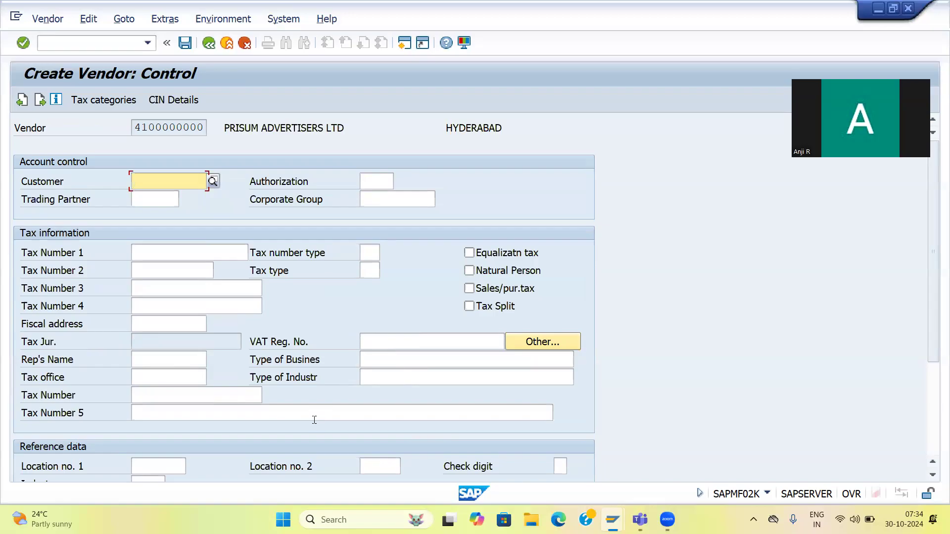
Continue past the control, payment transactions and contact persons data without entries to the vendor's accounting information
key("Return")
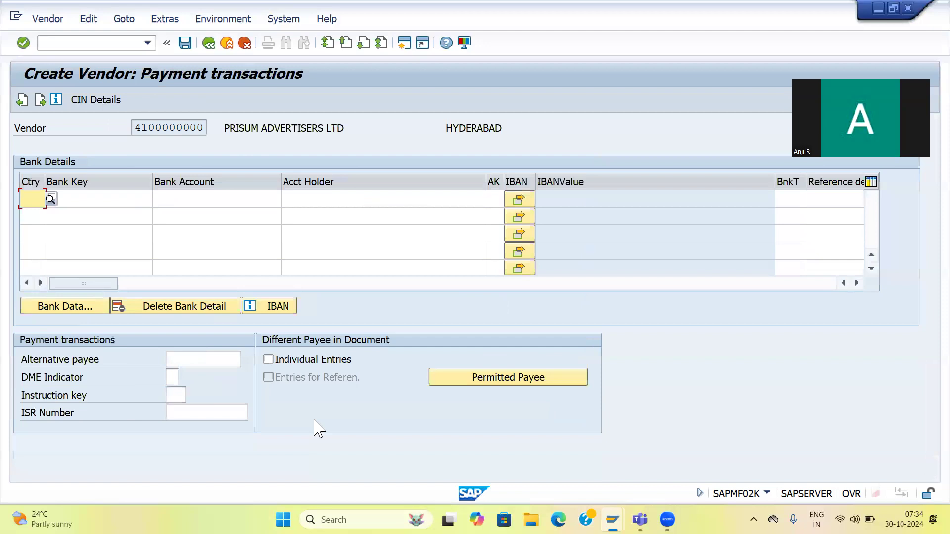
key("Return")
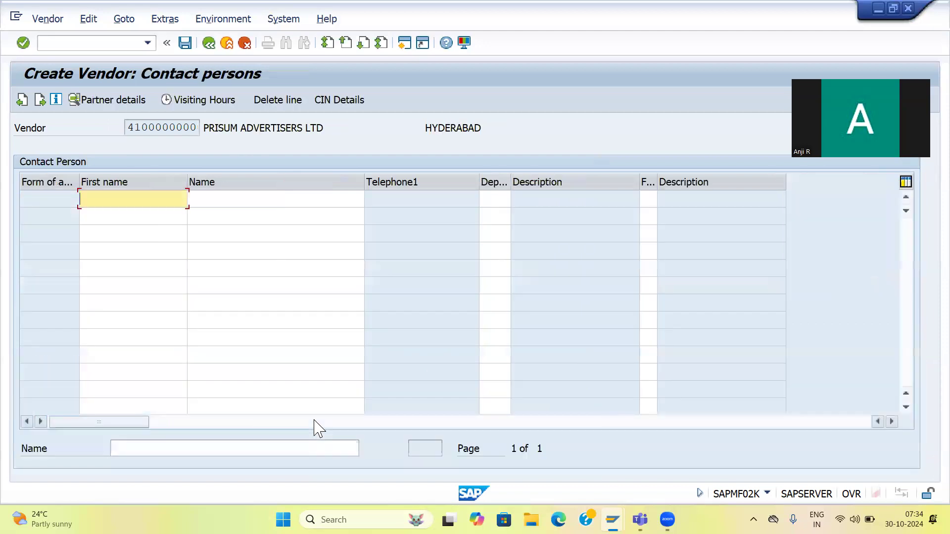
key("Return")
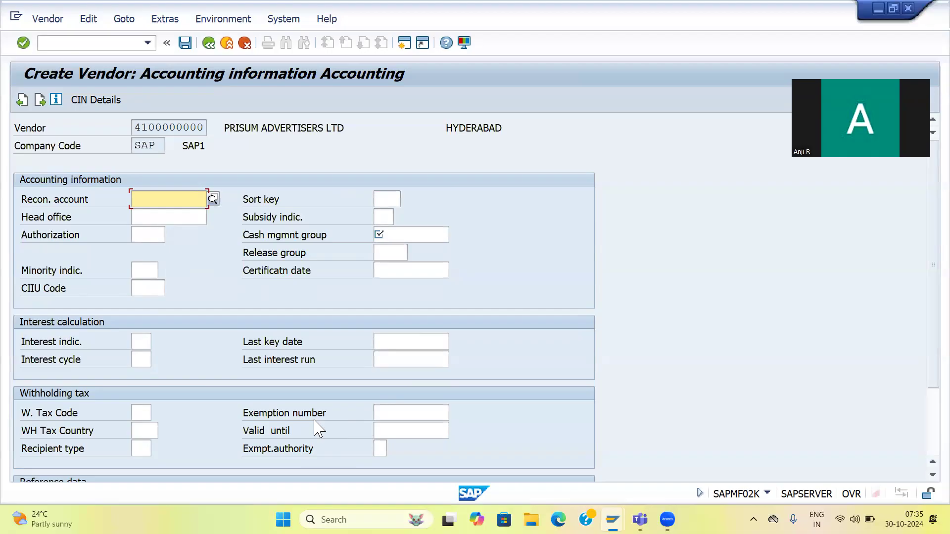
Set the vendor's reconciliation account to 100005 (SUNDRY CREDITORS AC) and the sort key to 012 (Vendor number)
type("1000")
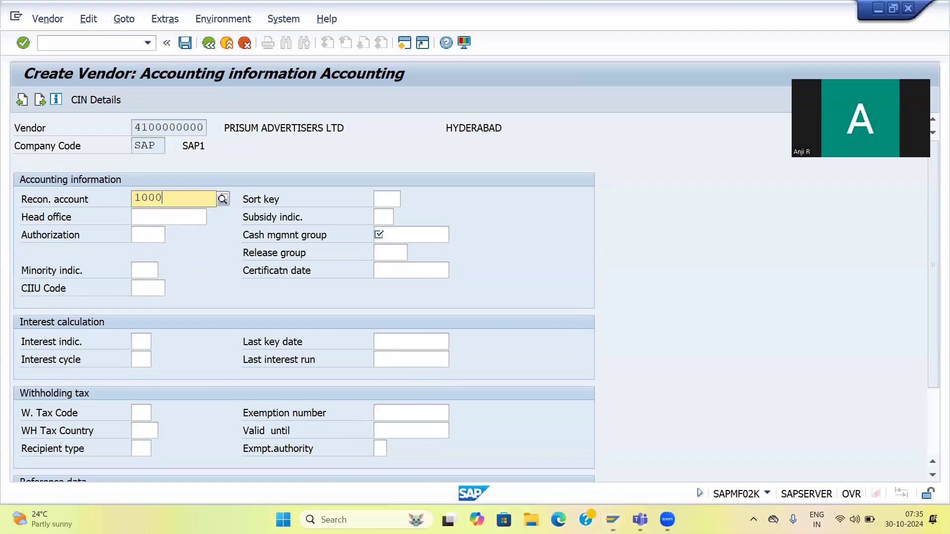
type("05")
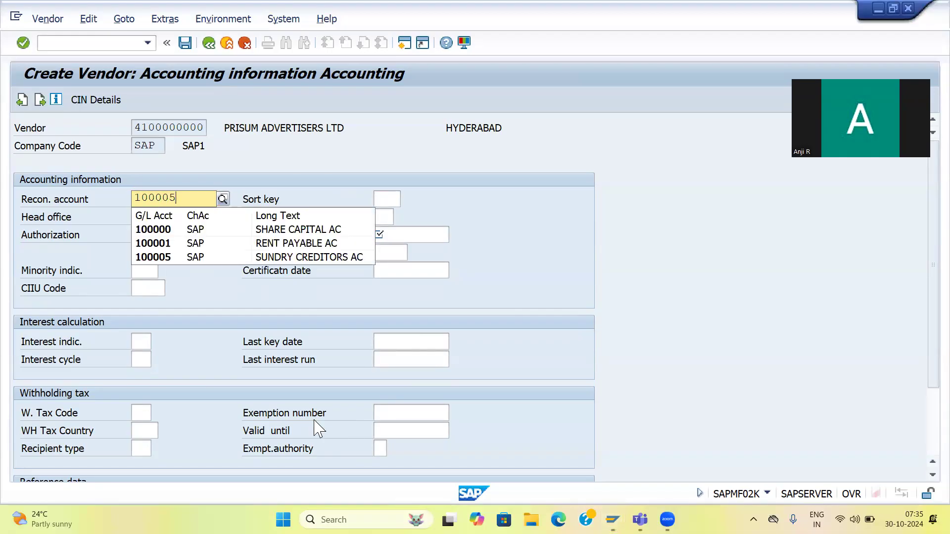
key("Down")
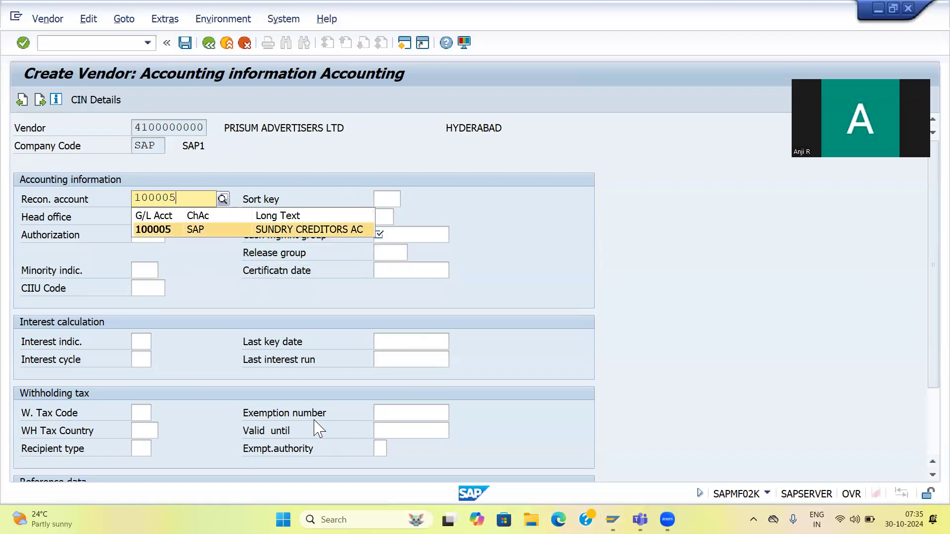
key("Return")
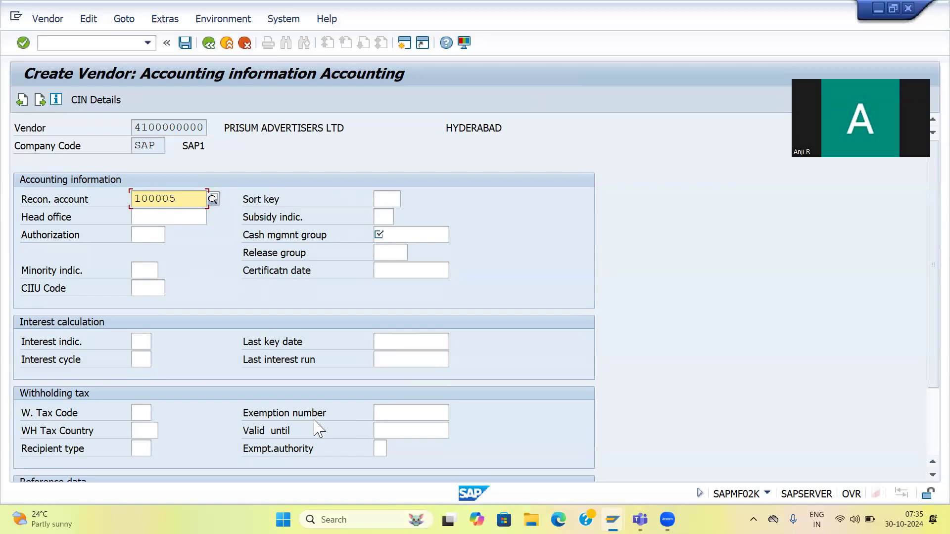
key("Tab")
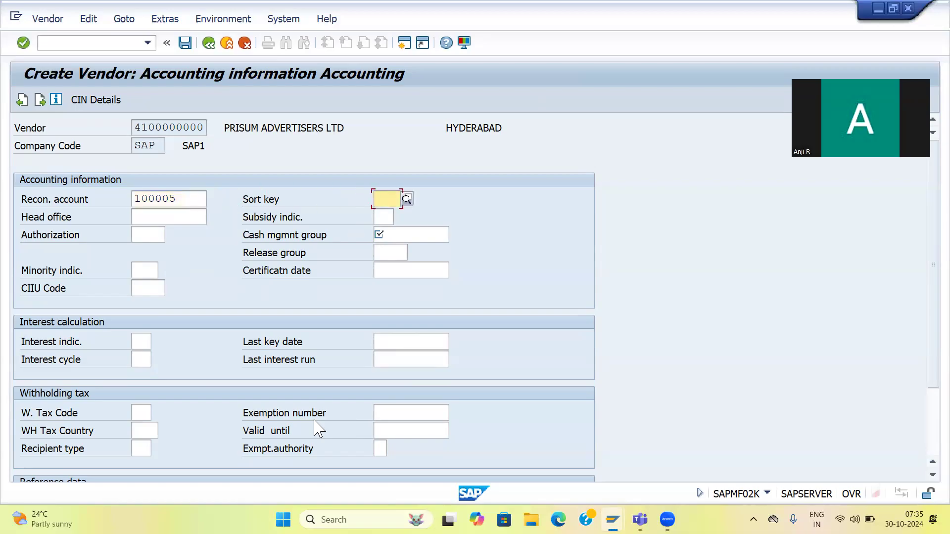
type("012")
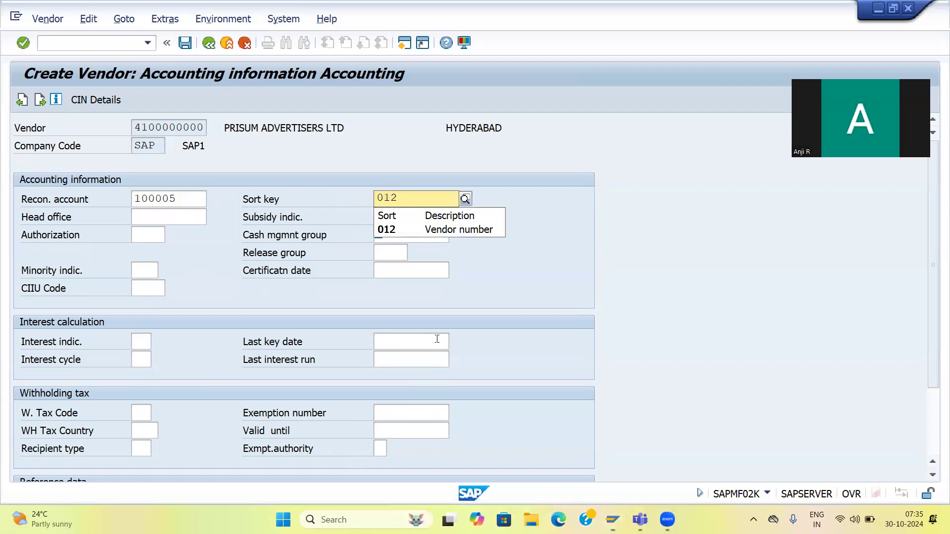
left_click(398, 231)
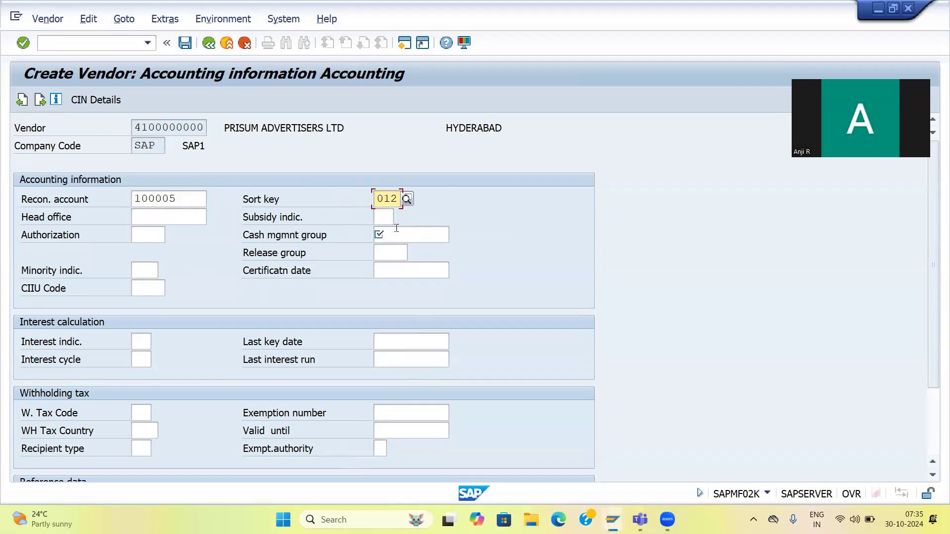
Enter A1 as the vendor's cash management group
left_click(206, 211)
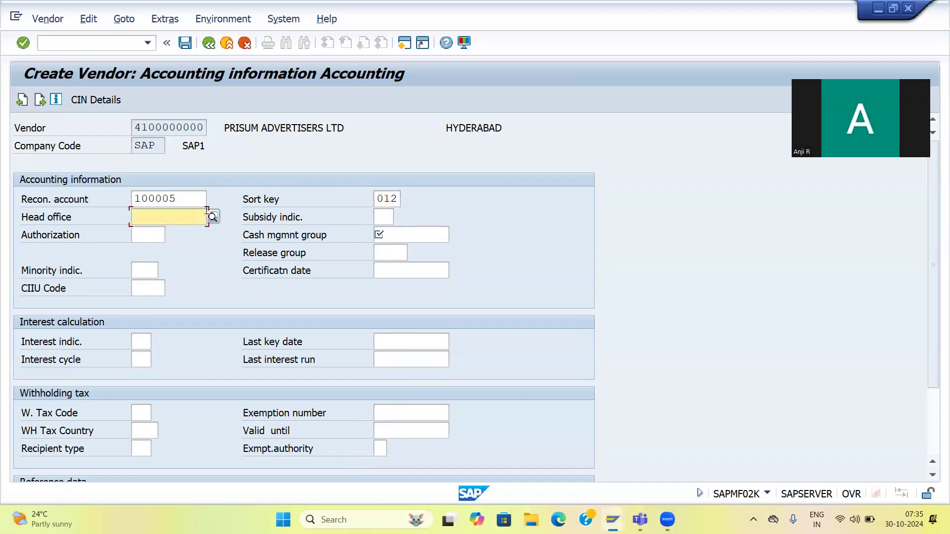
key("Tab")
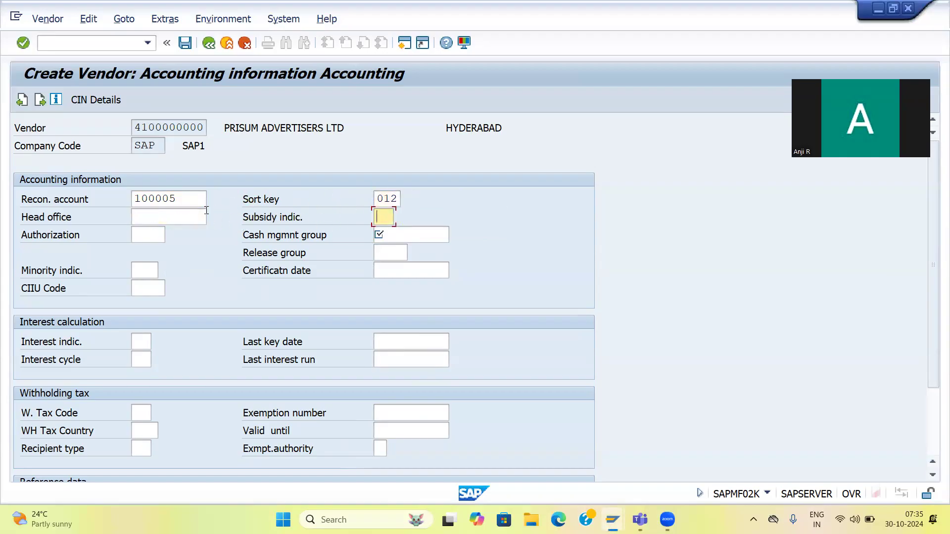
key("Tab")
key("Tab")
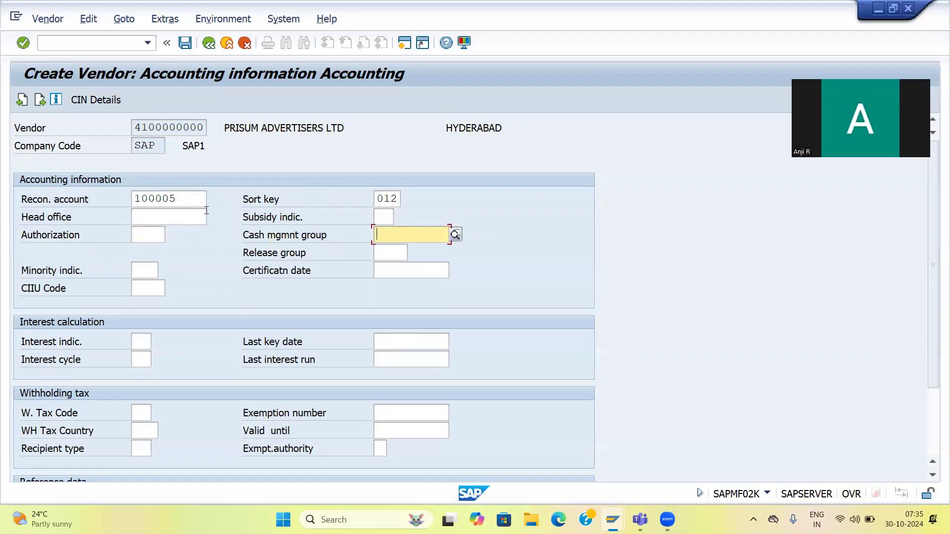
key("Tab")
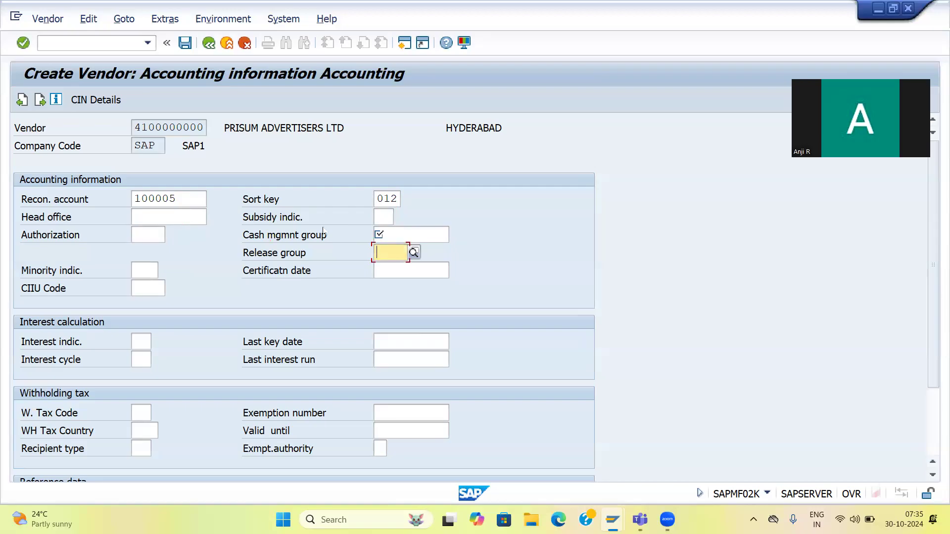
left_click(396, 234)
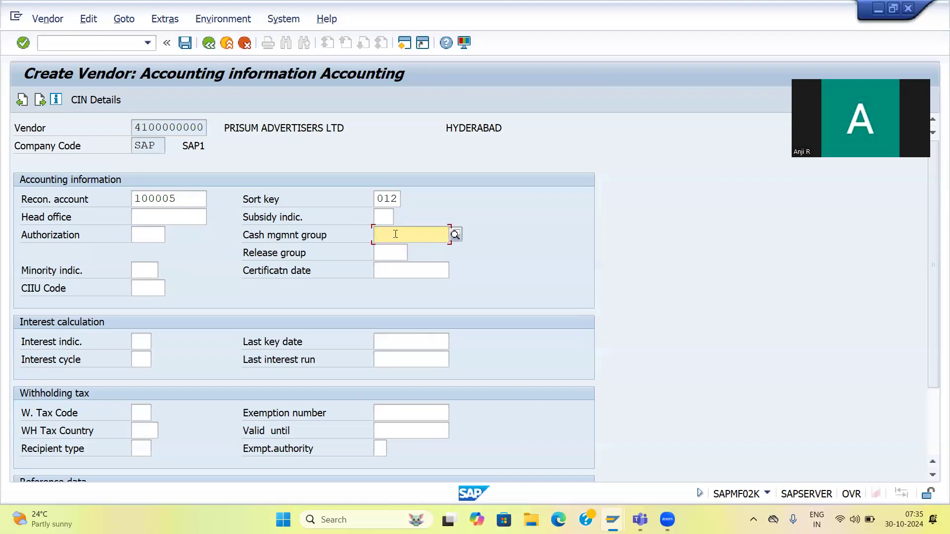
type("A1")
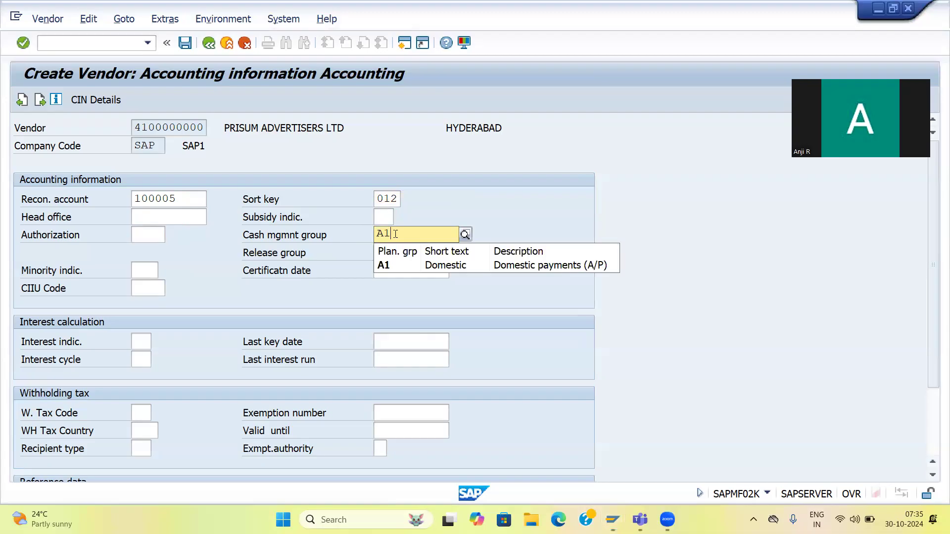
Confirm A1 (Domestic) as the cash management group and save the new vendor
left_click(432, 267)
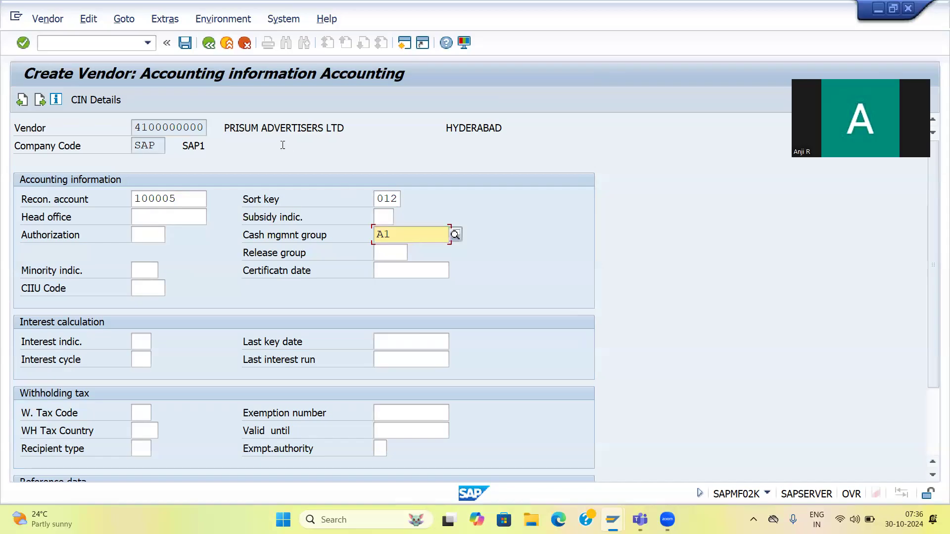
left_click(184, 43)
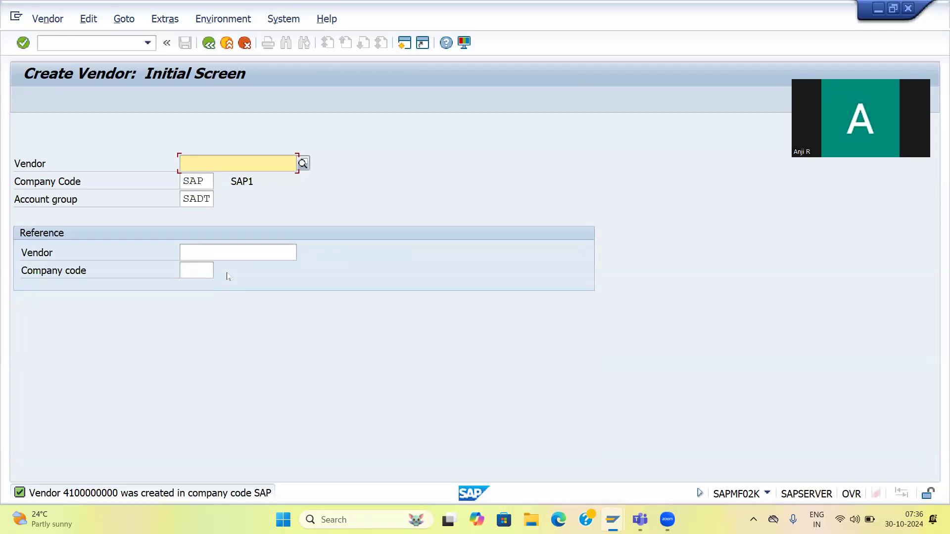
Open vendor invoice entry (FB60) and switch its company code to SAP
left_click(77, 43)
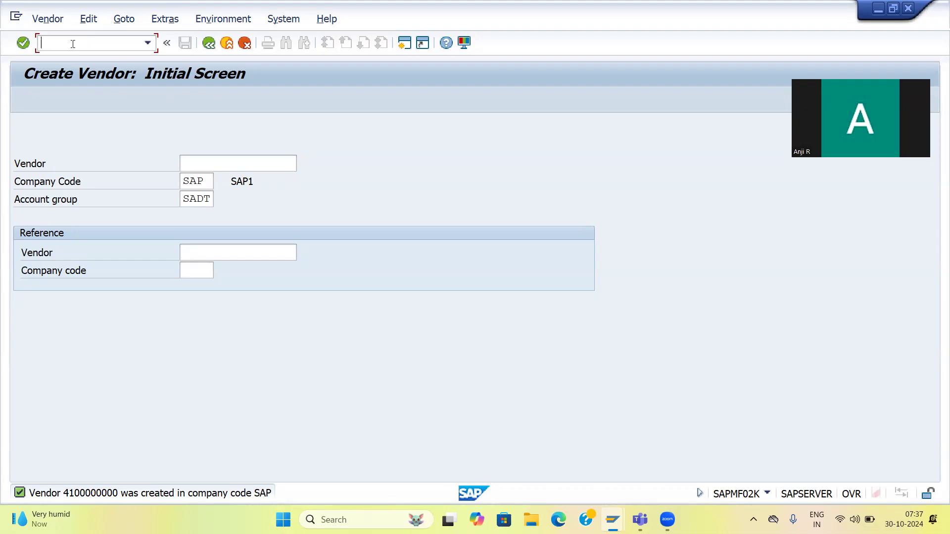
type("/NFB60")
key("Return")
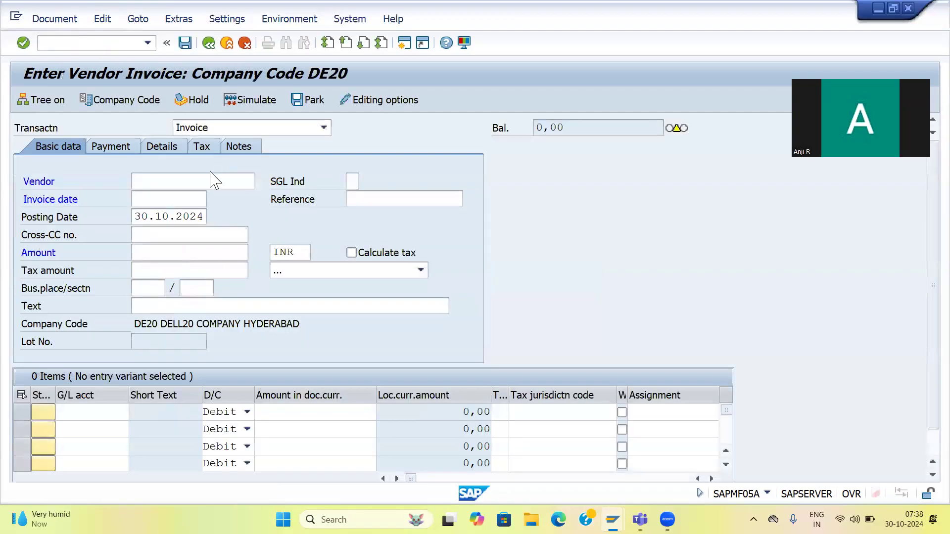
left_click(171, 181)
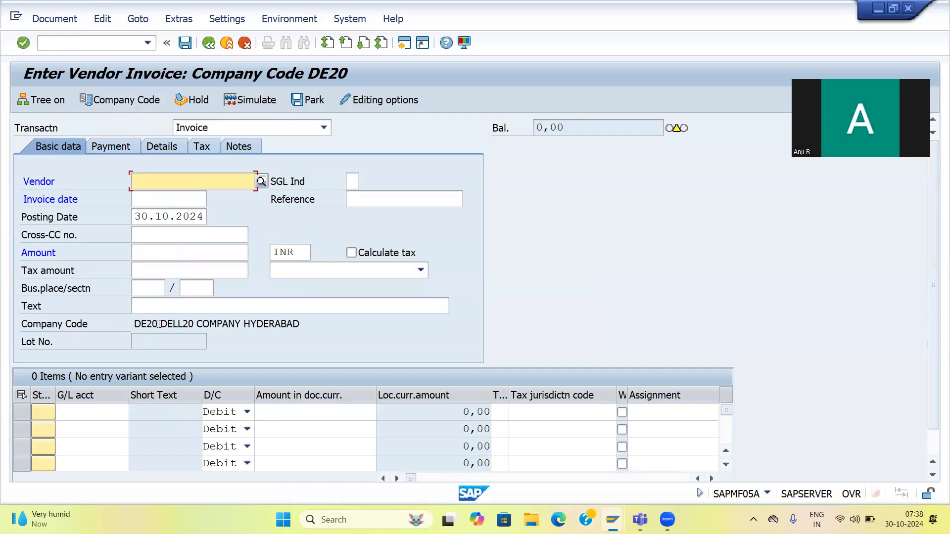
left_click(115, 103)
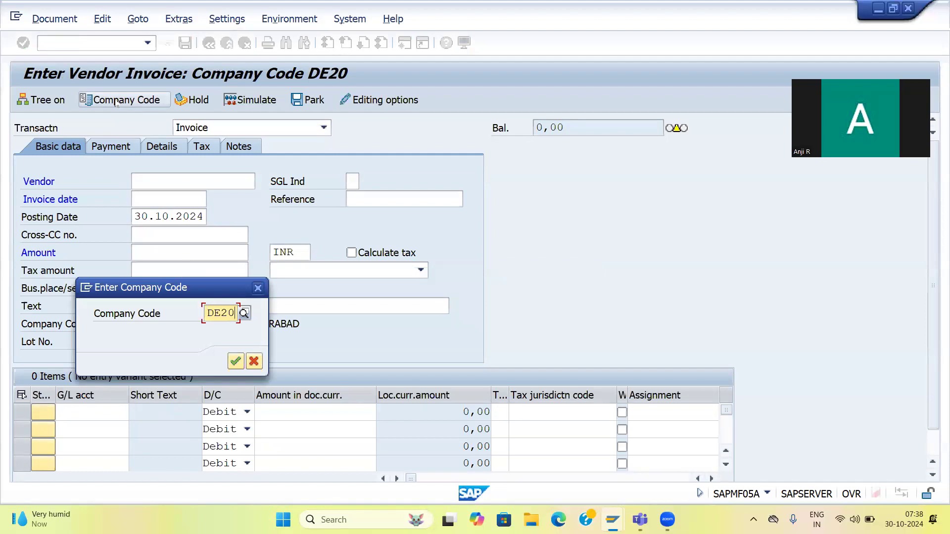
key("BackSpace")
key("BackSpace")
key("BackSpace")
key("BackSpace")
type("SAP")
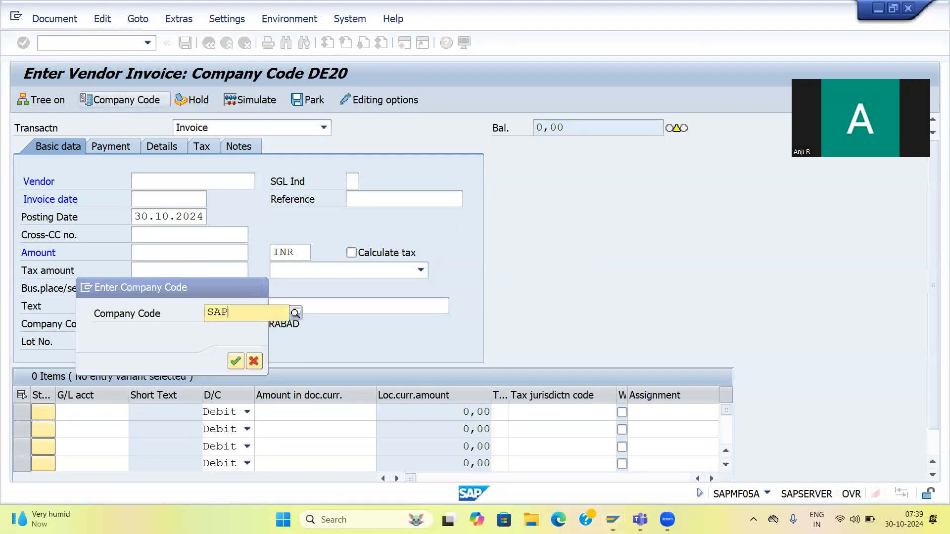
key("Return")
key("Return")
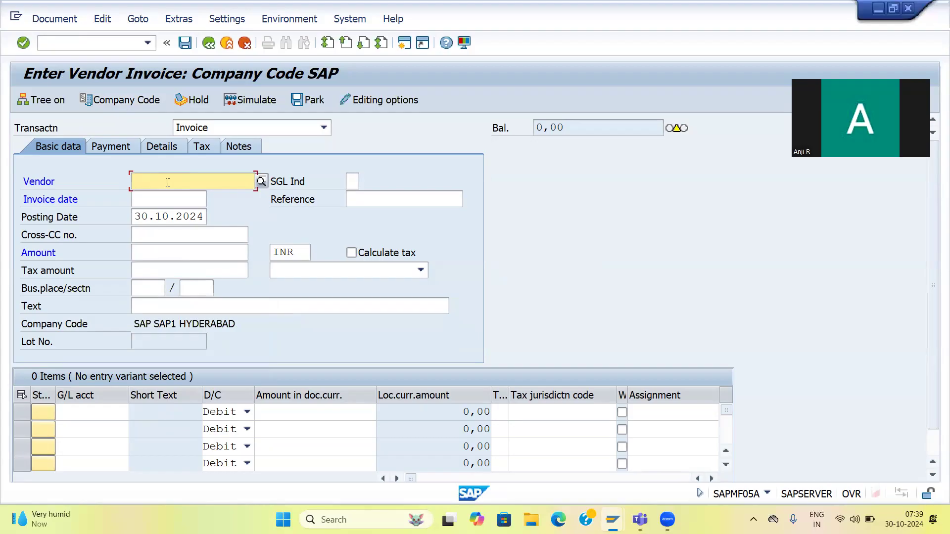
Enter the vendor number of PRISUM ADVERTISERS LTD as the invoice's vendor
type("41")
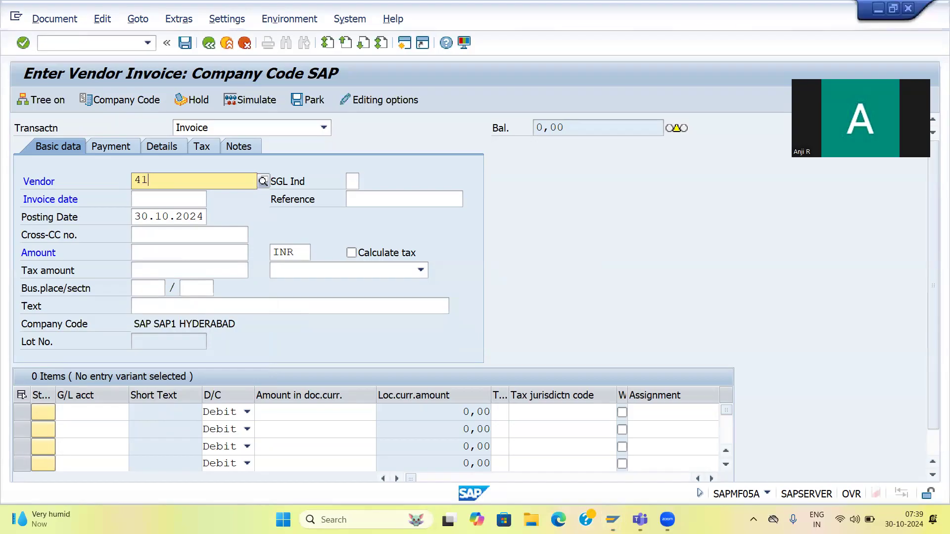
type("000")
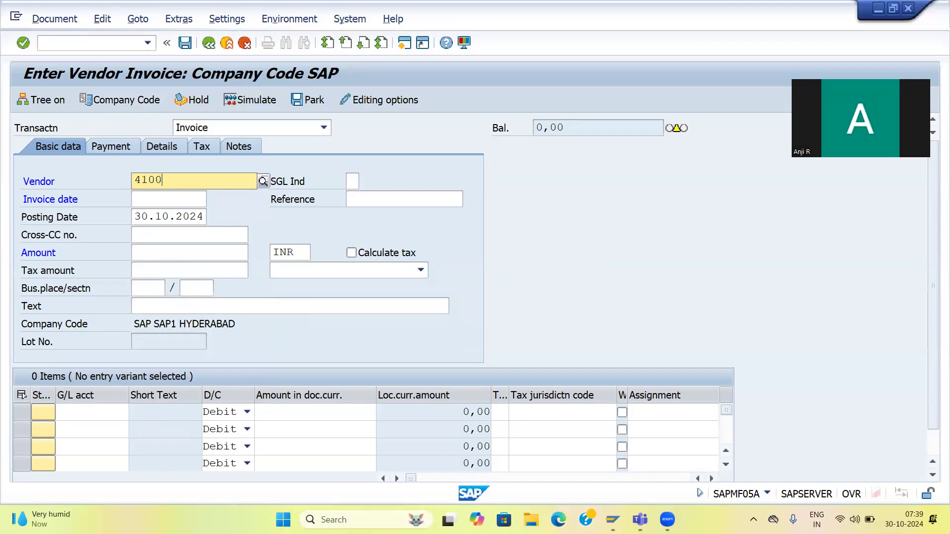
type("00000")
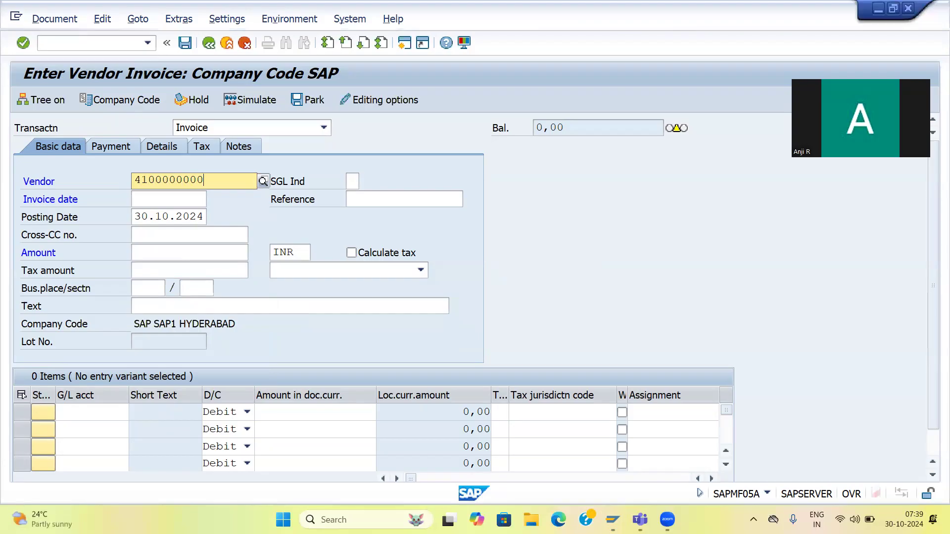
key("Return")
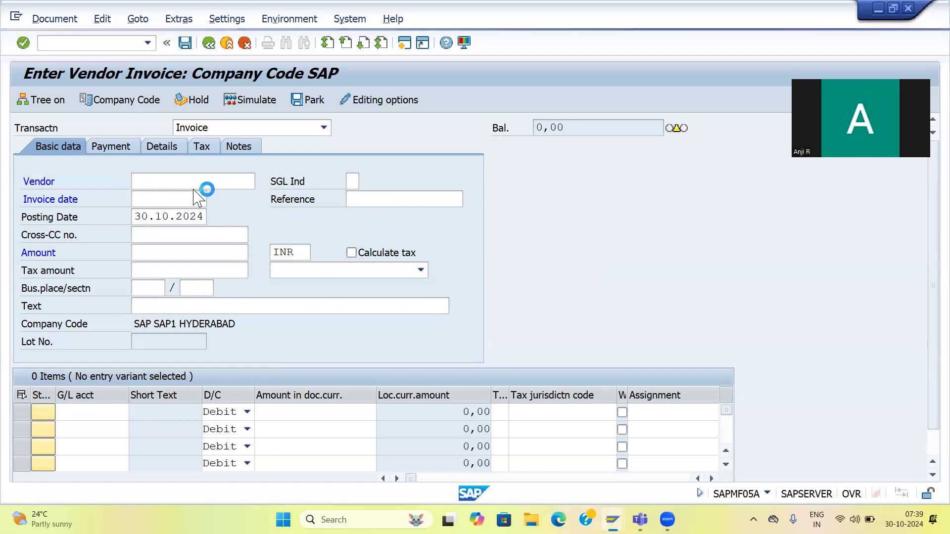
key("ctrl+v")
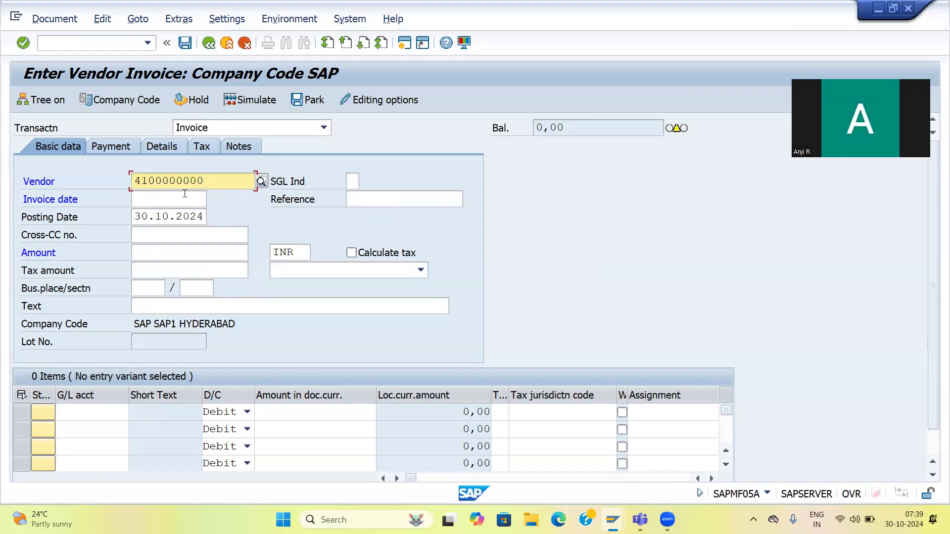
Set the invoice date to 30.10.2024, matching the posting date, and the invoice amount to 50000 INR
left_click(173, 198)
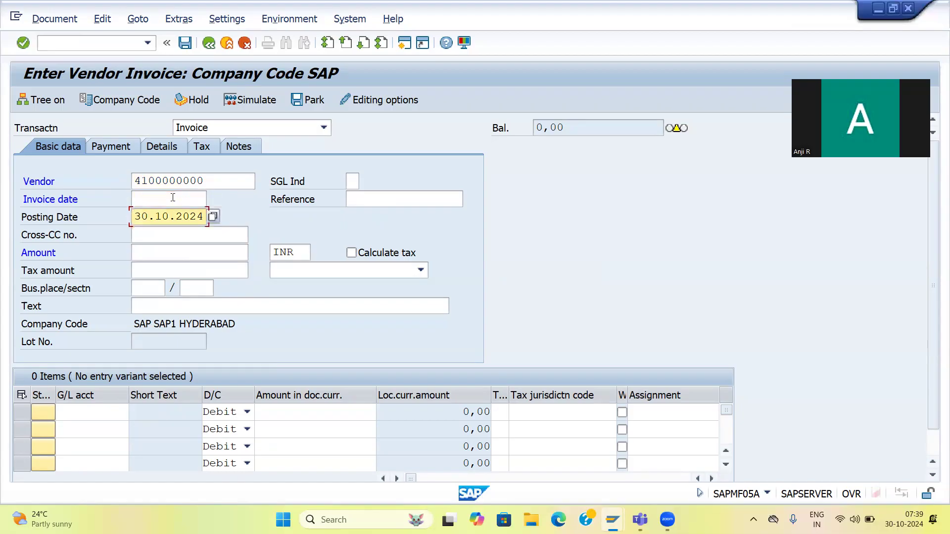
key("shift+End")
key("ctrl+c")
left_click(167, 199)
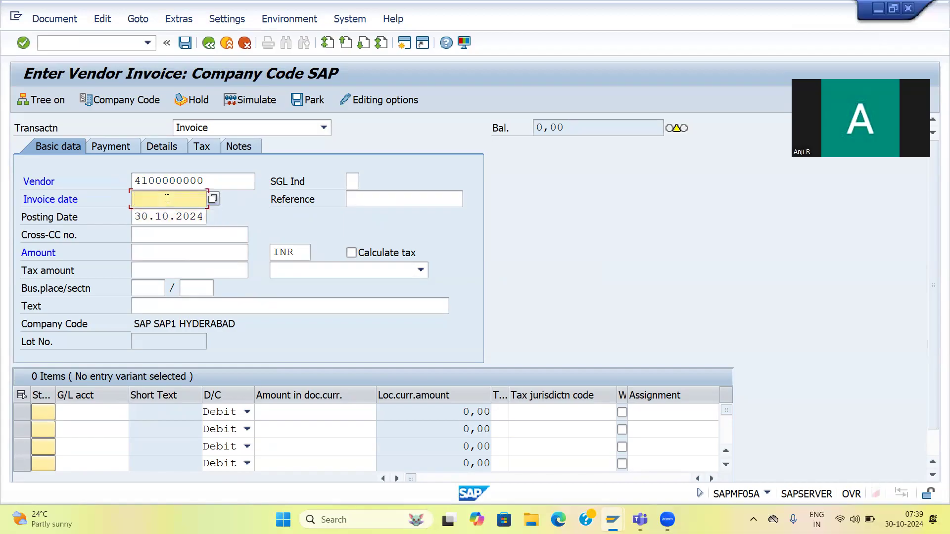
key("ctrl+v")
left_click(153, 253)
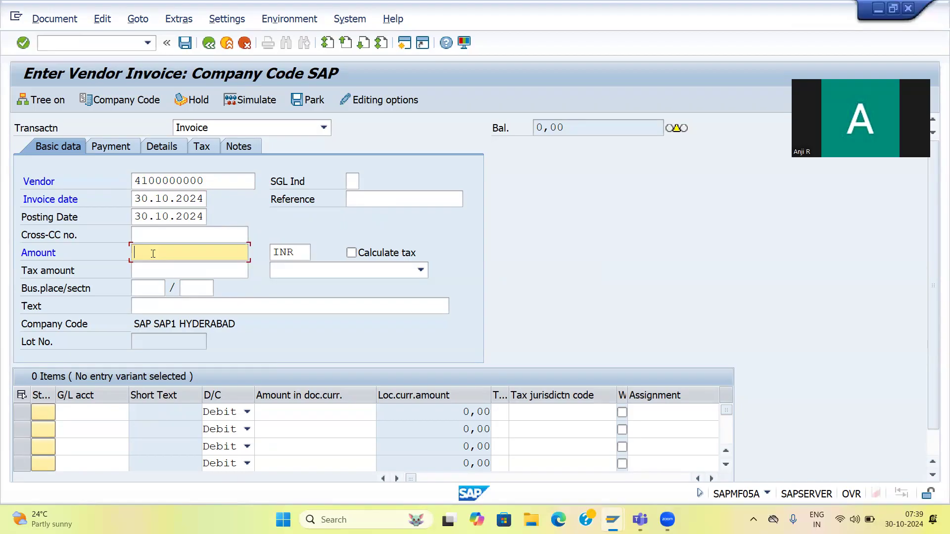
type("5")
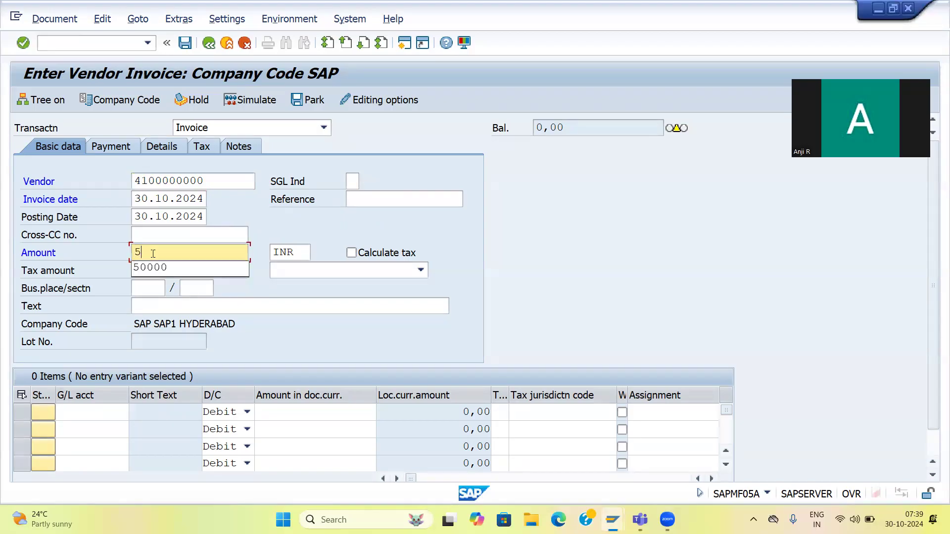
key("Down")
key("Return")
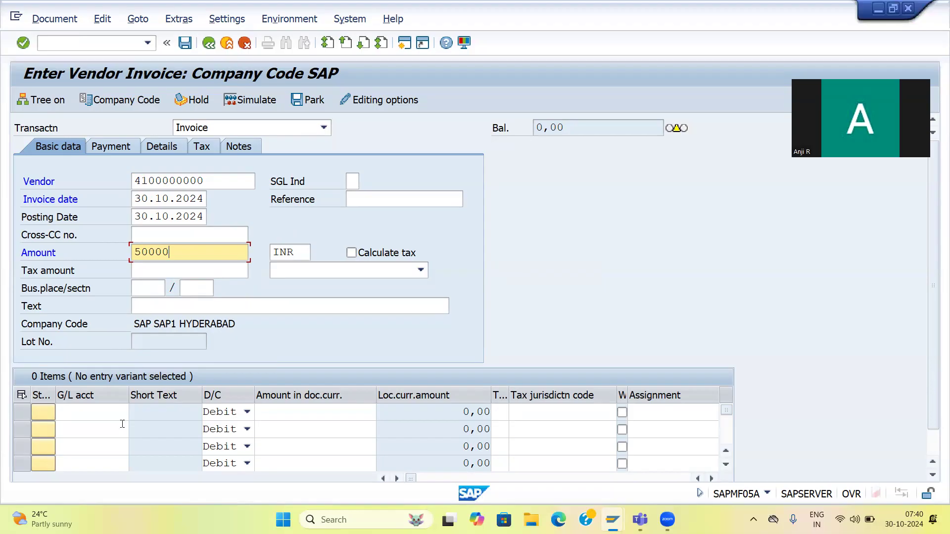
Add a debit line item for G/L account 400081 (ADVERTISEMENT EXP AC) that takes over the full invoice amount with *
left_click(89, 412)
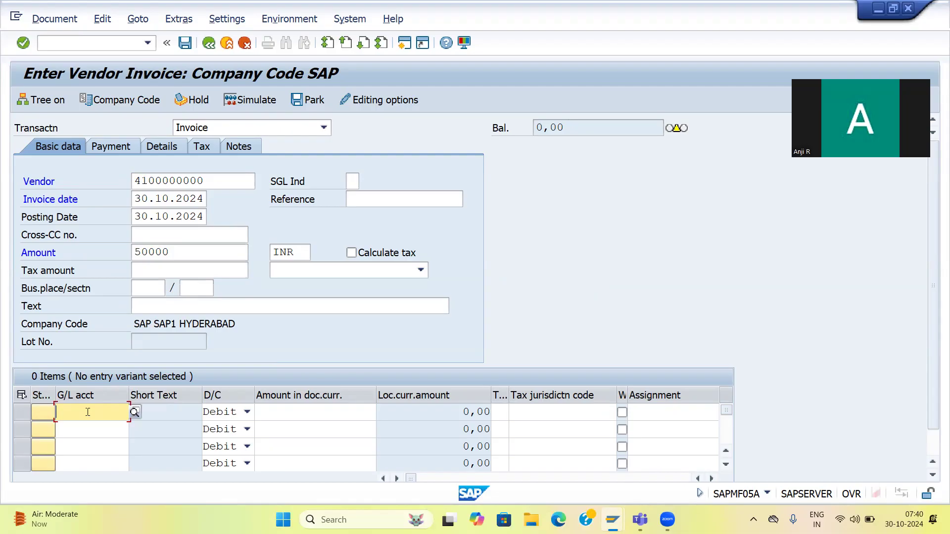
type("4")
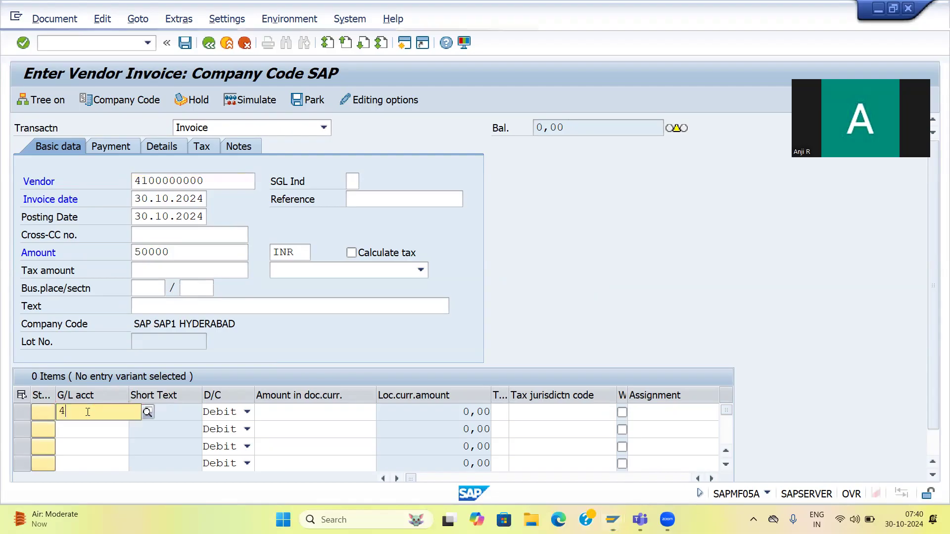
type("00081")
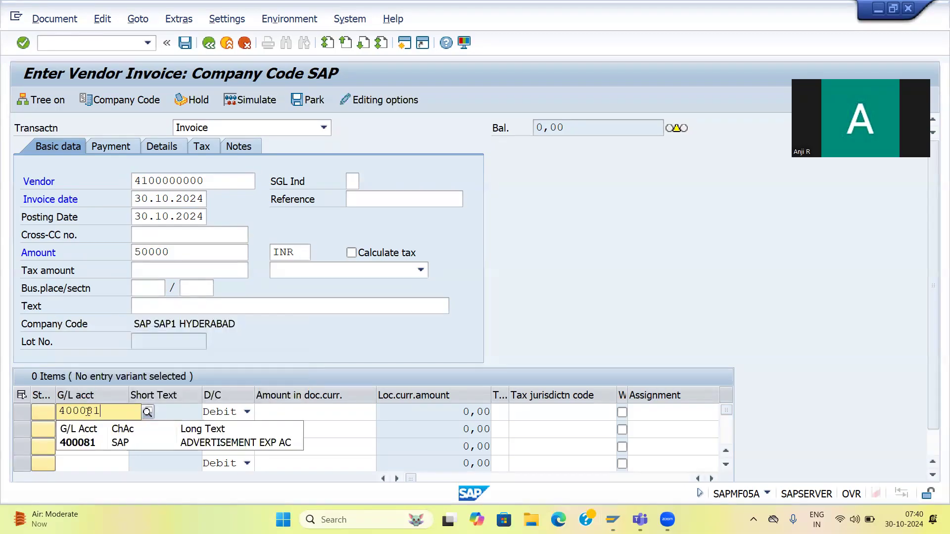
left_click(77, 442)
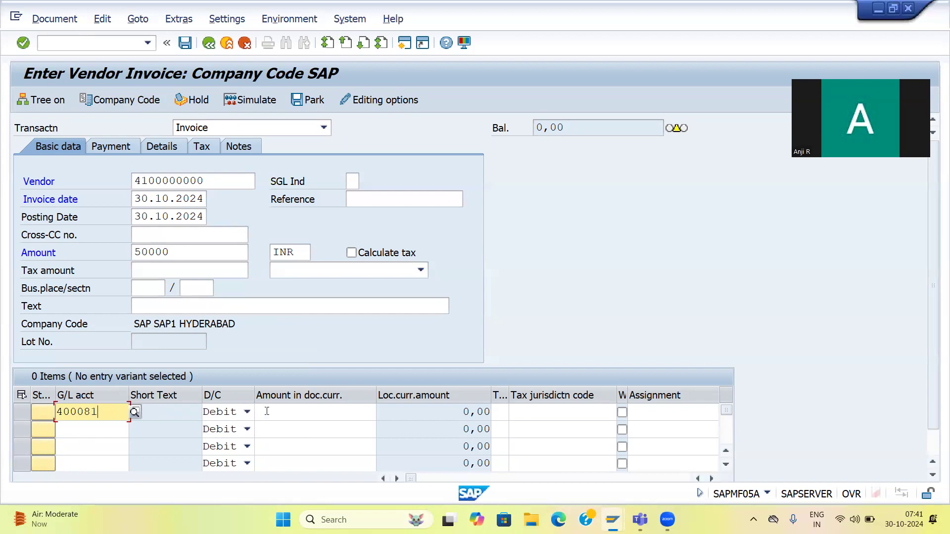
left_click(289, 412)
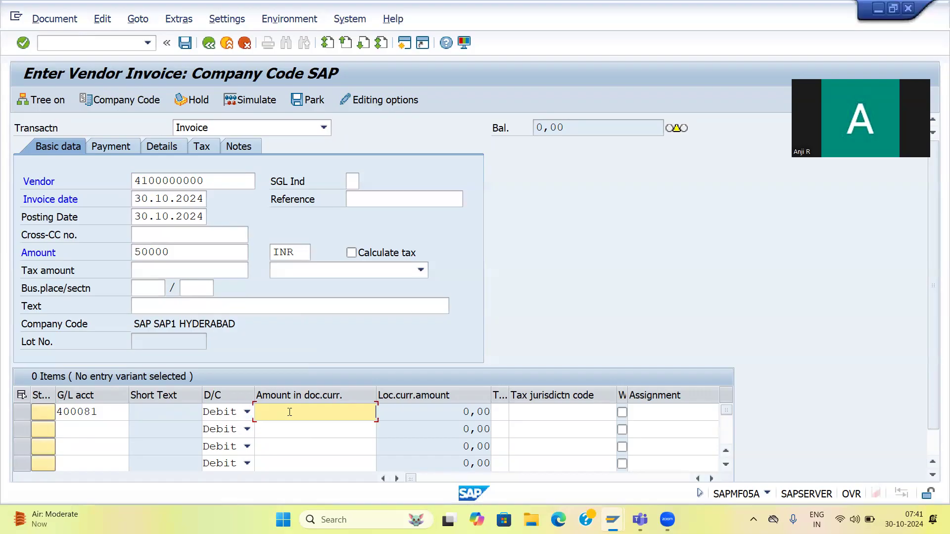
type("*")
key("Return")
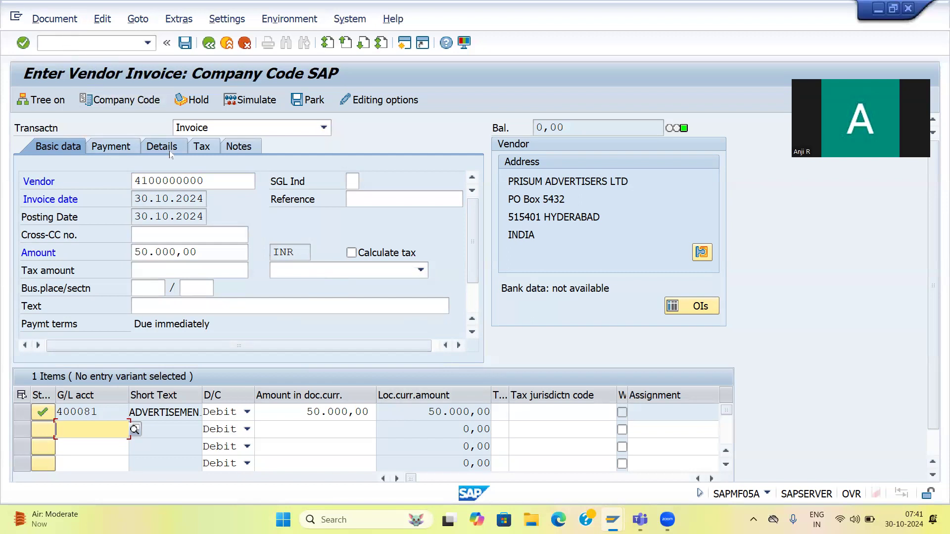
Simulate the vendor invoice to review its document overview and post the document
left_click(49, 21)
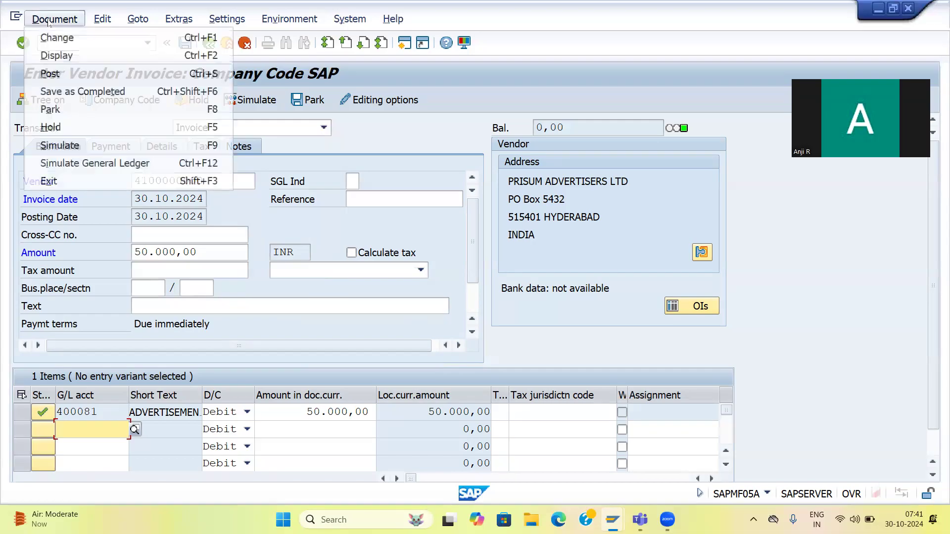
left_click(59, 151)
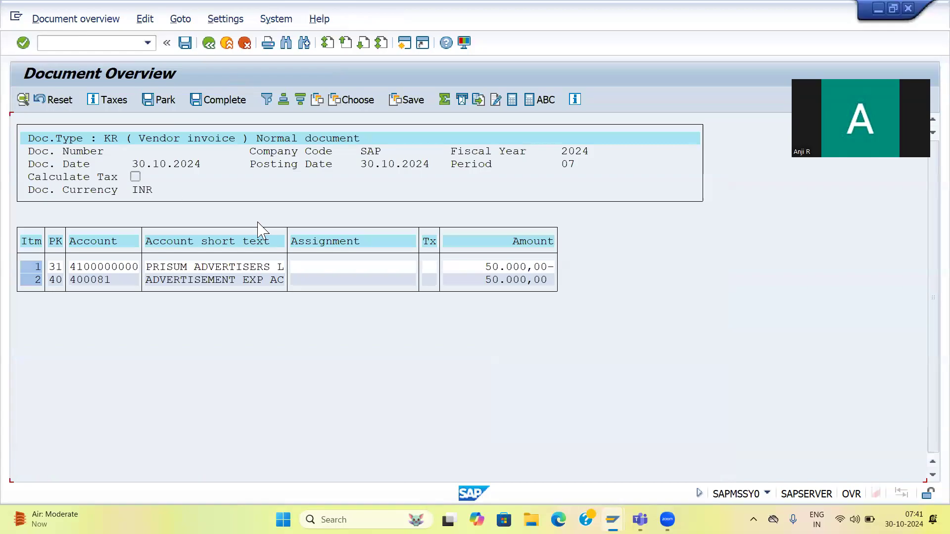
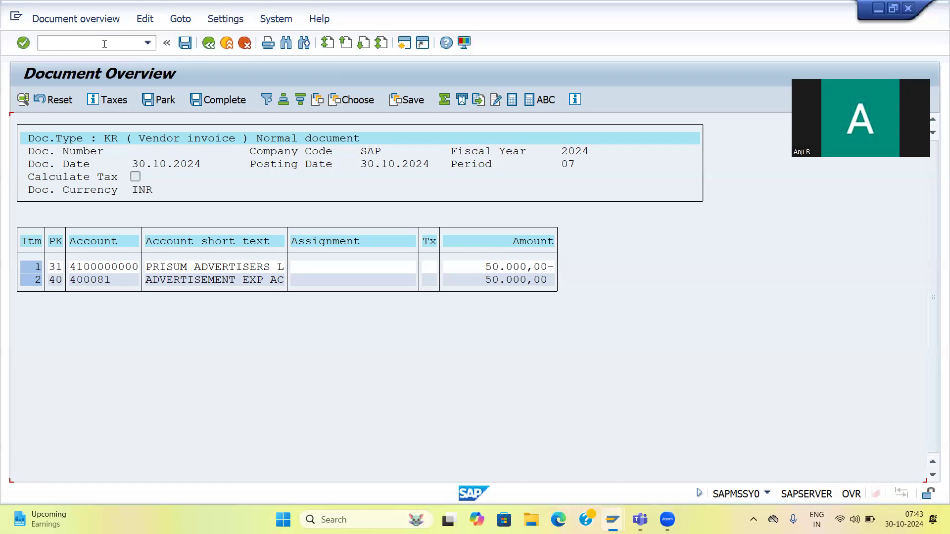
left_click(80, 45)
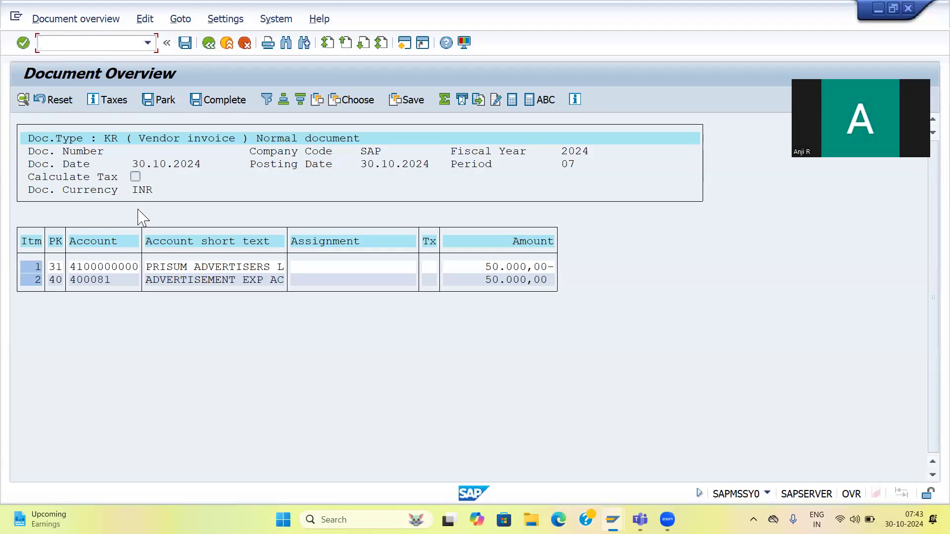
left_click(185, 44)
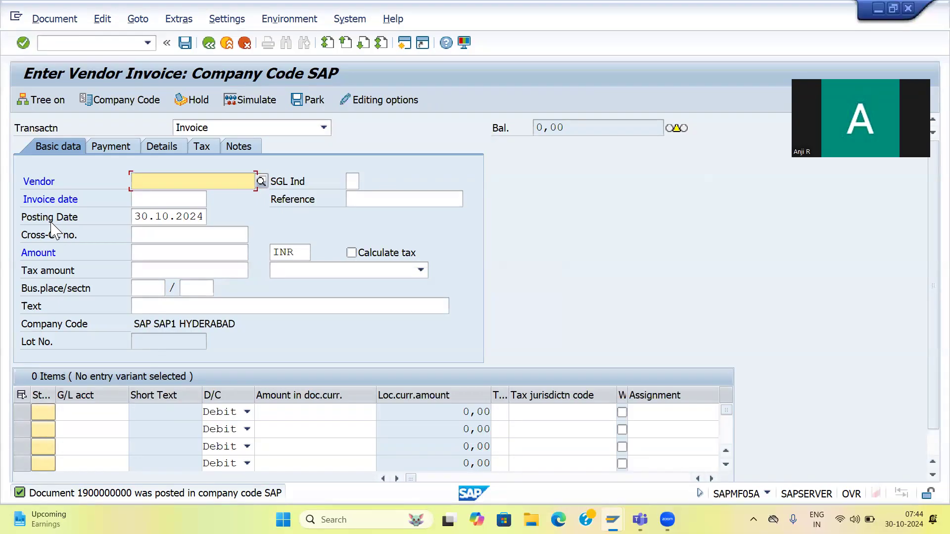
left_click(78, 40)
type("/")
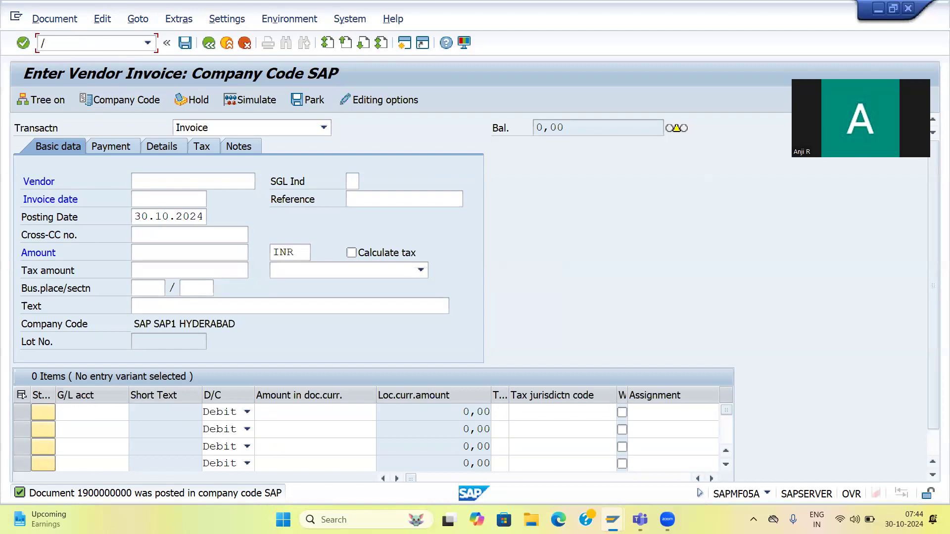
type("FB03")
key("Return")
Display the posted invoice document for company code SAP and fiscal year 2024 with transaction FB03
left_click(79, 40)
type("/NFB03")
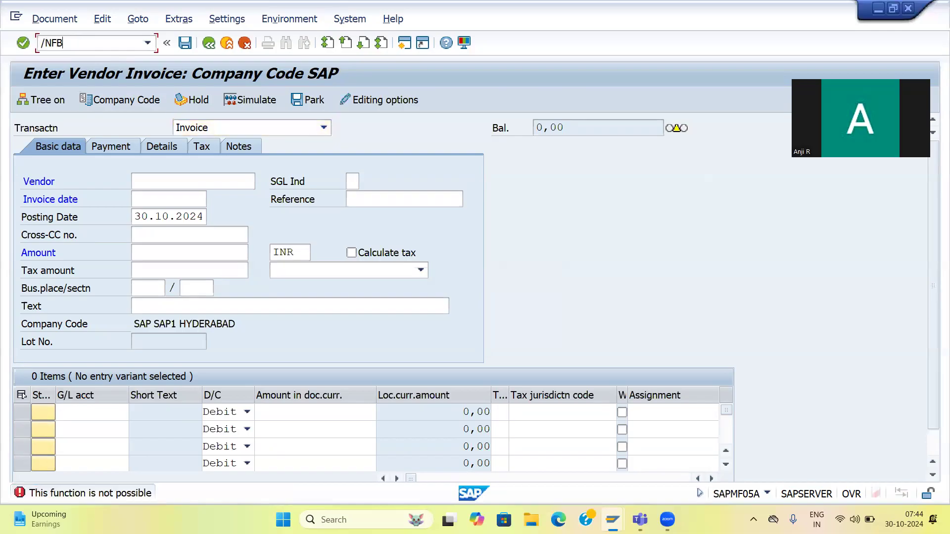
key("Return")
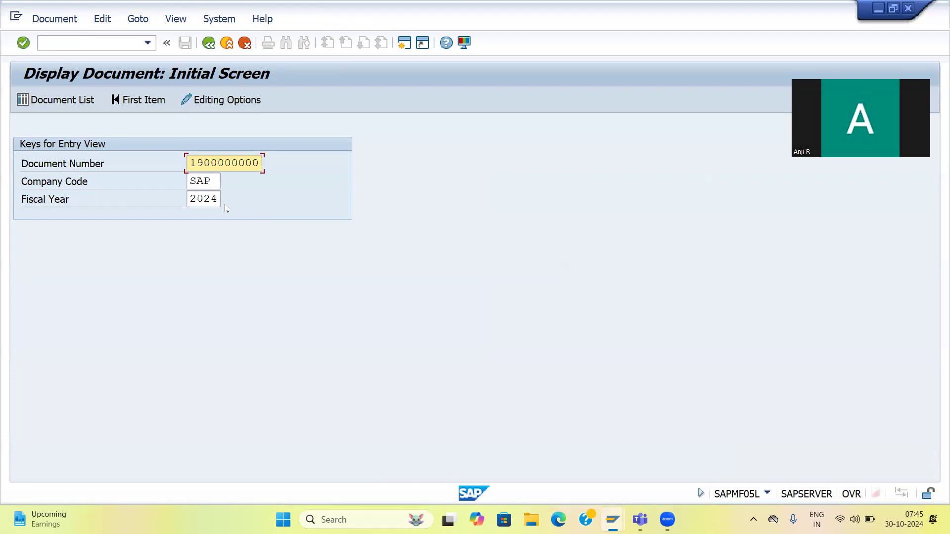
key("Return")
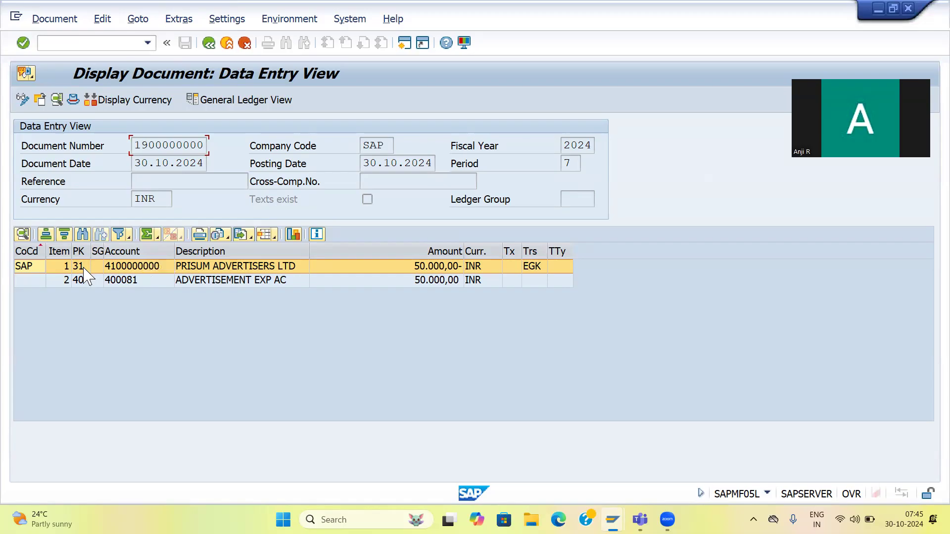
Open the G/L account line item display with transaction FBL3N
left_click(76, 41)
type("/N")
type("FN")
key("BackSpace")
type("BL3N")
key("Return")
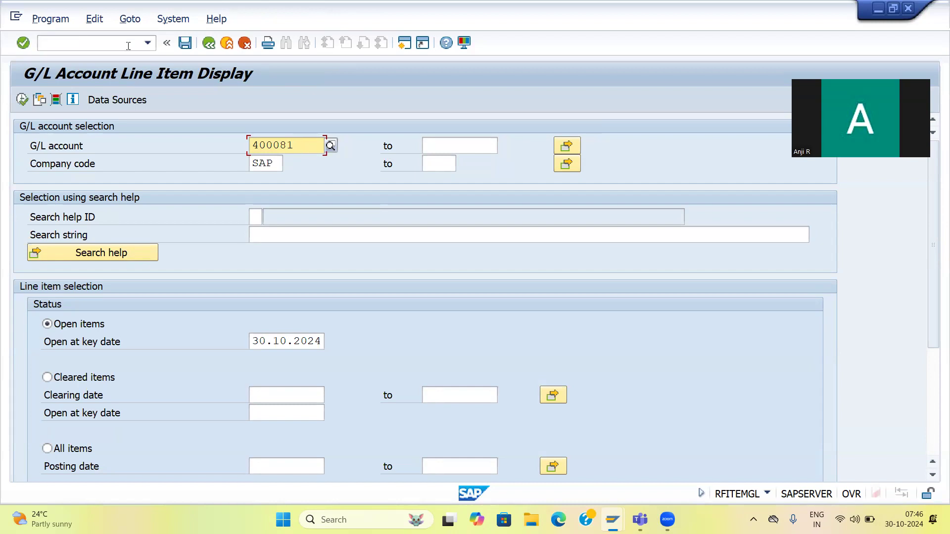
left_click(108, 45)
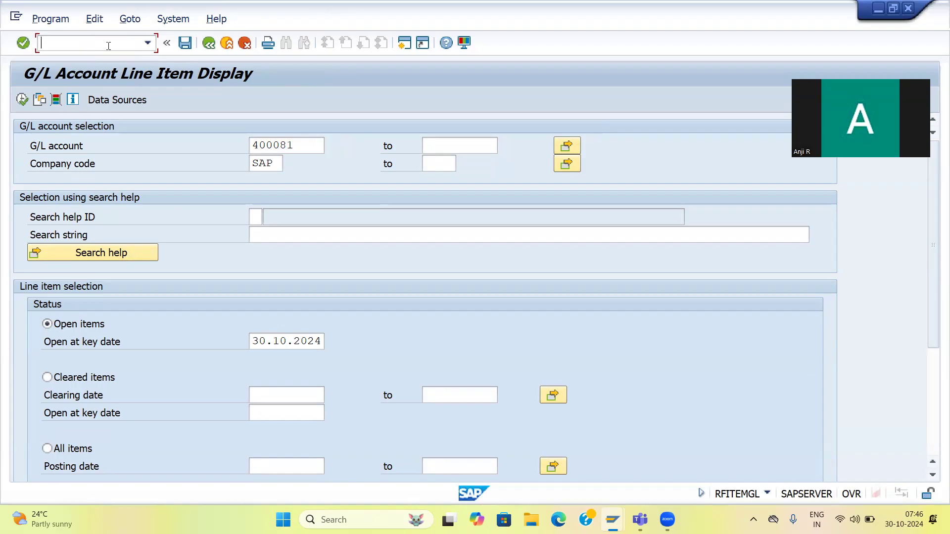
Display the open line items of vendor PRISUM ADVERTISERS LTD in company code SAP with transaction FBL1N
type("/NFBL1N")
key("Return")
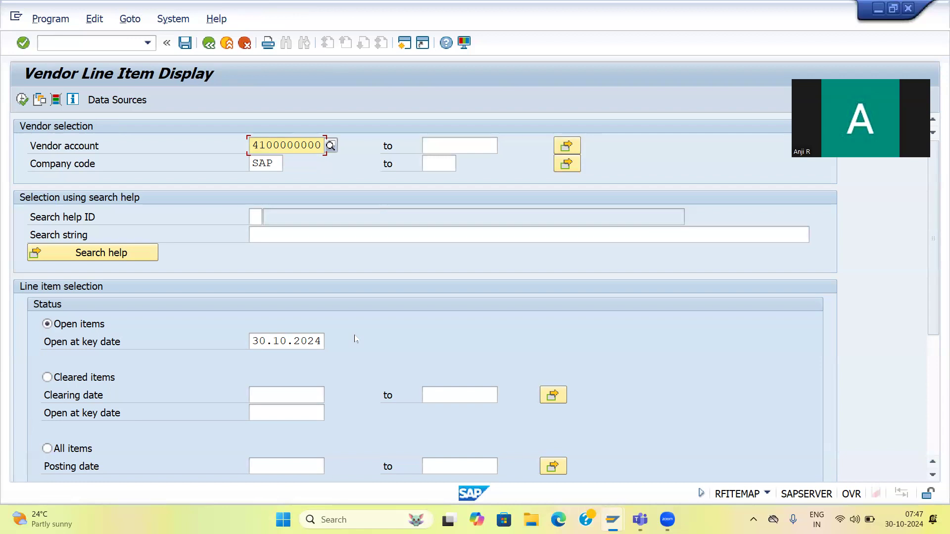
scroll(355, 339, "down", 5)
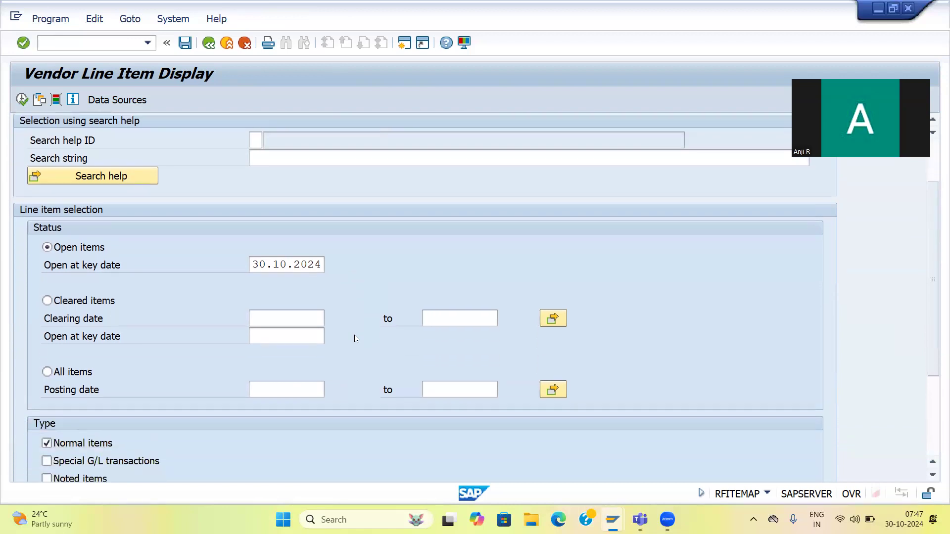
scroll(355, 339, "down", 1)
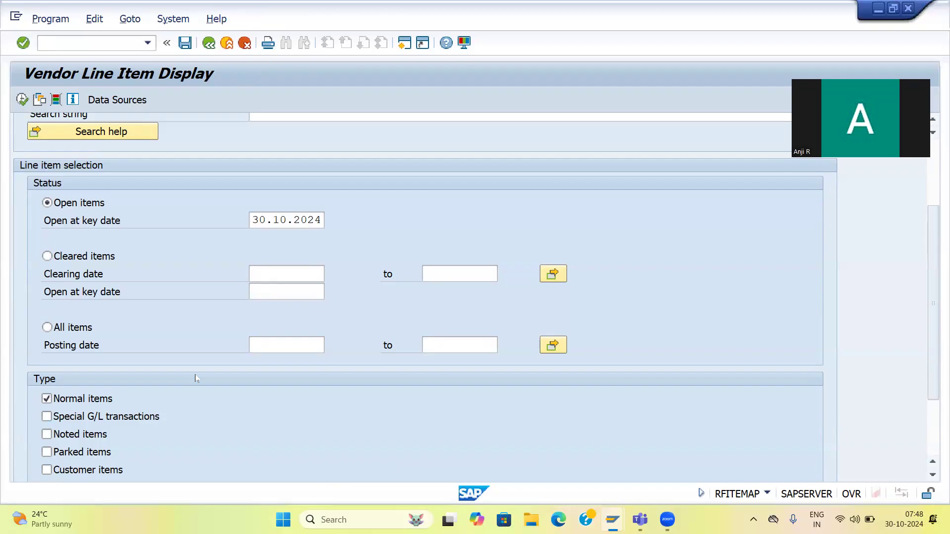
scroll(195, 378, "up", 5)
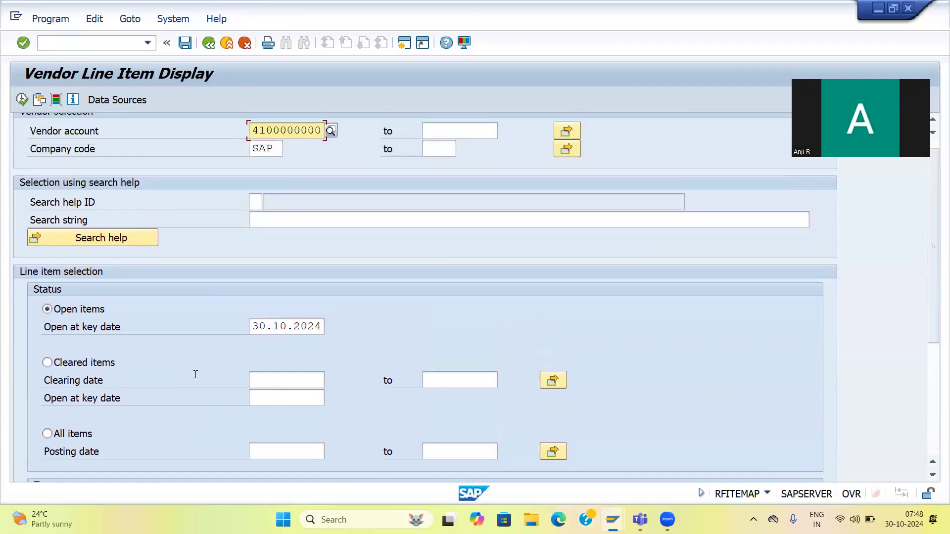
scroll(195, 374, "down", 1)
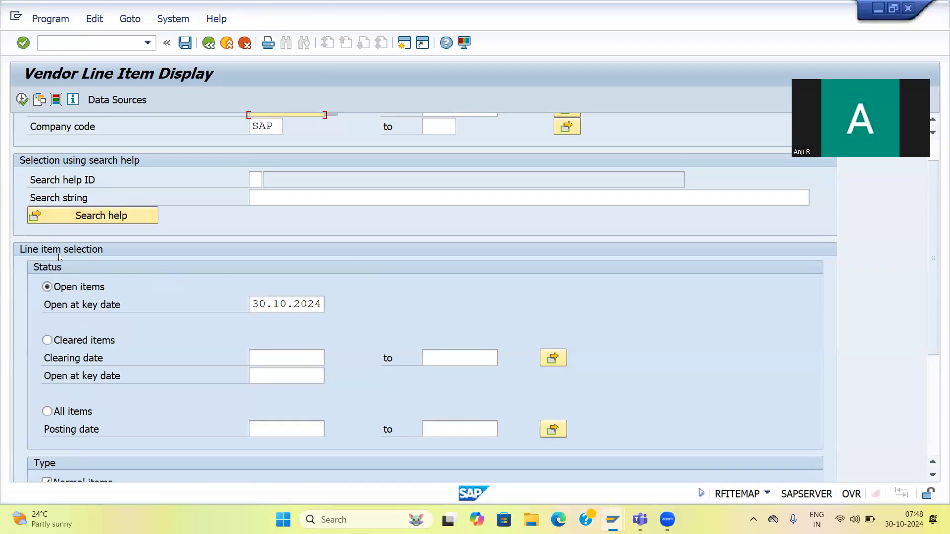
left_click(22, 100)
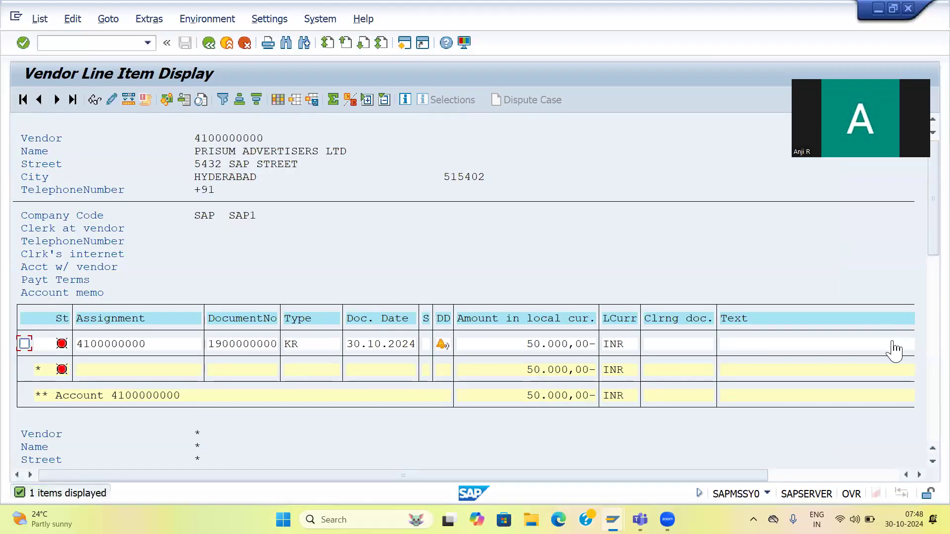
key("alt+Tab")
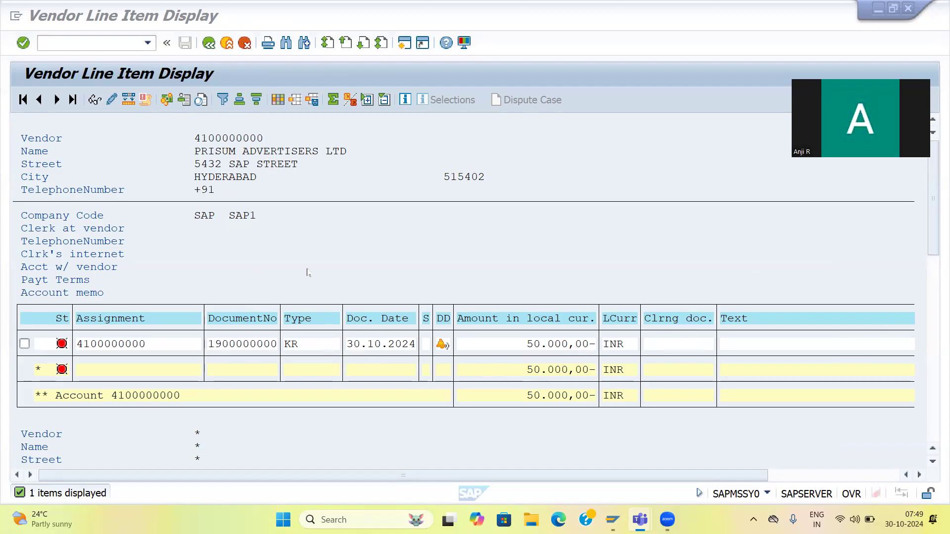
Display the vendor's balances for company code SAP and fiscal year 2024 with transaction FK10N
left_click(88, 43)
type("/N")
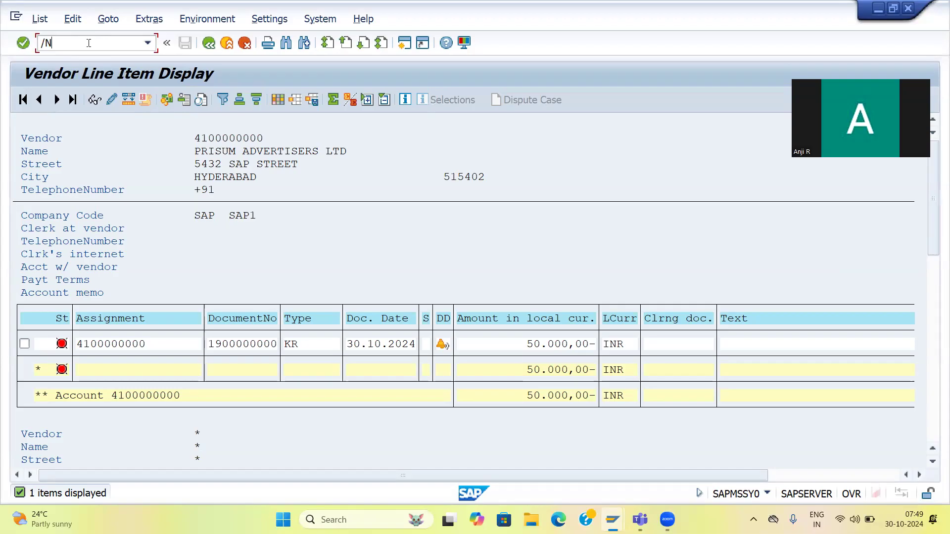
type("FK10N")
key("Return")
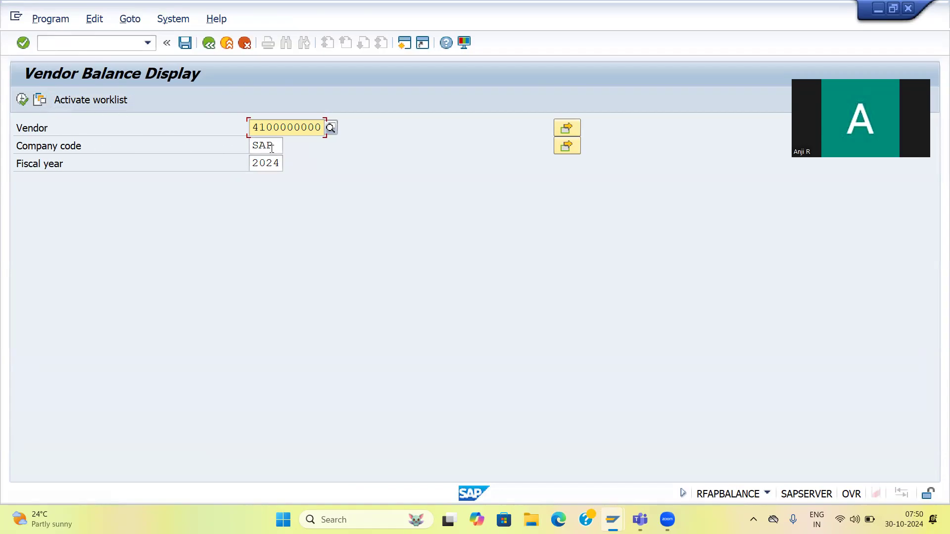
left_click(21, 100)
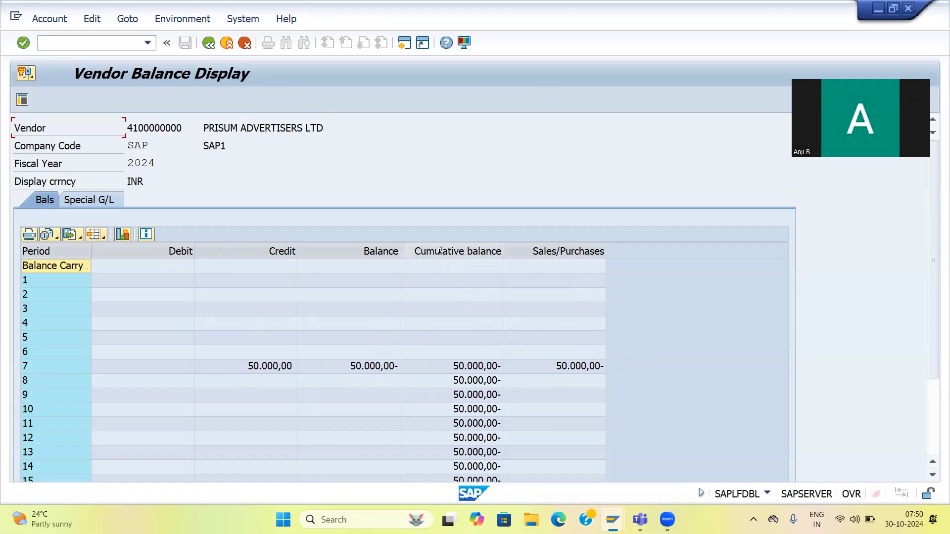
Start an outgoing payment with transaction F-53 and set its document date to 30.10.2024
left_click(94, 45)
type("/N")
type("F-53")
key("Return")
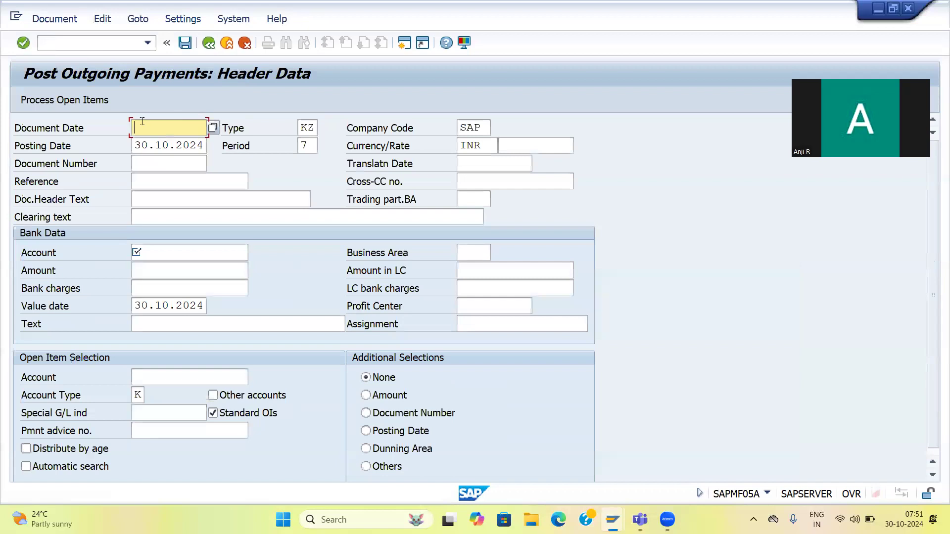
type("30")
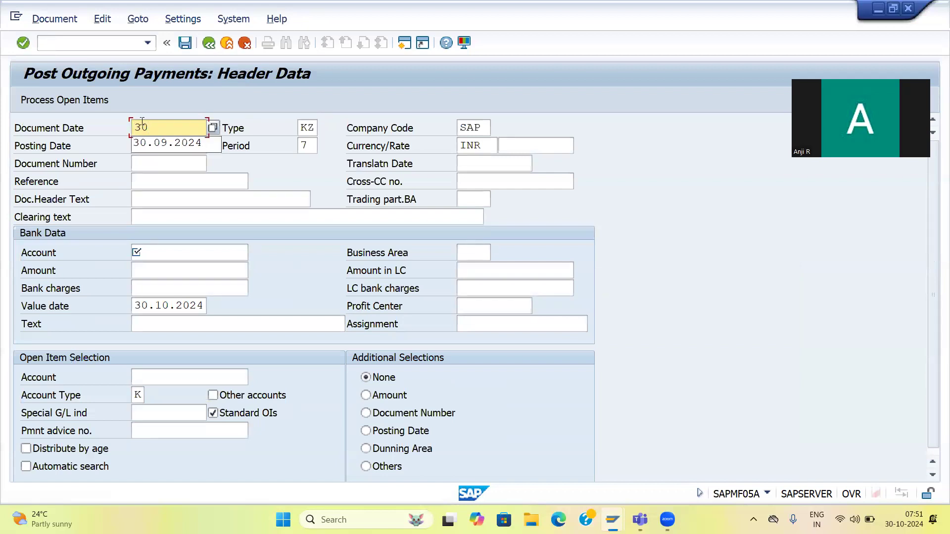
type(".1")
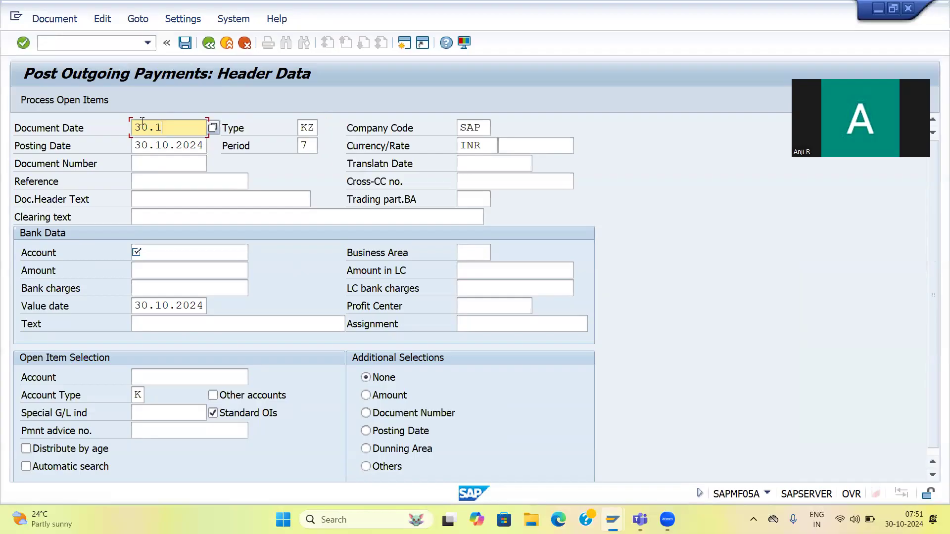
type("0.2024")
Enter bank G/L account 200000 and the amount 50000 in the payment's bank data
left_click(185, 253)
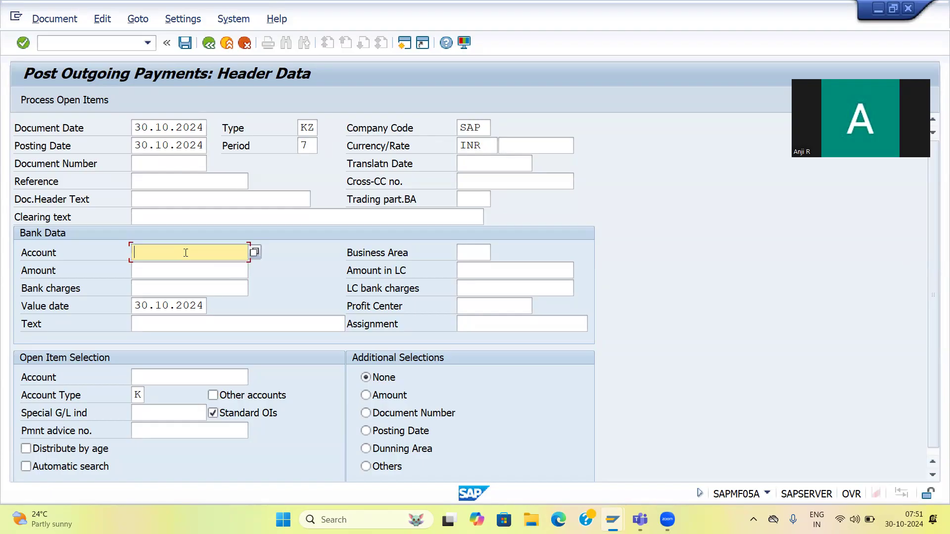
type("2")
key("Down")
key("Return")
left_click(159, 270)
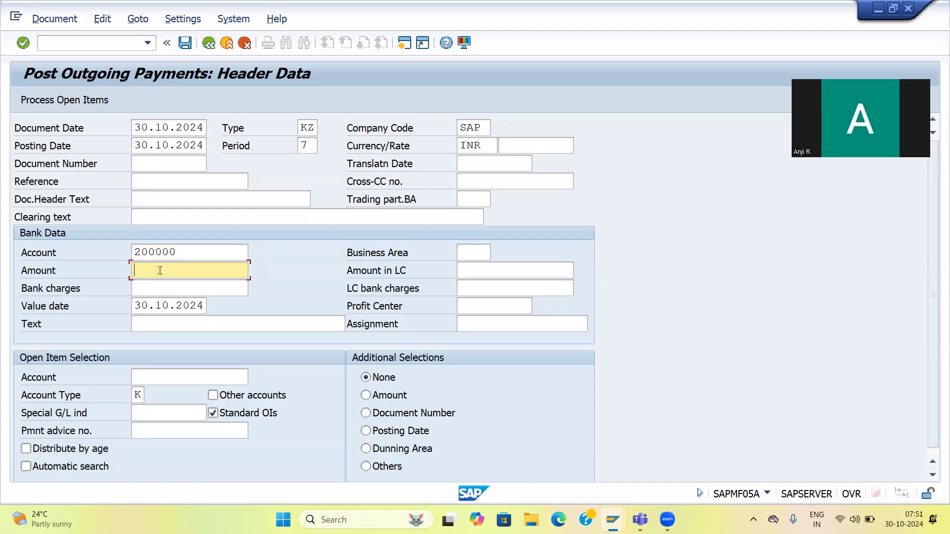
type("50000")
Select vendor PRISUM ADVERTISERS LTD for the open item selection and process its open items
left_click(163, 381)
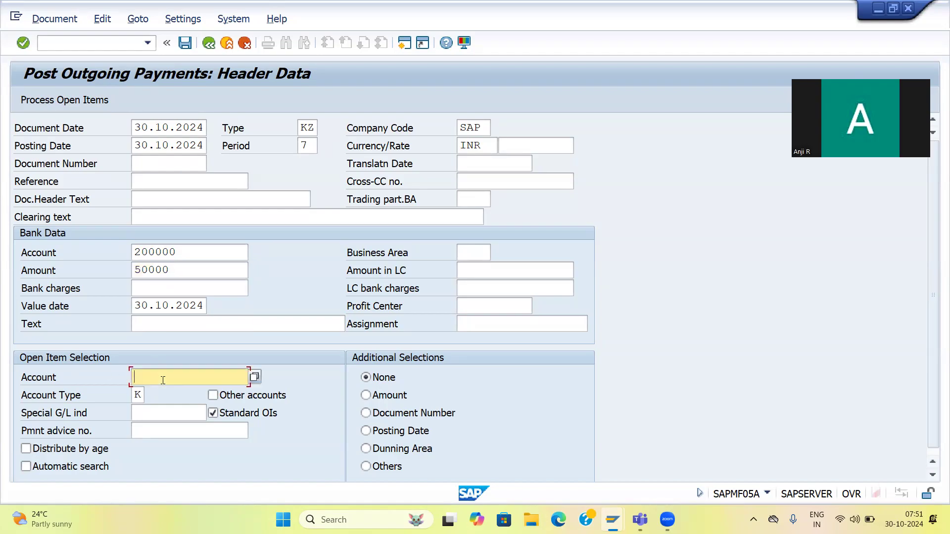
type("4100000000")
left_click(47, 102)
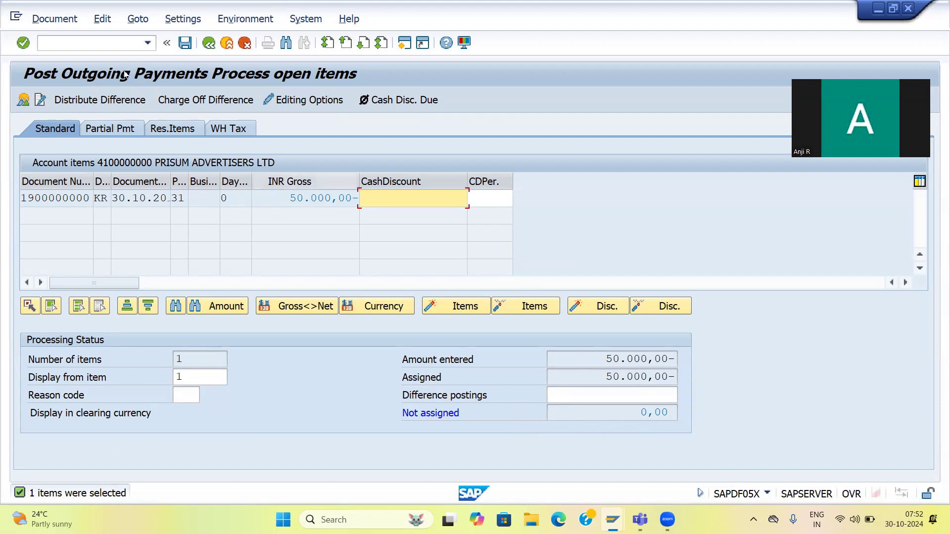
Simulate the outgoing payment to review its document overview and post the payment
left_click(48, 22)
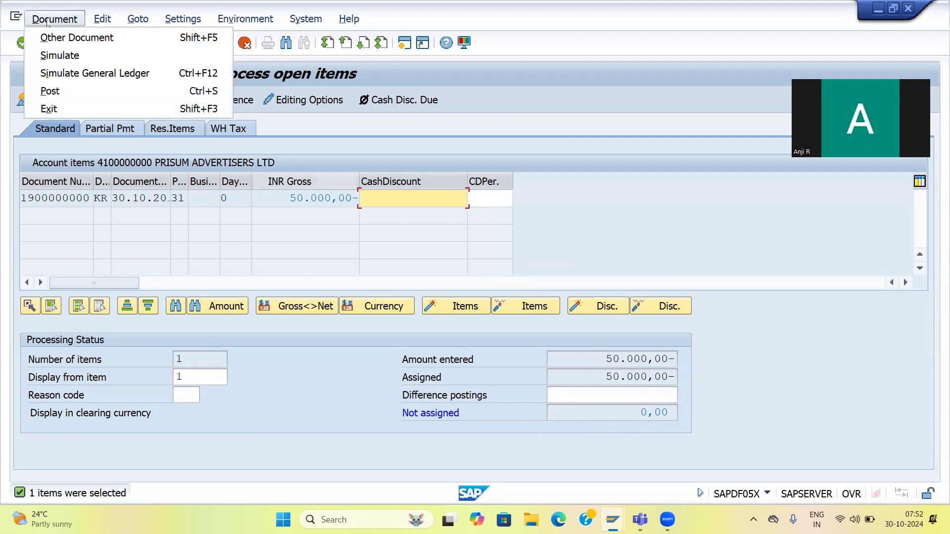
left_click(60, 58)
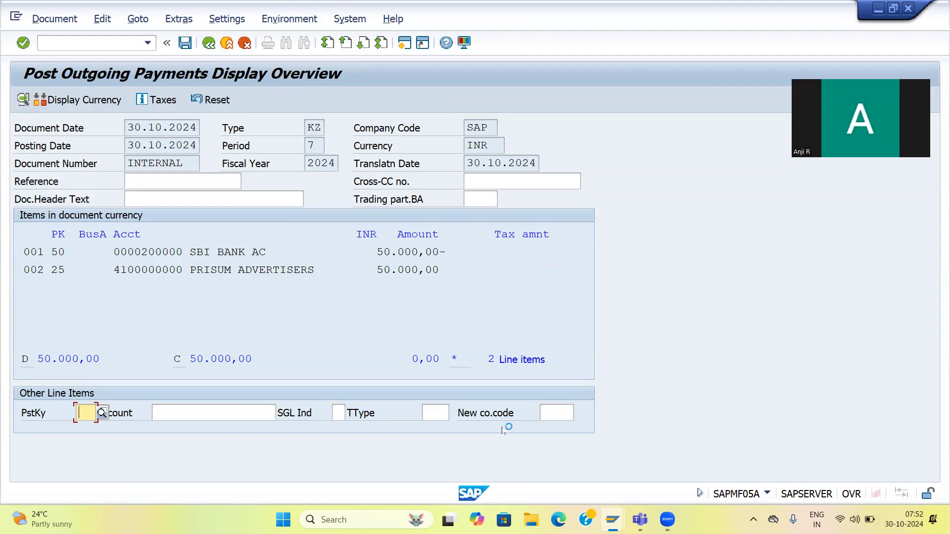
mouse_move(640, 520)
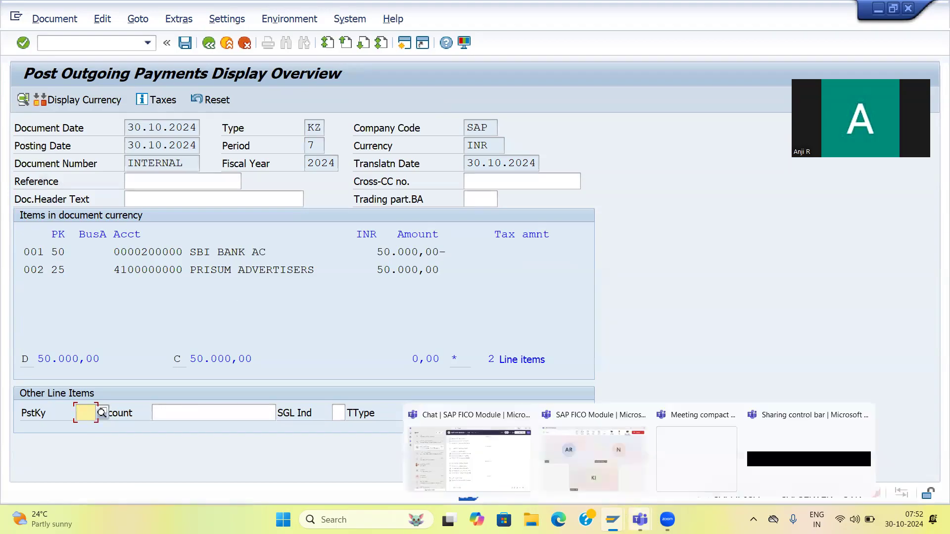
left_click(594, 460)
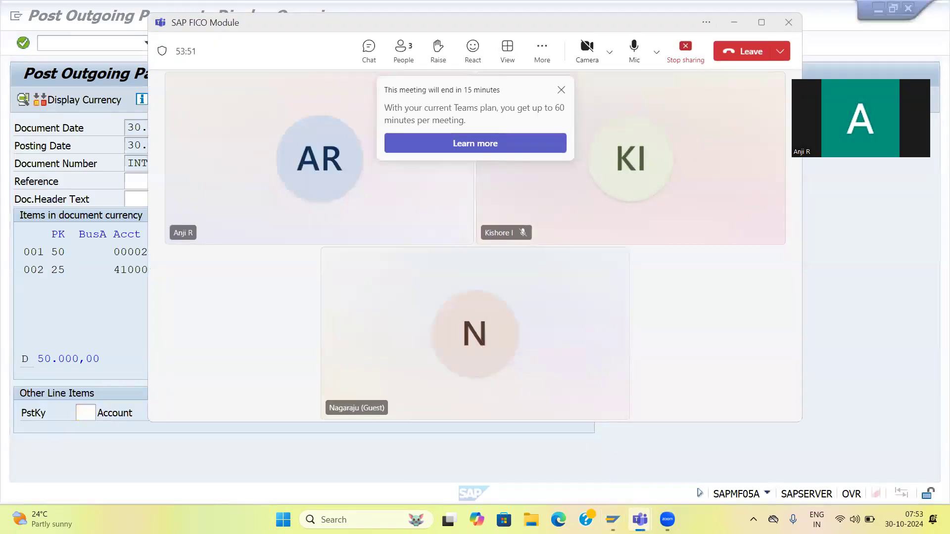
mouse_move(612, 519)
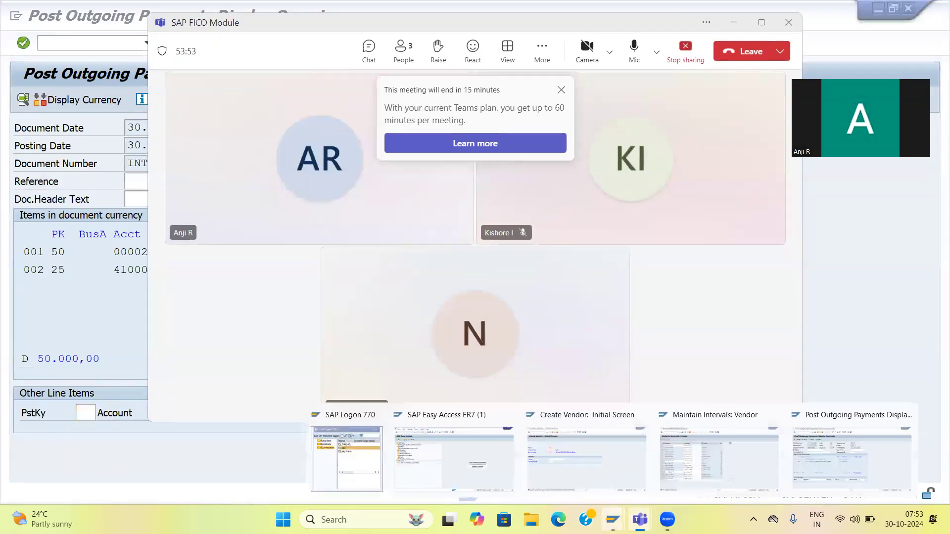
left_click(853, 453)
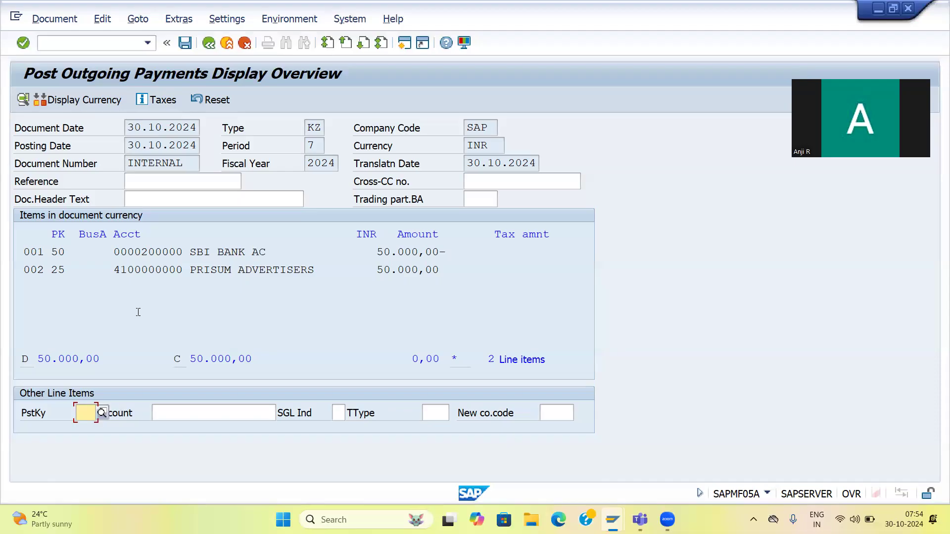
left_click(185, 43)
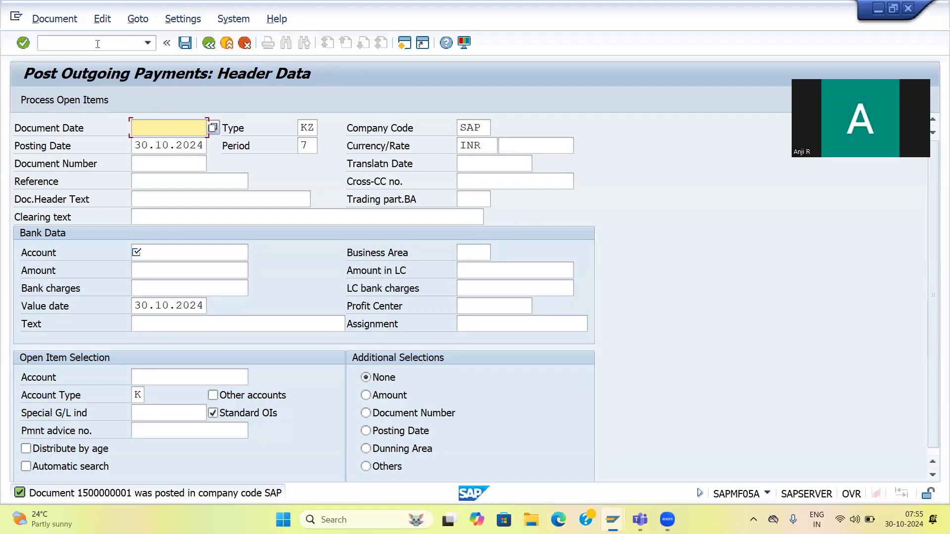
Return to transaction FBL1N, enter the vendor account again and check its open items at key date 30.10.2024
left_click(97, 44)
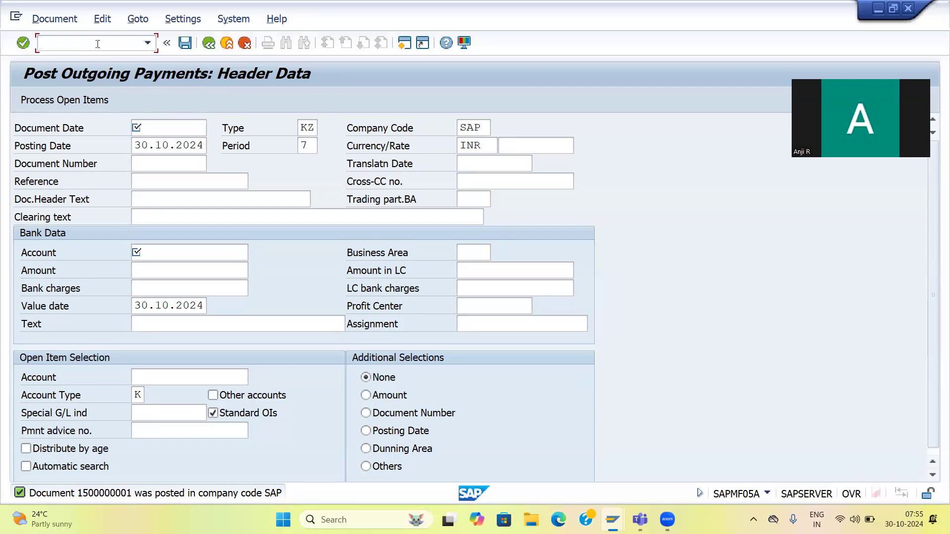
type("/NFBL1N")
key("Return")
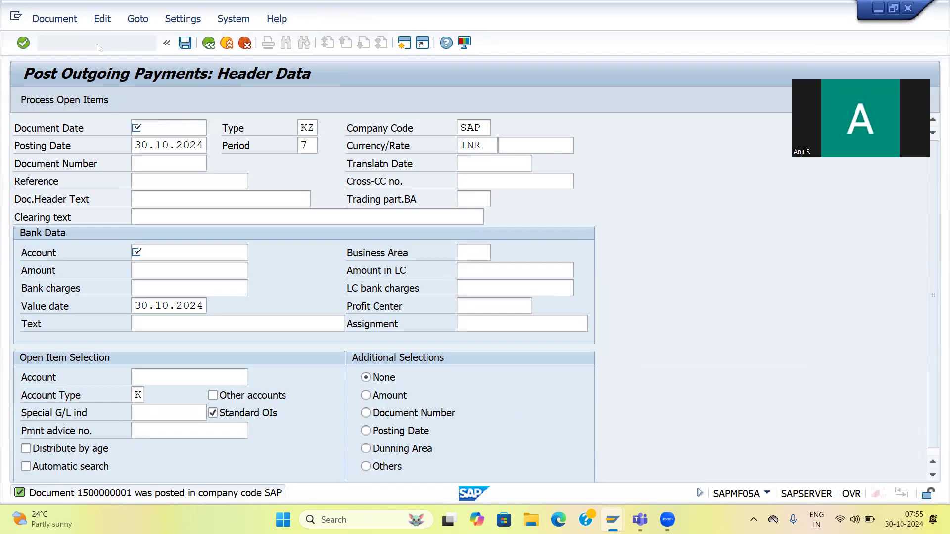
left_click(285, 150)
type("0")
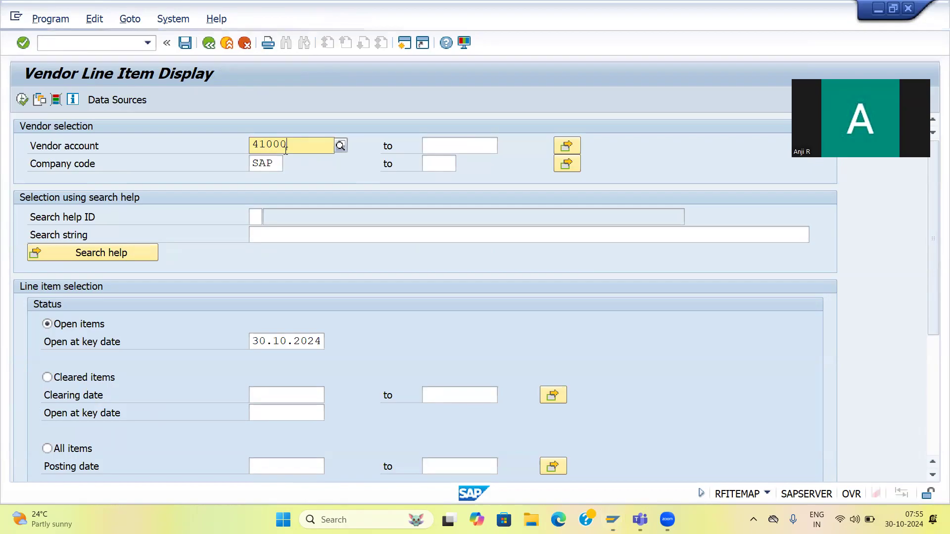
type("0000000")
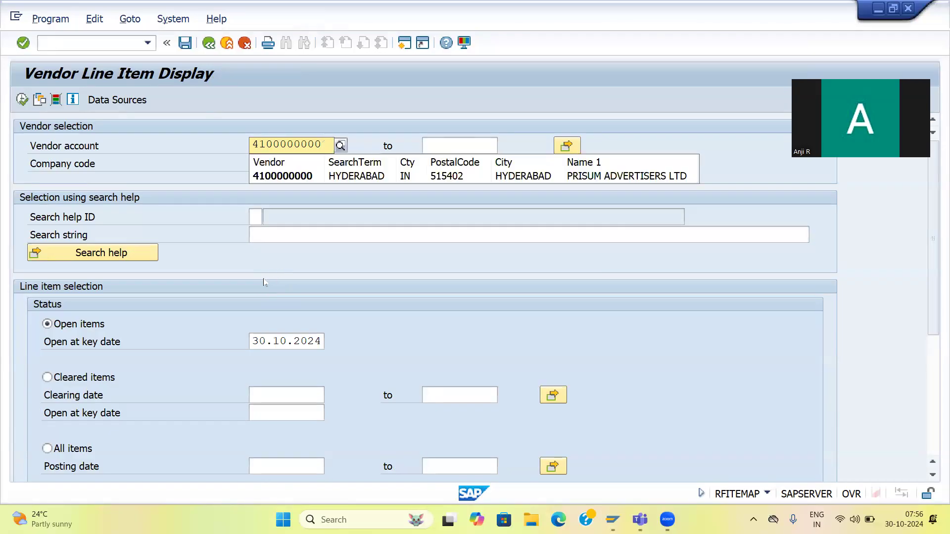
left_click(272, 178)
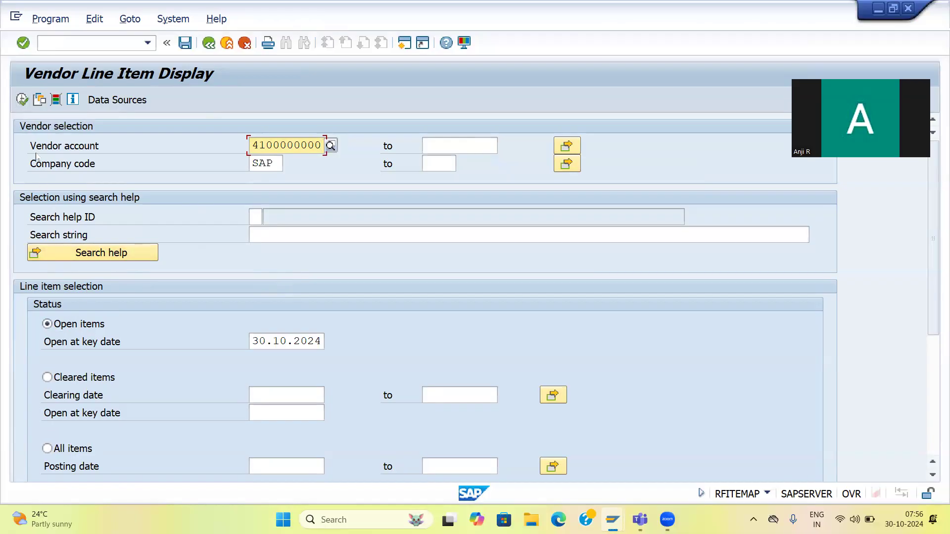
left_click(22, 98)
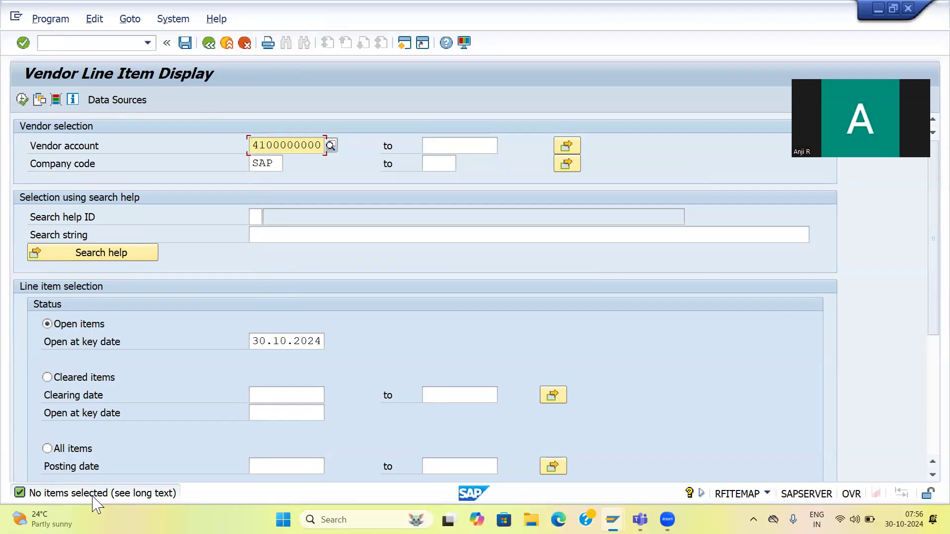
List the vendor's cleared items to review the cleared invoice and payment, and return to the selection screen
left_click(48, 378)
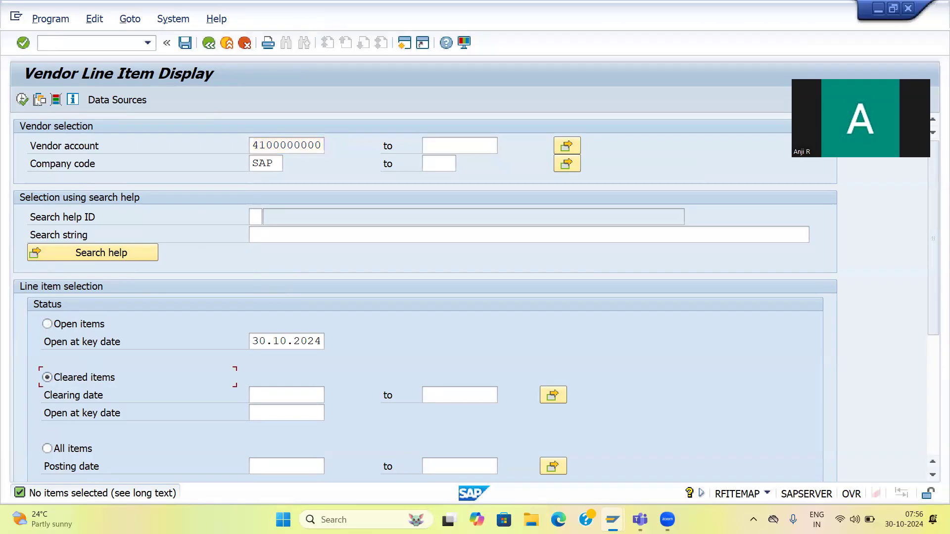
left_click(22, 100)
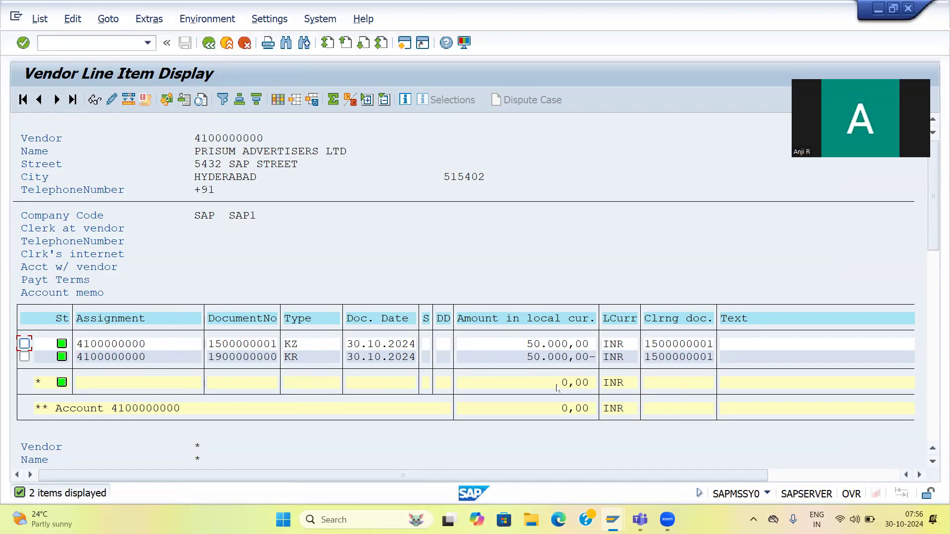
left_click(208, 43)
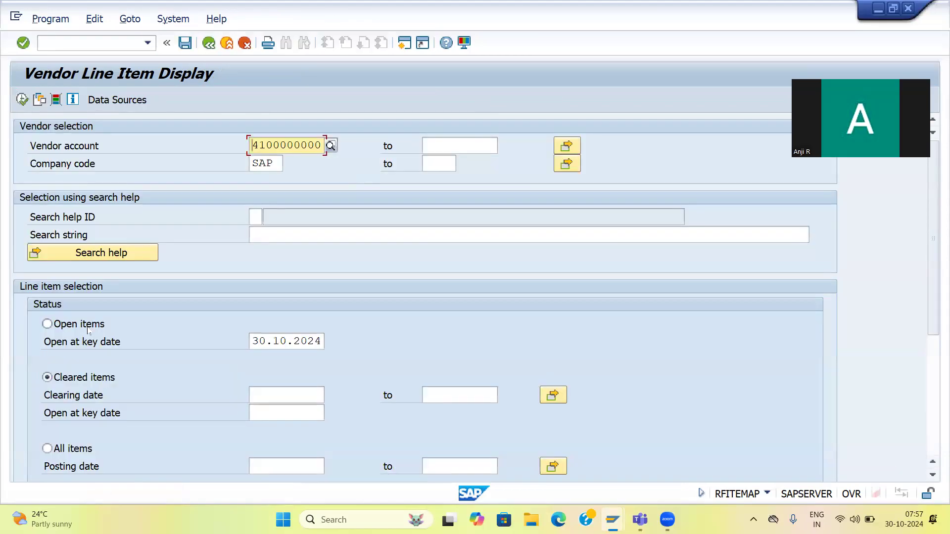
List all line items of the vendor and return to the selection screen
left_click(47, 448)
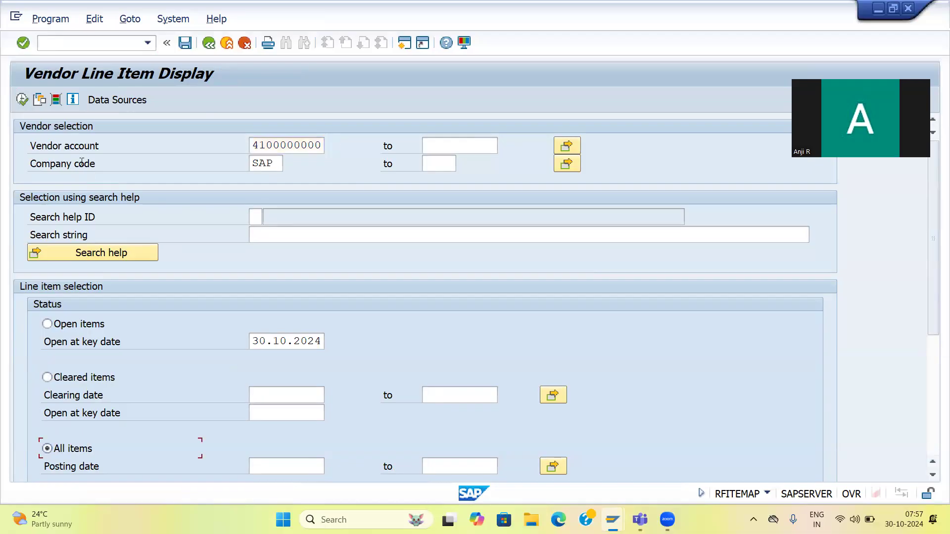
left_click(21, 99)
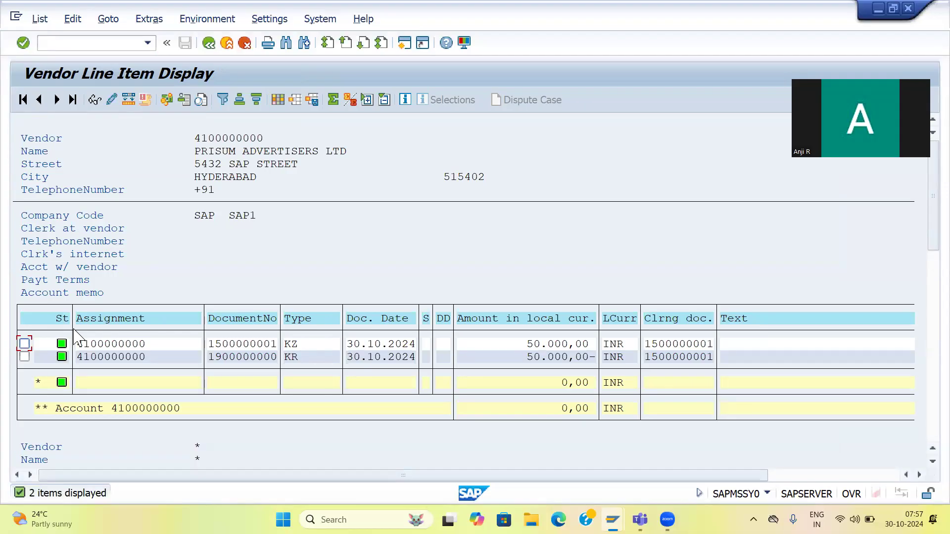
left_click(208, 43)
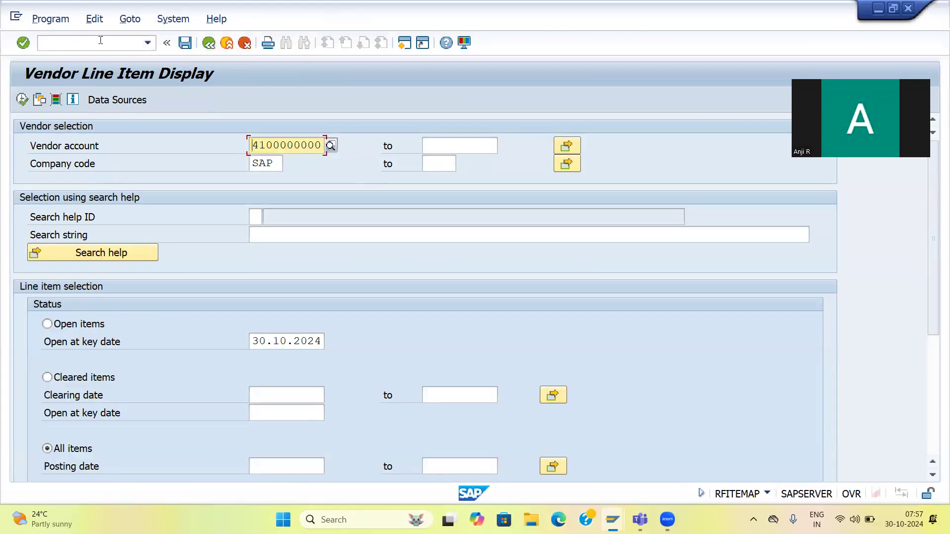
left_click(100, 40)
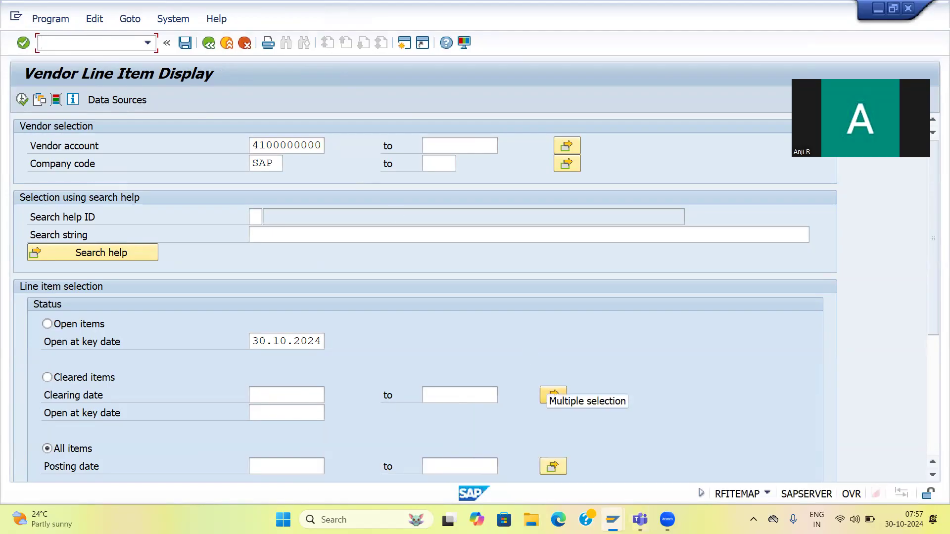
mouse_move(613, 520)
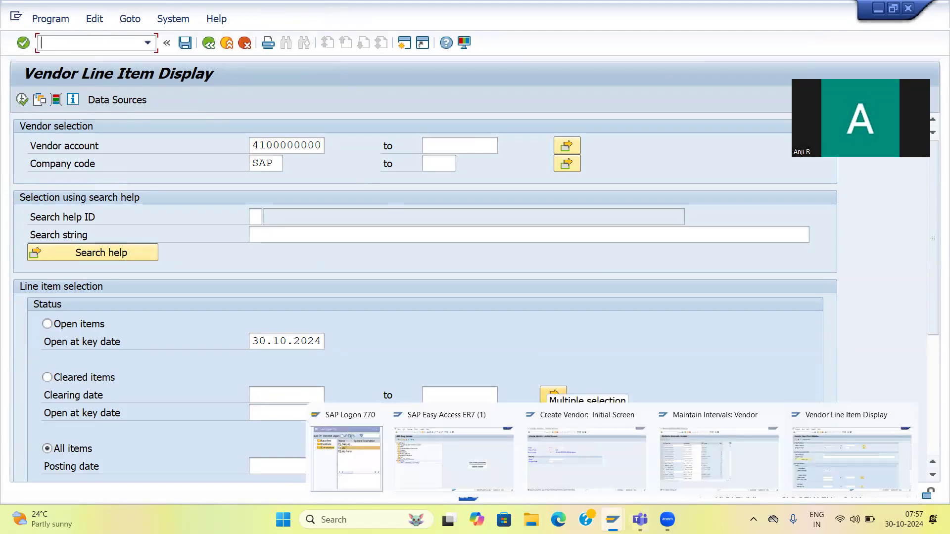
left_click(665, 493)
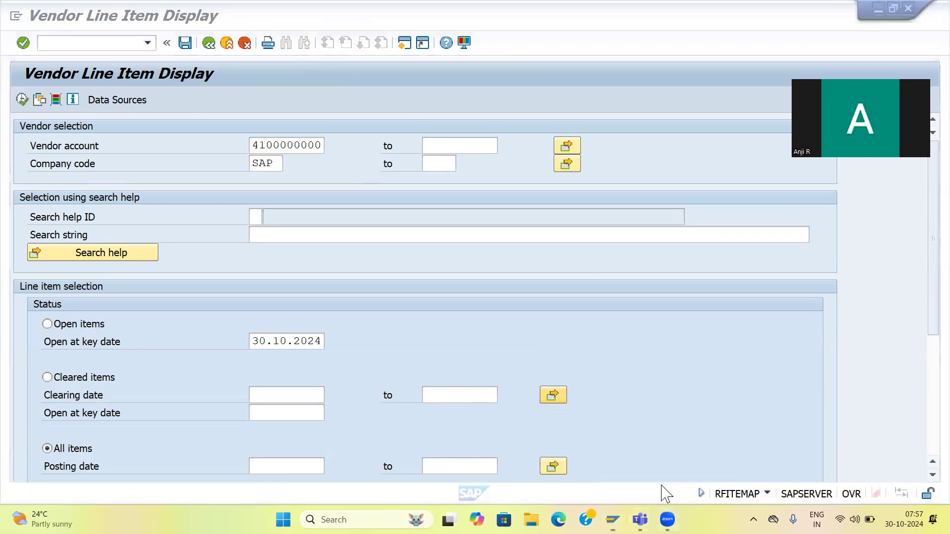